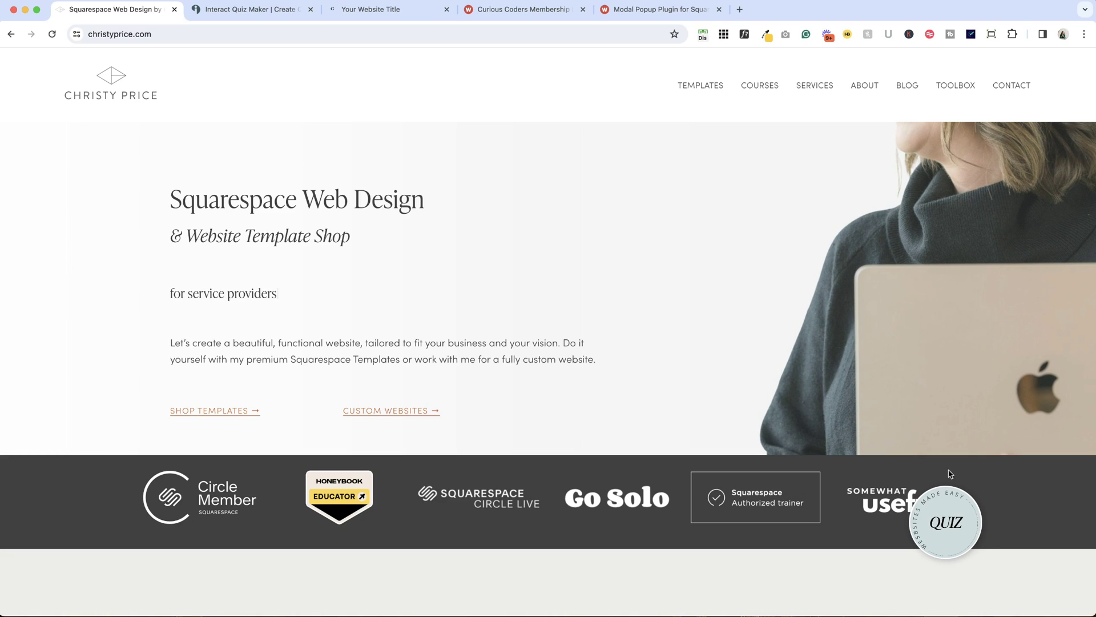
Scroll down the homepage and follow the rotating QUIZ badge to christyprice.com/quiz
{"action": "scroll", "coordinate": [945, 525], "scroll_direction": "down", "scroll_amount": 15}
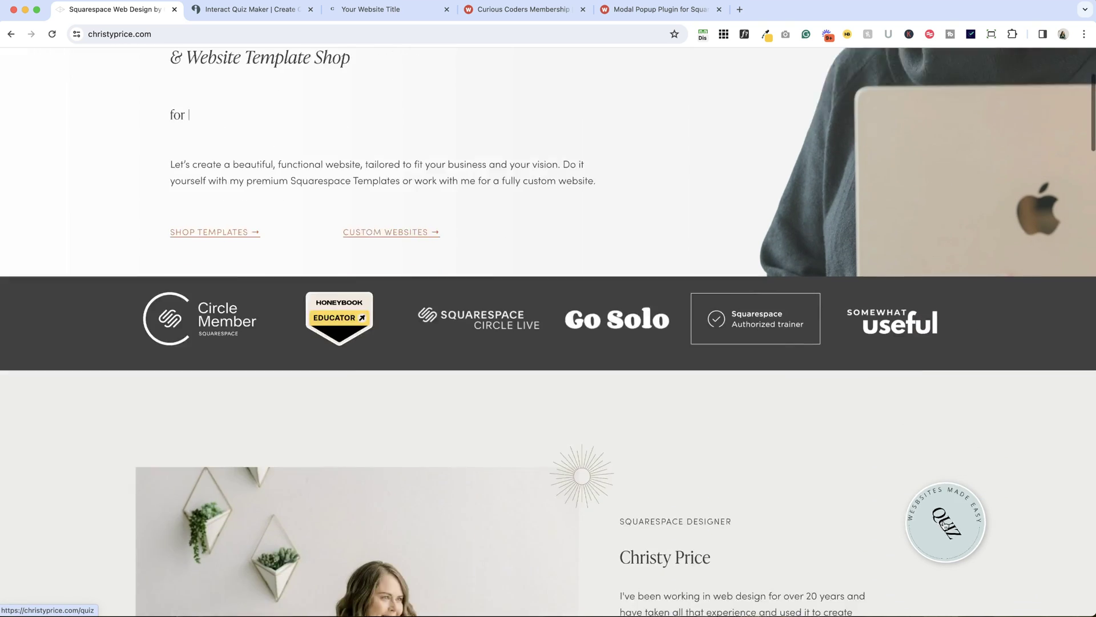
{"action": "scroll", "coordinate": [945, 525], "scroll_direction": "down", "scroll_amount": 10}
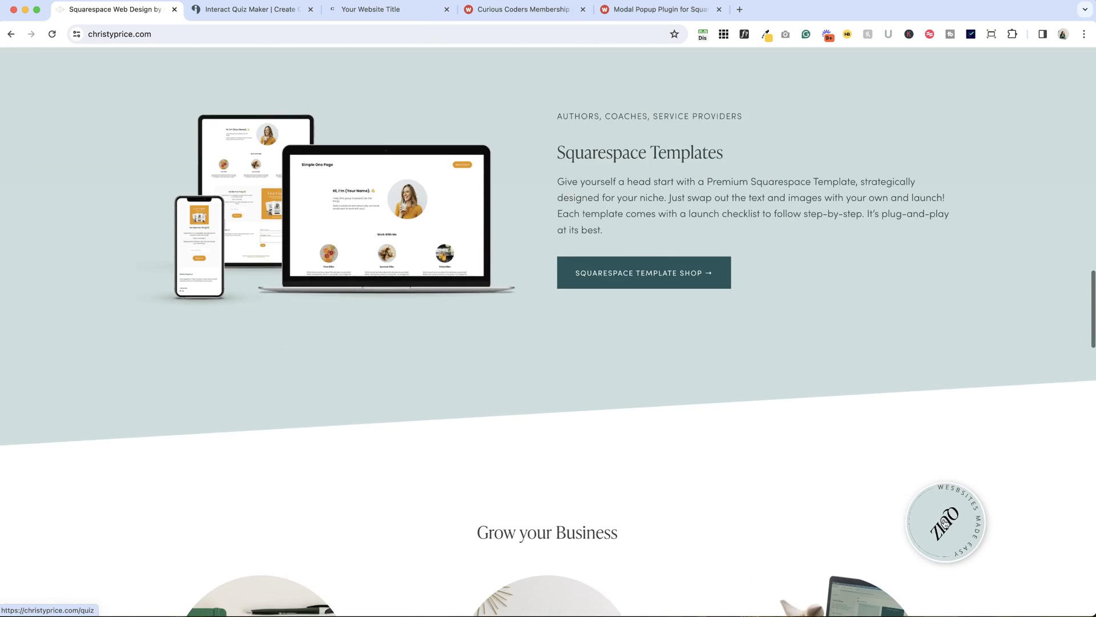
{"action": "left_click", "coordinate": [946, 524]}
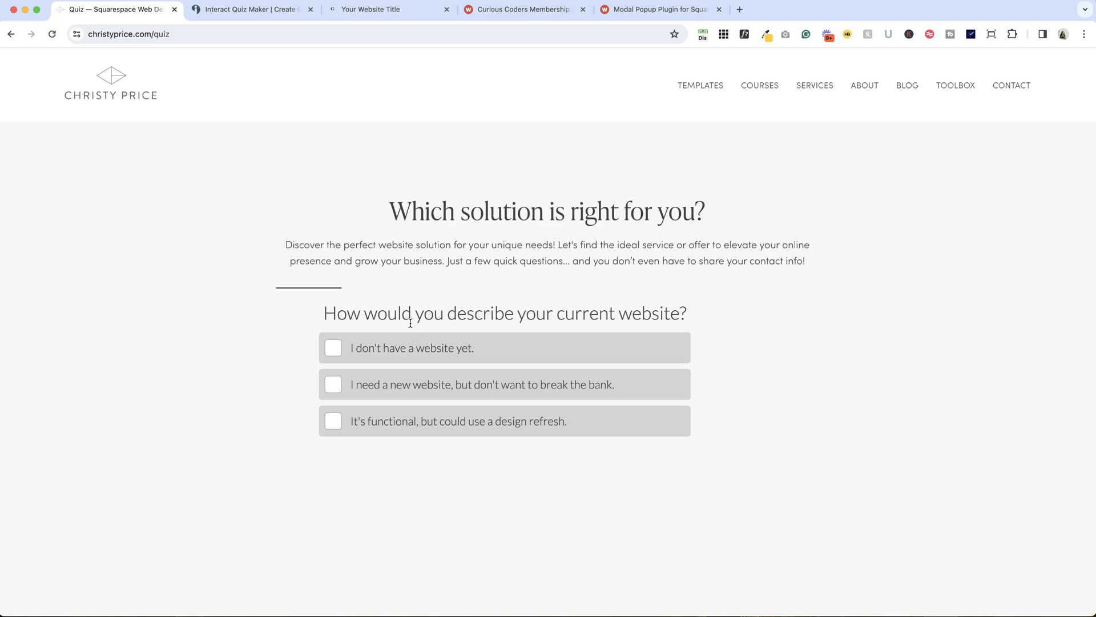
Answer: no website yet, cost-effective, a few weeks, 'I can figure it out', new business, hands-on, under $500
{"action": "left_click", "coordinate": [416, 354]}
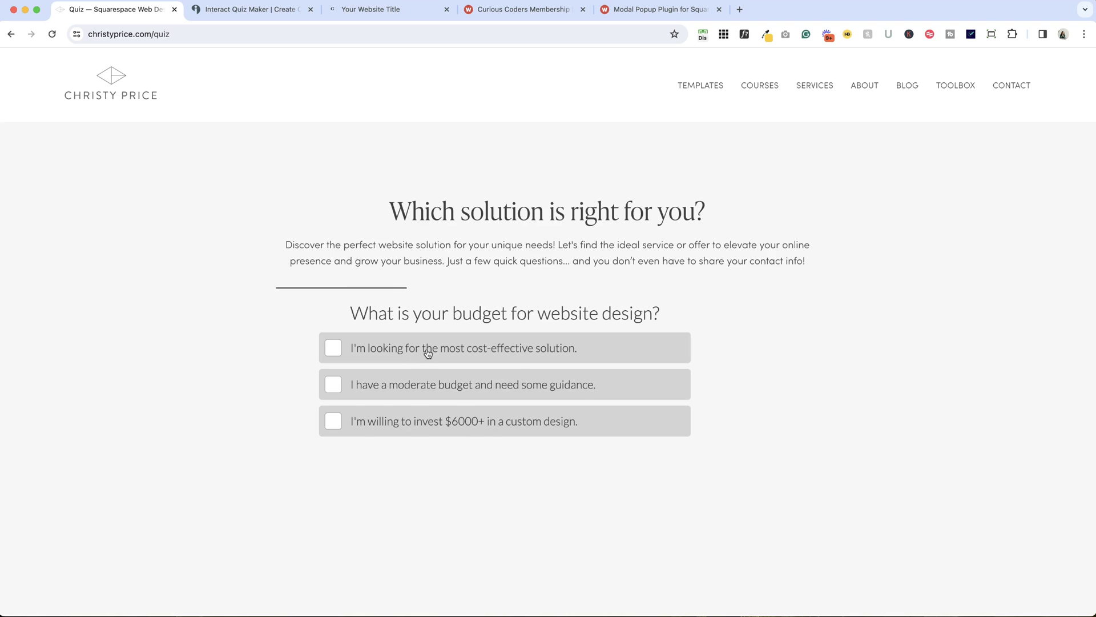
{"action": "left_click", "coordinate": [431, 350]}
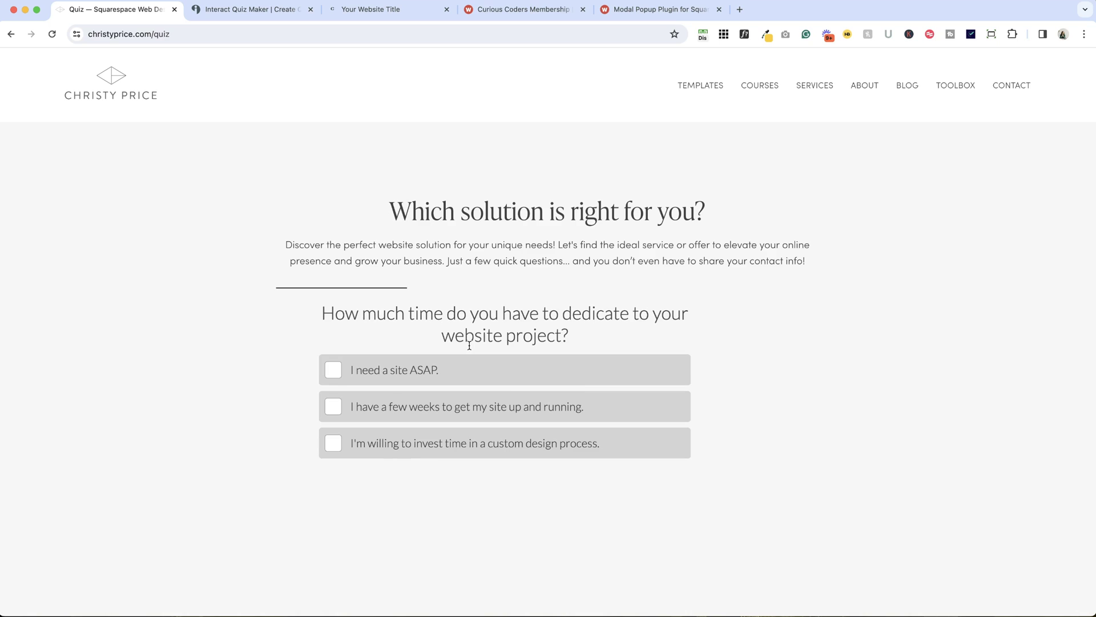
{"action": "left_click", "coordinate": [432, 416]}
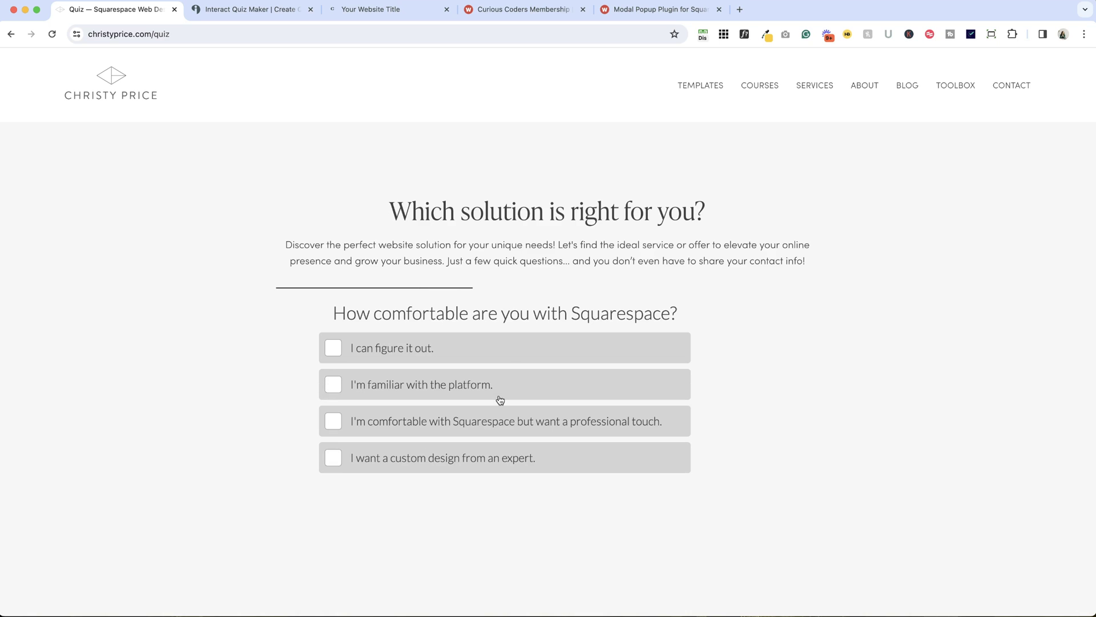
{"action": "left_click", "coordinate": [386, 347]}
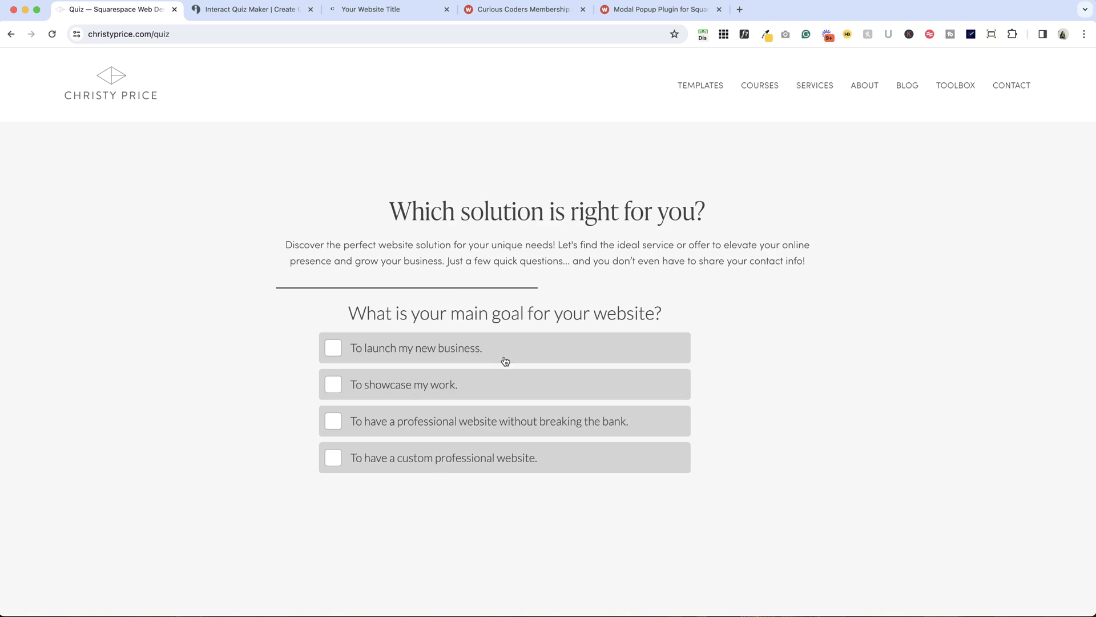
{"action": "left_click", "coordinate": [446, 352]}
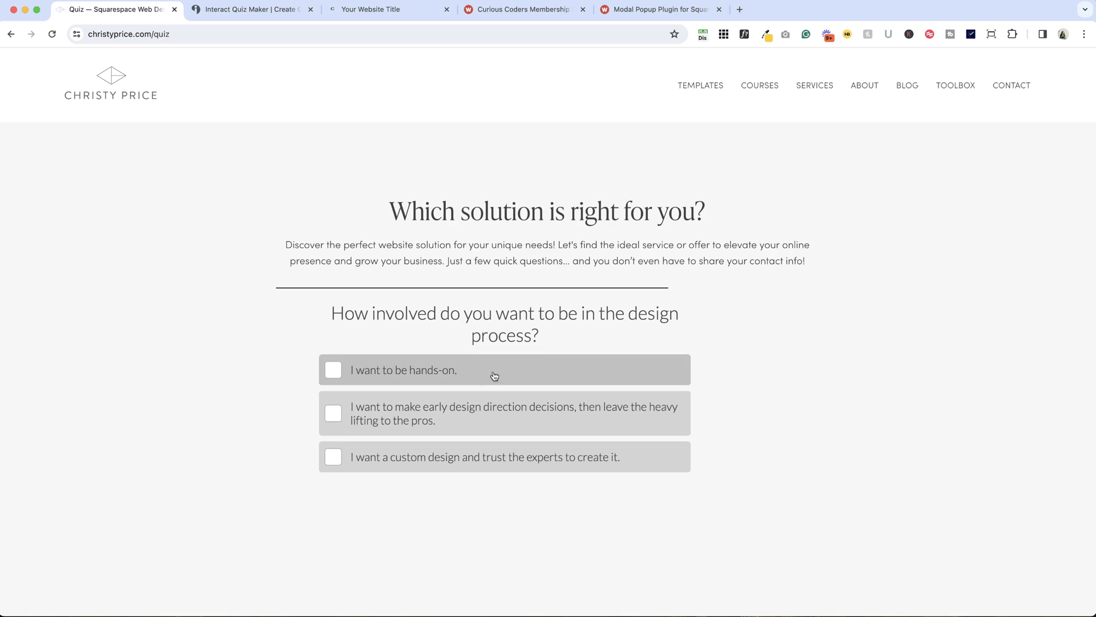
{"action": "left_click", "coordinate": [602, 375]}
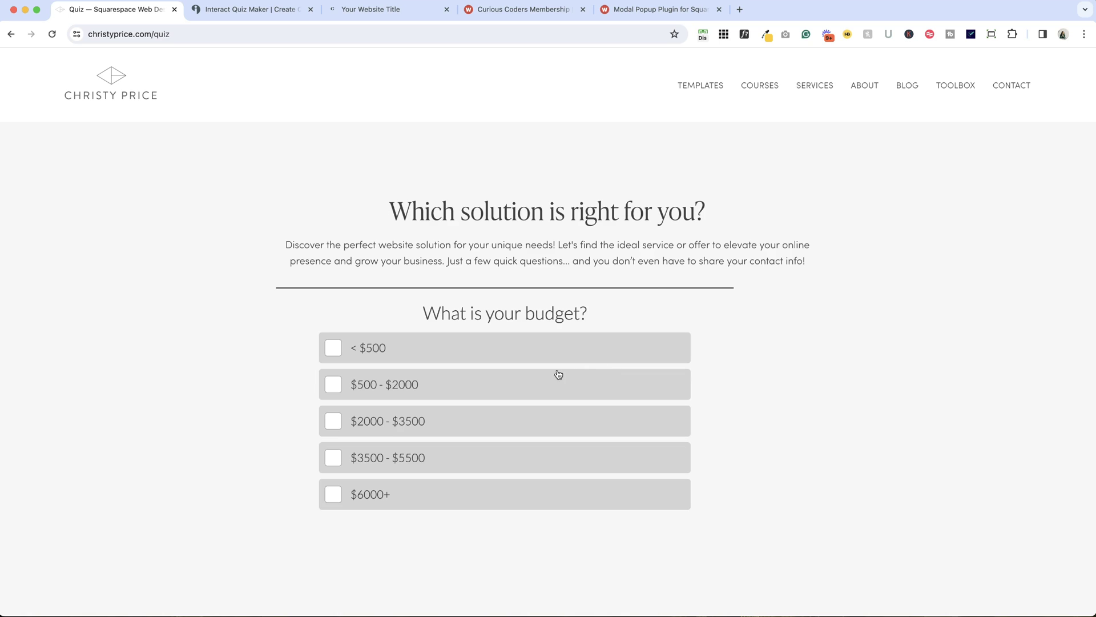
{"action": "left_click", "coordinate": [443, 350]}
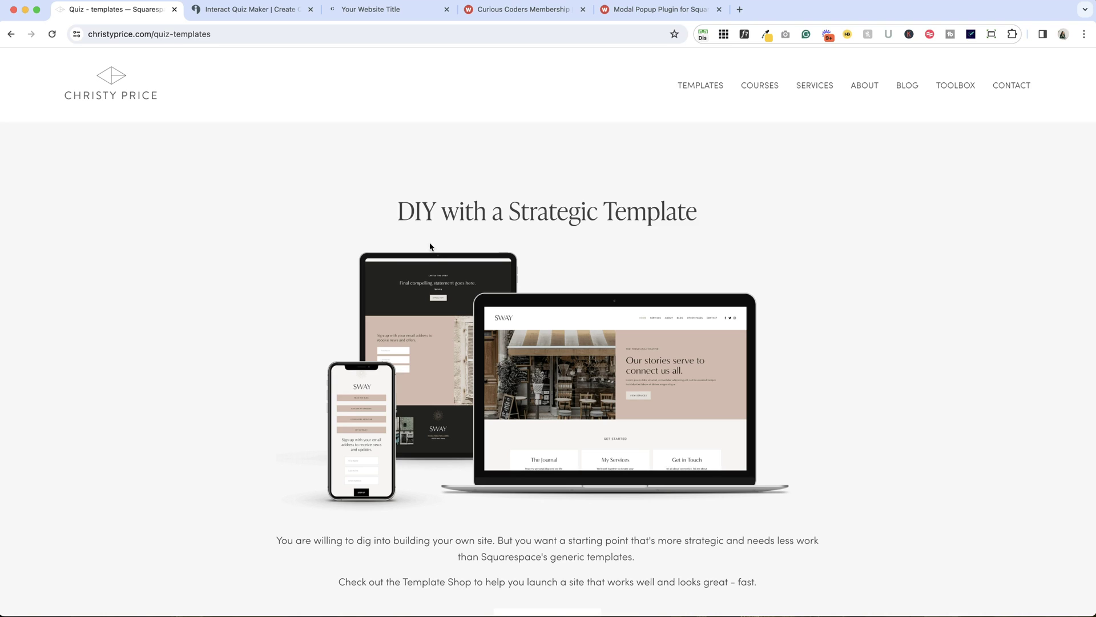
Switch to the Interact Quiz Maker browser tab
{"action": "left_click", "coordinate": [253, 10]}
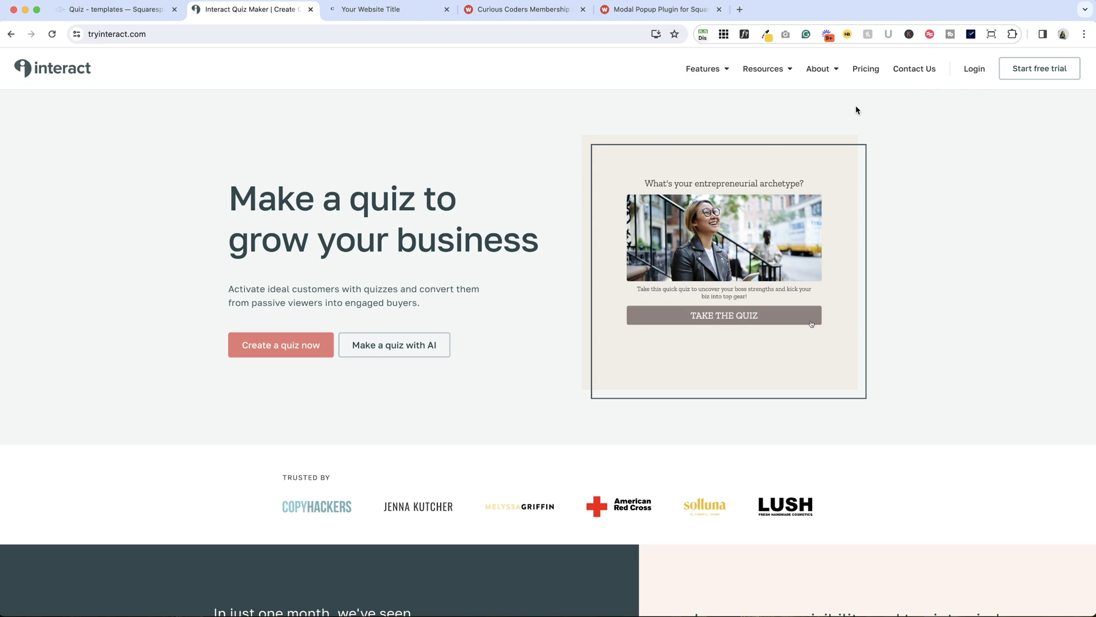
Log in to Interact from tryinteract.com
{"action": "left_click", "coordinate": [974, 69]}
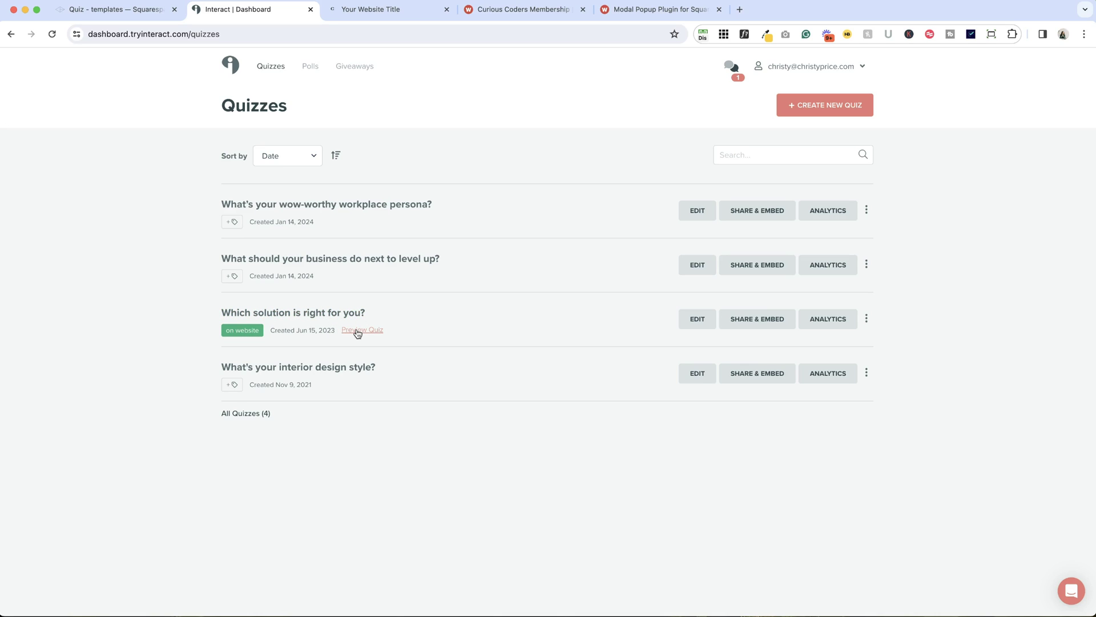
Review the 'Which solution is right for you?' quiz's questions and URL-redirect results, then return to Quizzes
{"action": "left_click", "coordinate": [692, 319]}
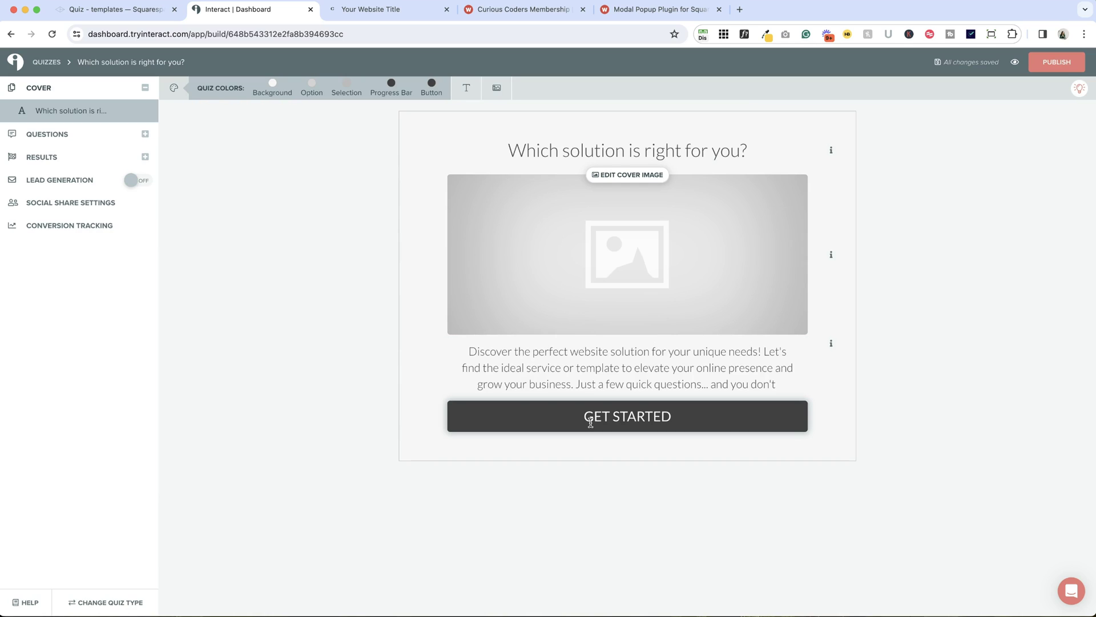
{"action": "left_click", "coordinate": [45, 138]}
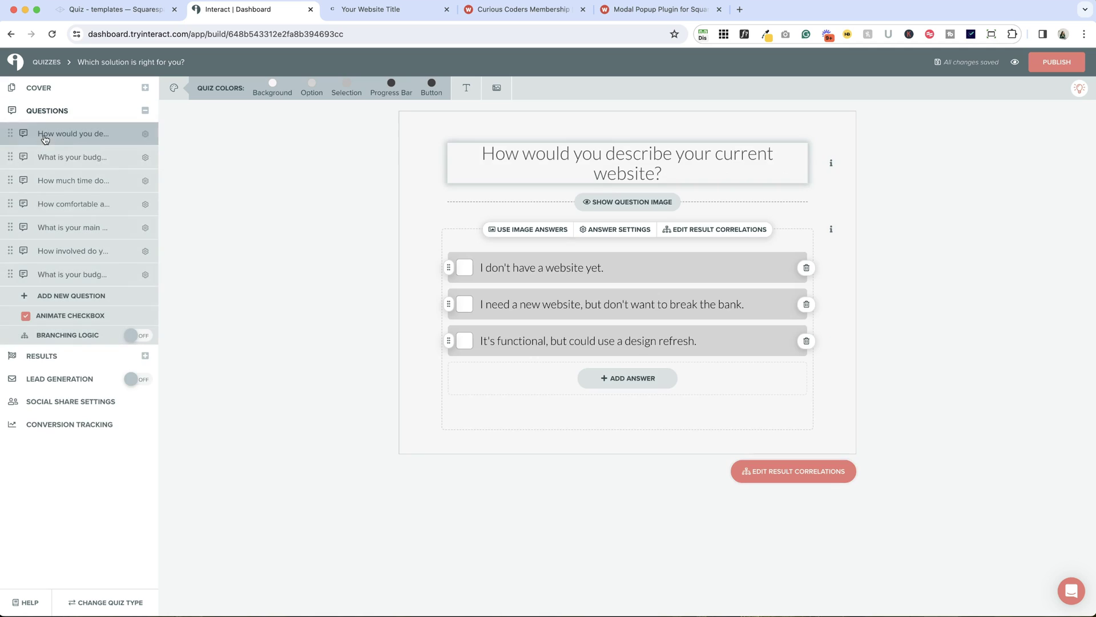
{"action": "left_click", "coordinate": [46, 358]}
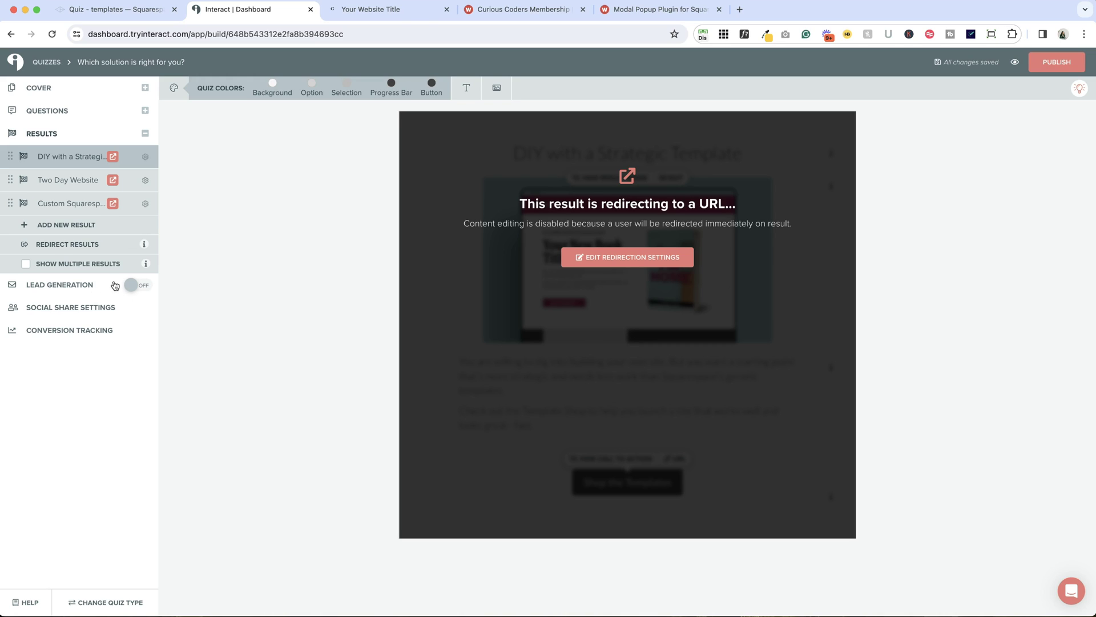
{"action": "left_click", "coordinate": [37, 61]}
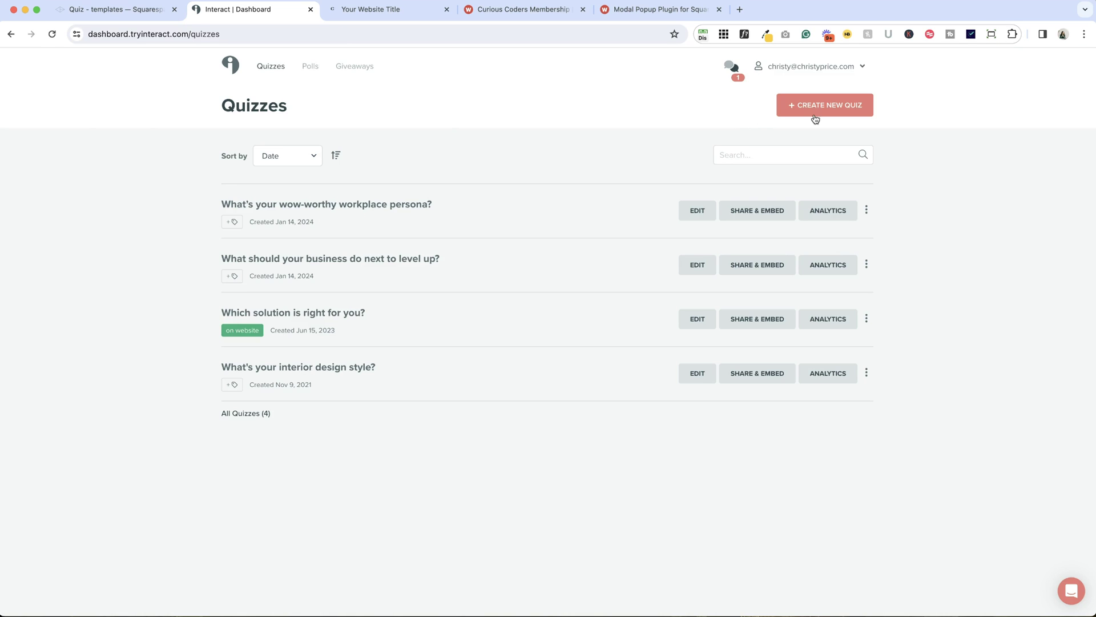
Start a new quiz and look at the Start From Scratch option
{"action": "left_click", "coordinate": [812, 113]}
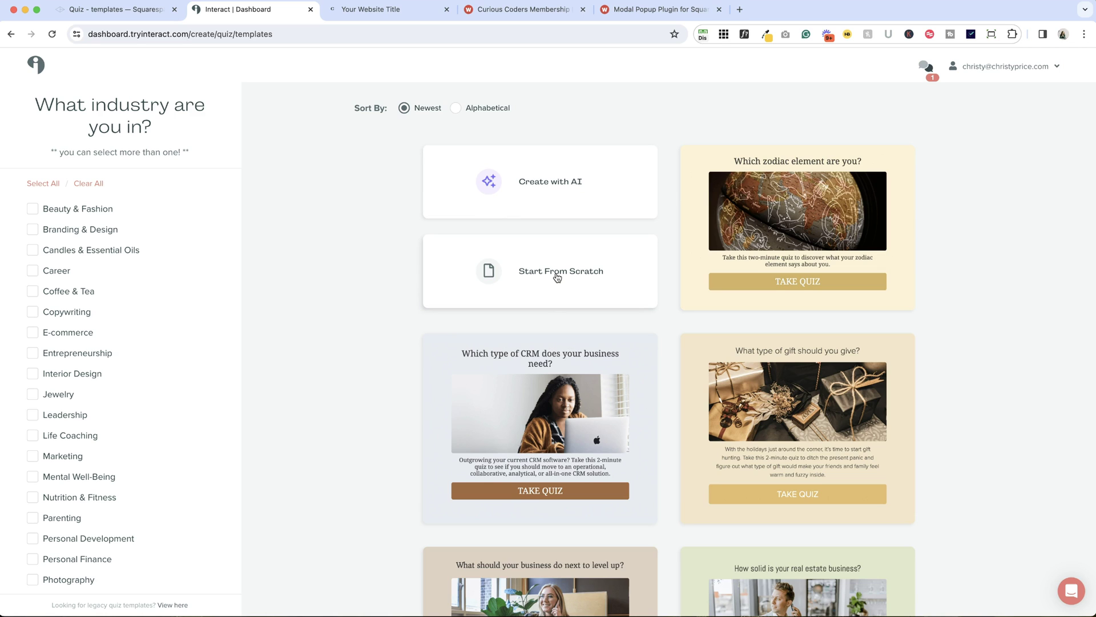
{"action": "left_click", "coordinate": [557, 278]}
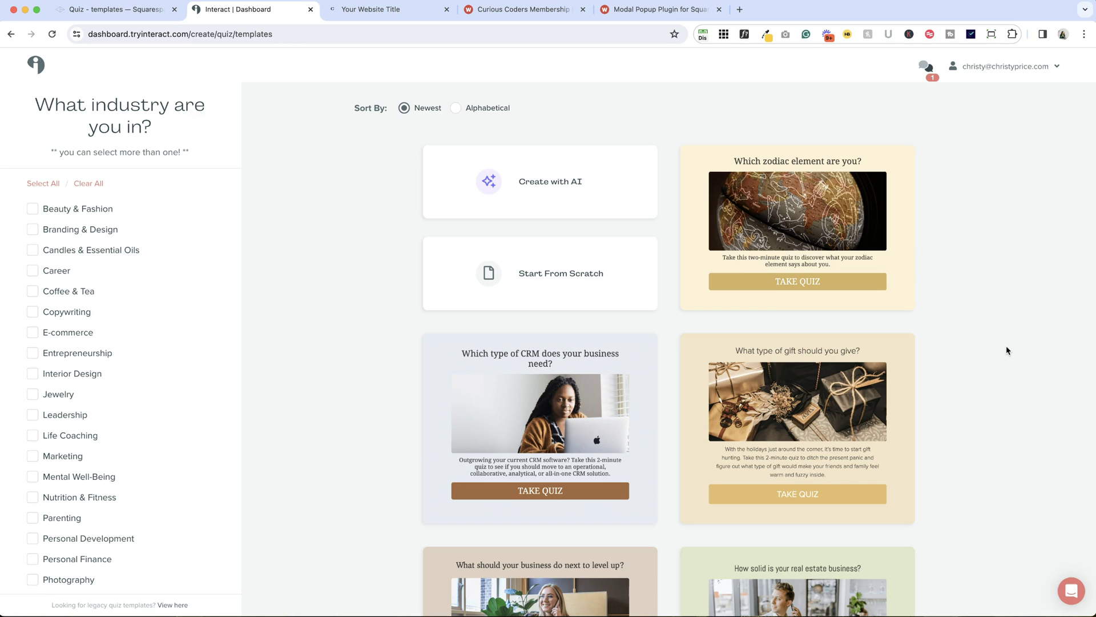
Preview the Zone of Genius template, scroll through it, and close the preview
{"action": "scroll", "coordinate": [1006, 345], "scroll_direction": "down", "scroll_amount": 10}
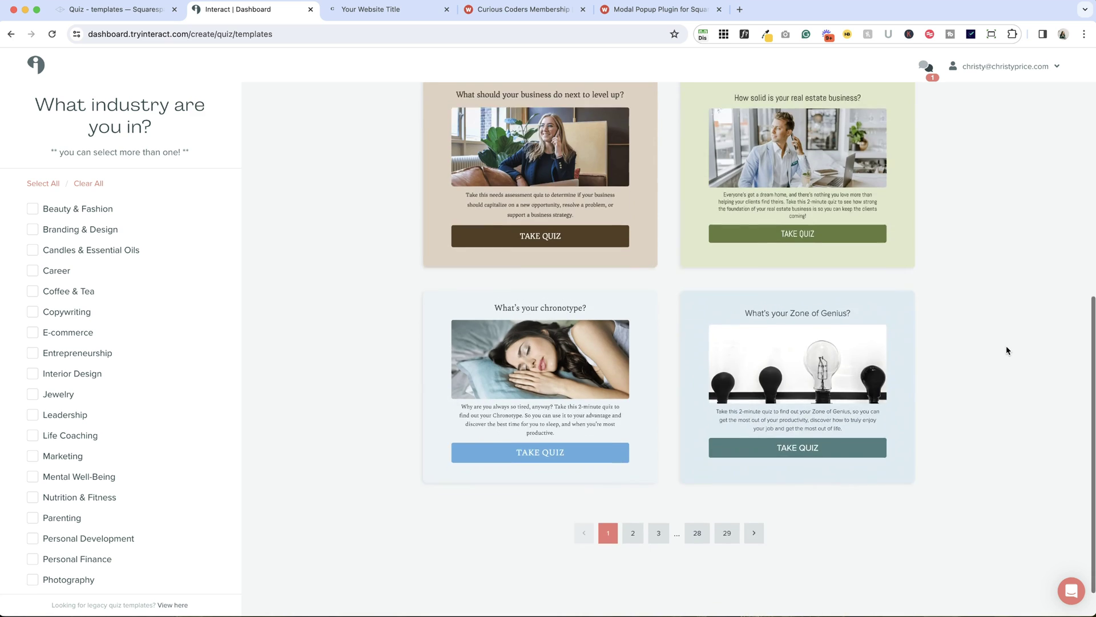
{"action": "mouse_move", "coordinate": [763, 364]}
{"action": "left_click", "coordinate": [803, 358]}
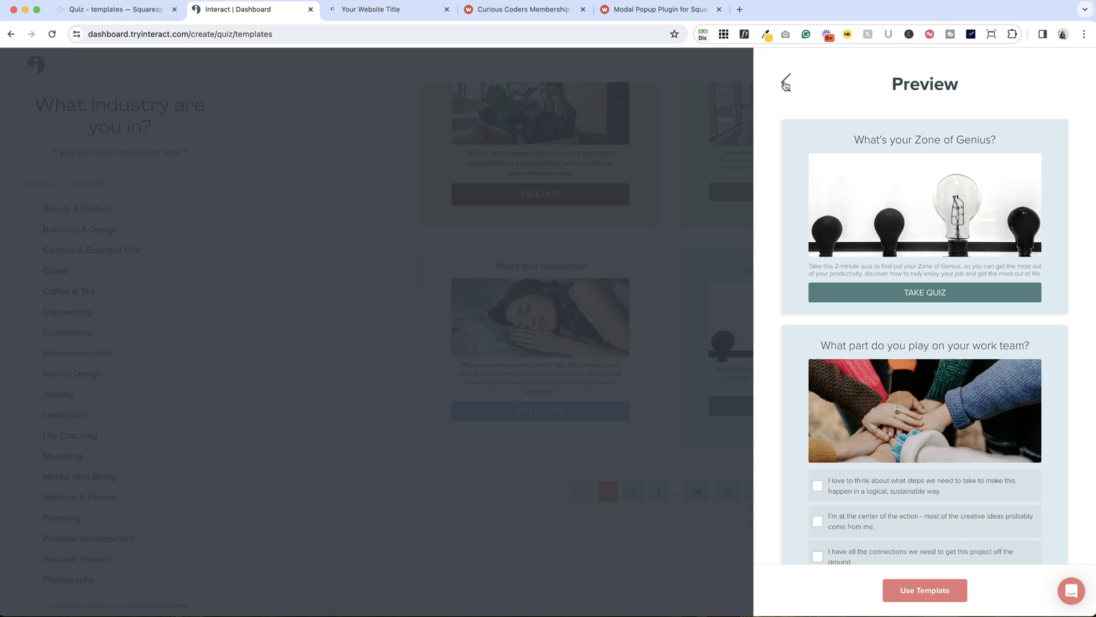
{"action": "scroll", "coordinate": [884, 297], "scroll_direction": "down", "scroll_amount": 15}
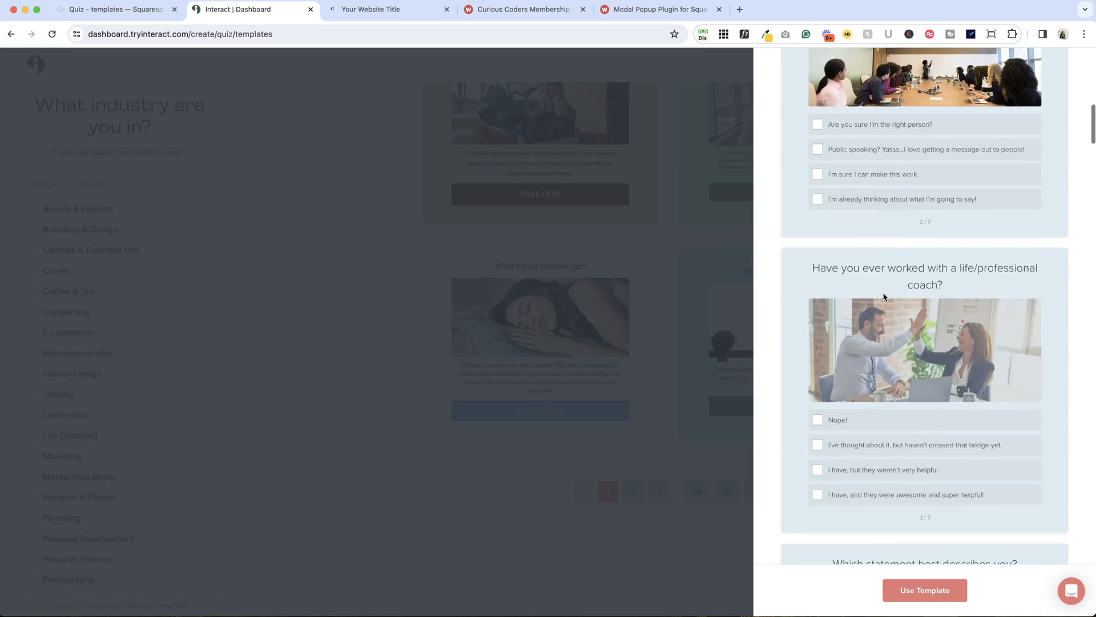
{"action": "scroll", "coordinate": [884, 297], "scroll_direction": "down", "scroll_amount": 15}
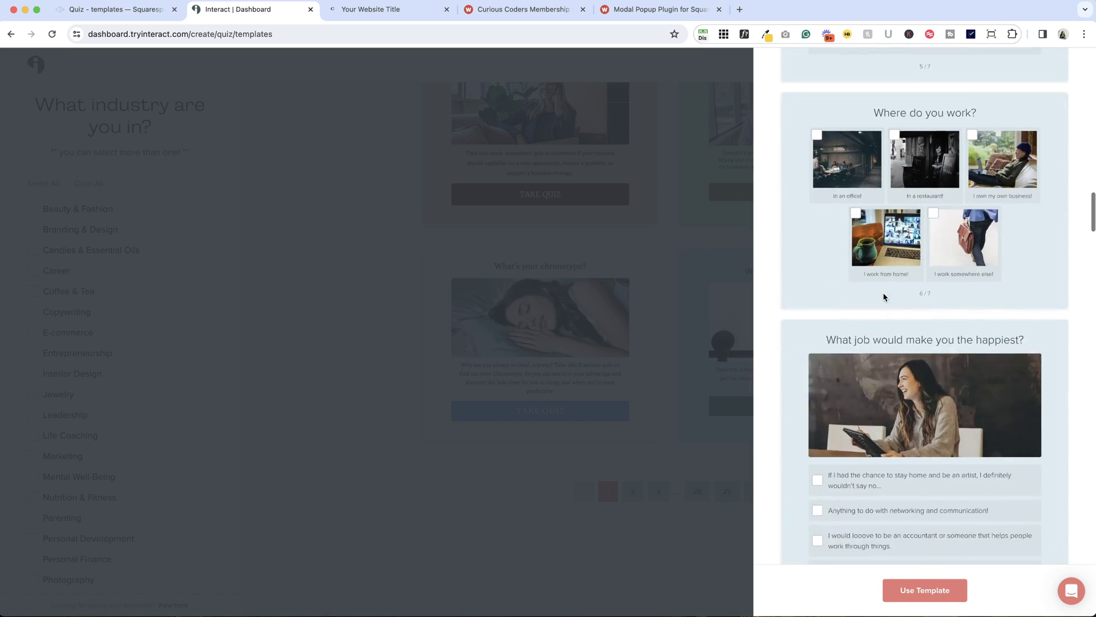
{"action": "scroll", "coordinate": [884, 297], "scroll_direction": "down", "scroll_amount": 5}
{"action": "scroll", "coordinate": [883, 297], "scroll_direction": "up", "scroll_amount": 20}
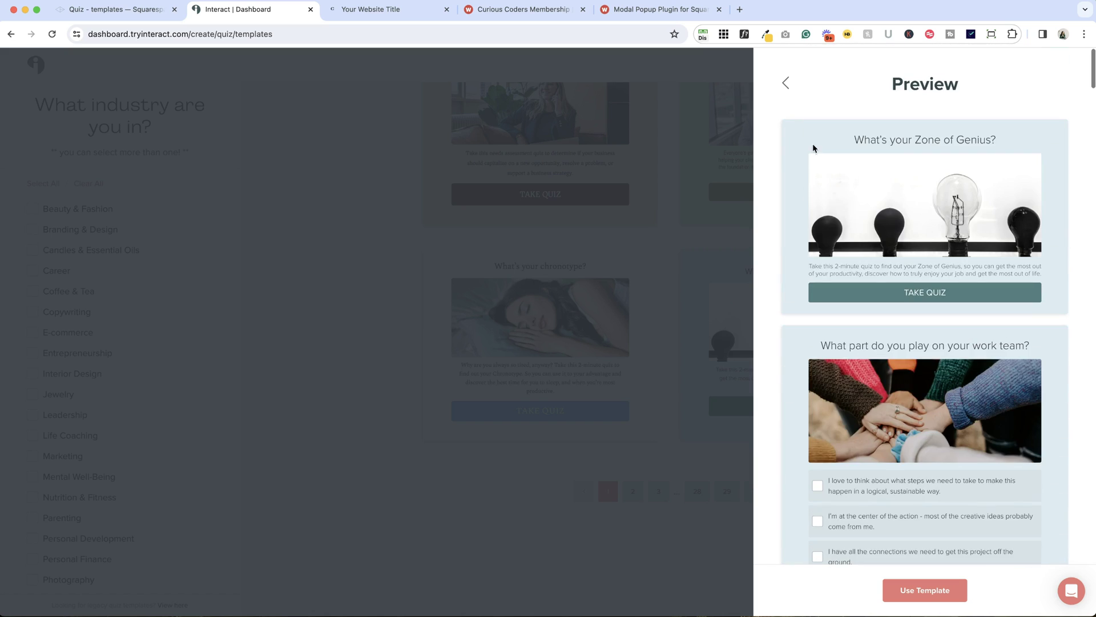
{"action": "left_click", "coordinate": [786, 83]}
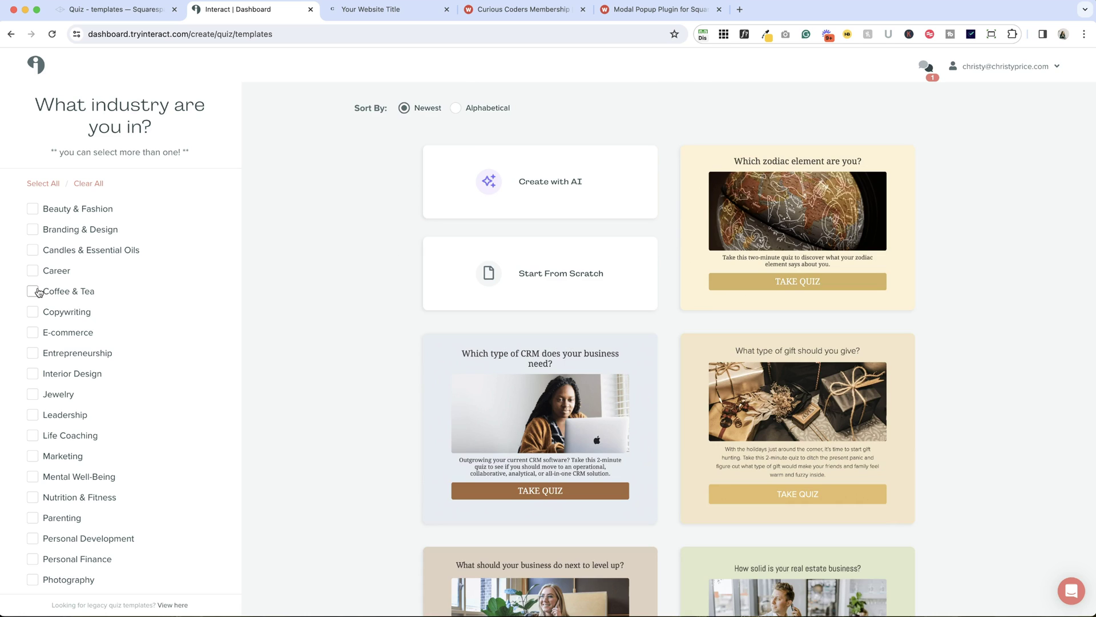
Filter templates to Coffee & Tea, preview Coffee Matchmaker, and create a quiz from it
{"action": "left_click", "coordinate": [33, 292]}
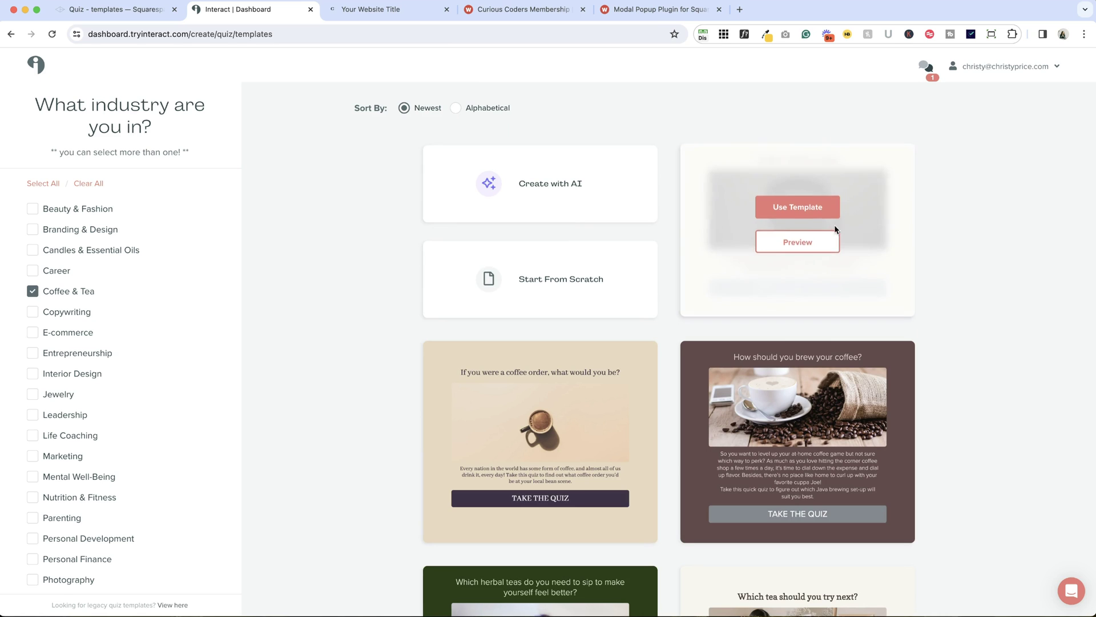
{"action": "left_click", "coordinate": [799, 241]}
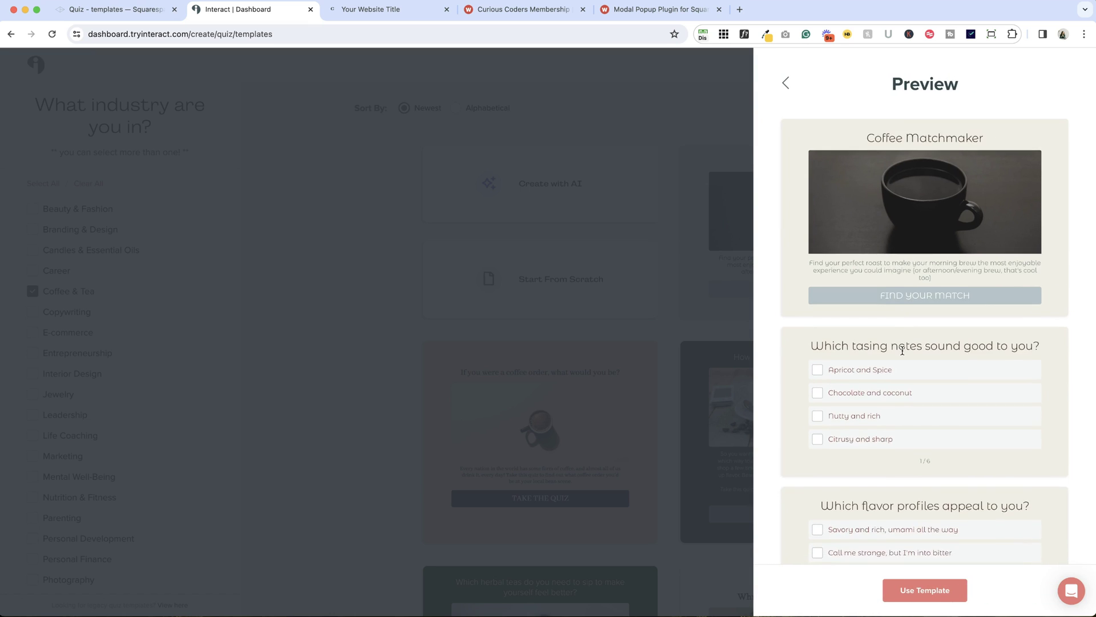
{"action": "scroll", "coordinate": [903, 355], "scroll_direction": "down", "scroll_amount": 3}
{"action": "scroll", "coordinate": [903, 354], "scroll_direction": "down", "scroll_amount": 5}
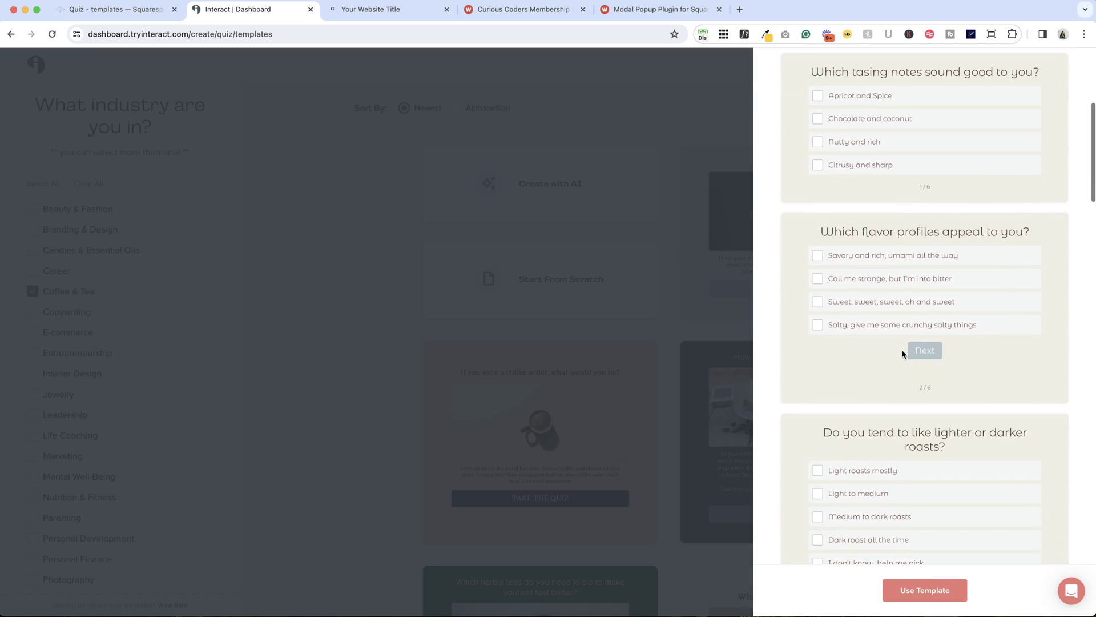
{"action": "scroll", "coordinate": [903, 354], "scroll_direction": "down", "scroll_amount": 3}
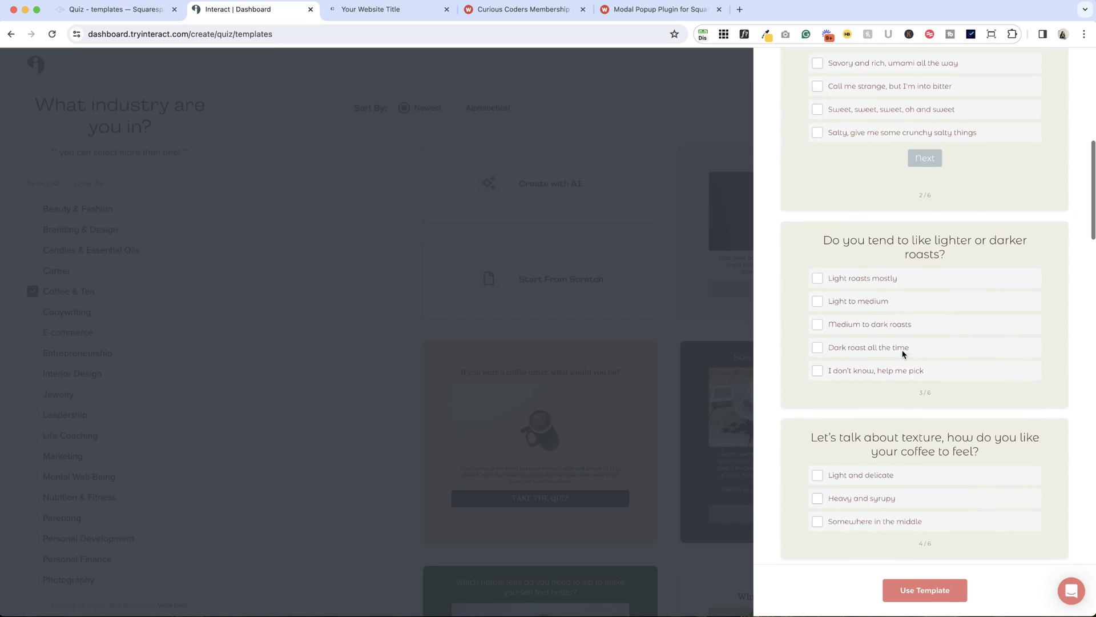
{"action": "scroll", "coordinate": [903, 354], "scroll_direction": "down", "scroll_amount": 3}
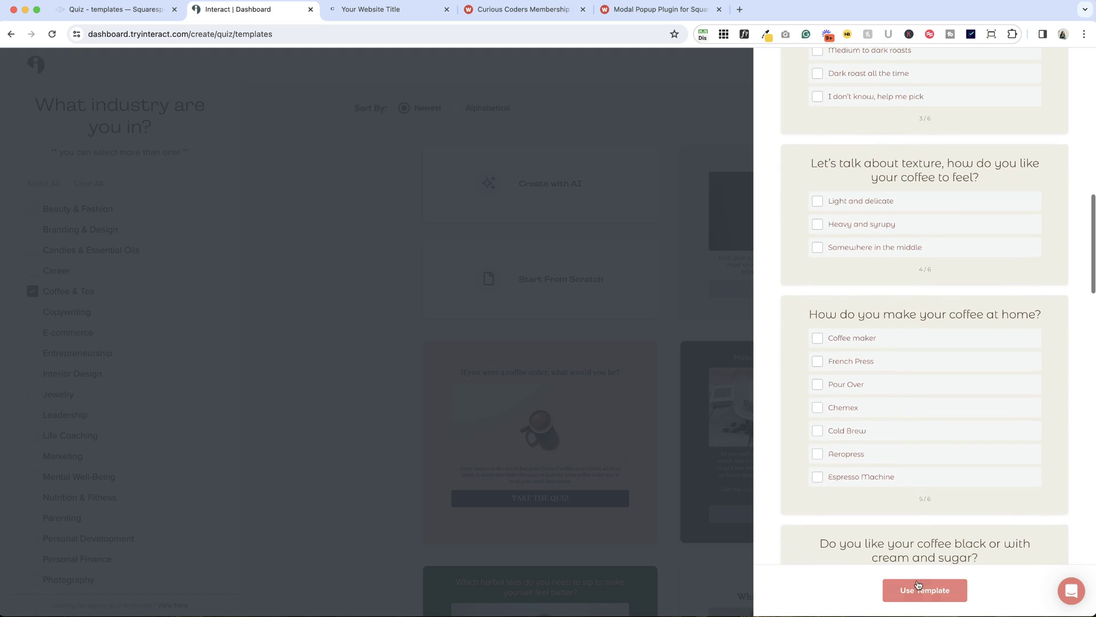
{"action": "left_click", "coordinate": [927, 589]}
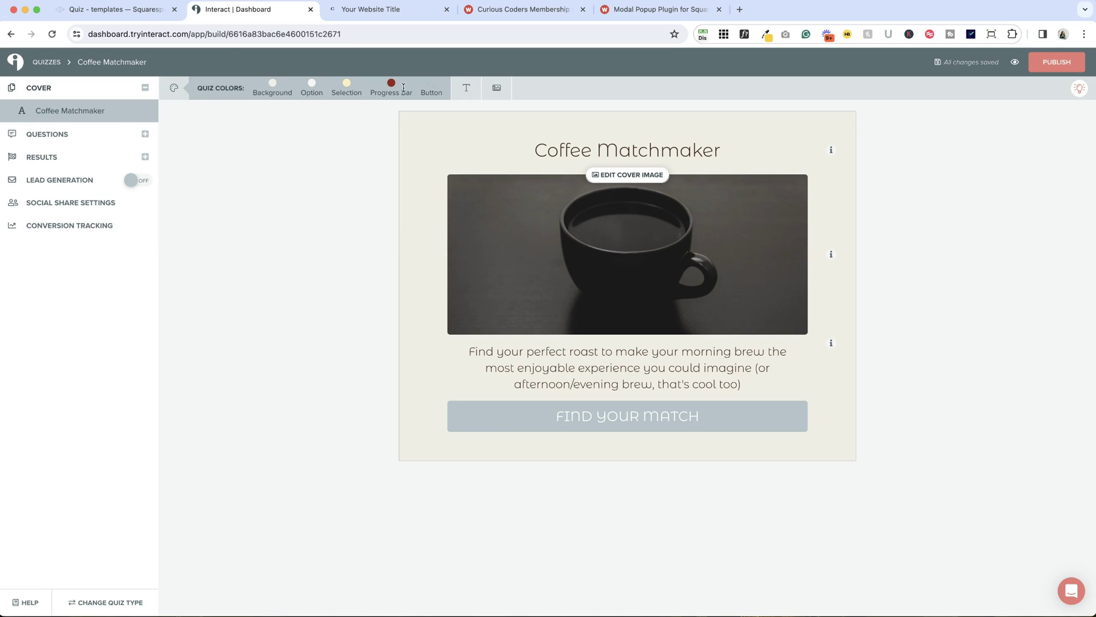
Set the quiz background colour to white (#FFFFFF)
{"action": "left_click", "coordinate": [272, 83]}
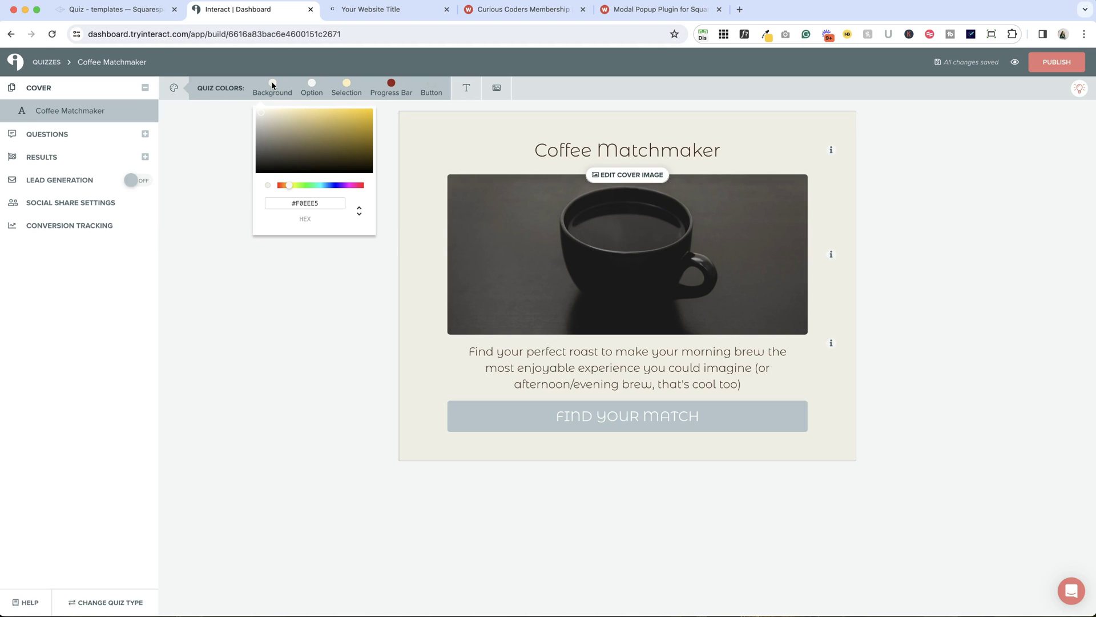
{"action": "left_click_drag", "start_coordinate": [268, 120], "coordinate": [238, 97]}
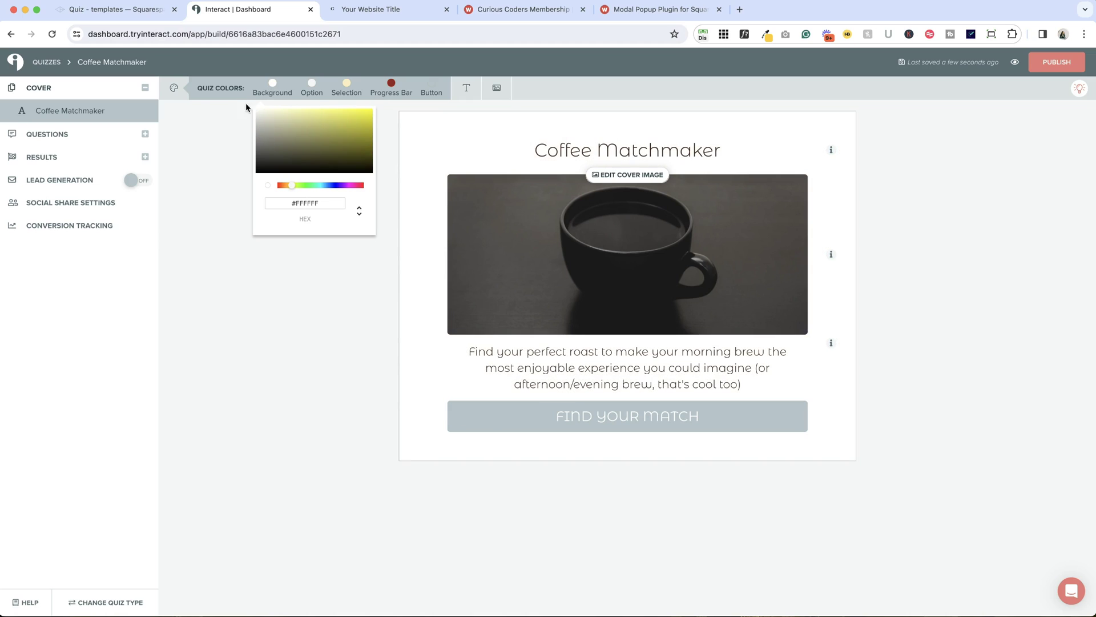
{"action": "left_click_drag", "start_coordinate": [249, 137], "coordinate": [252, 93]}
{"action": "left_click", "coordinate": [348, 87]}
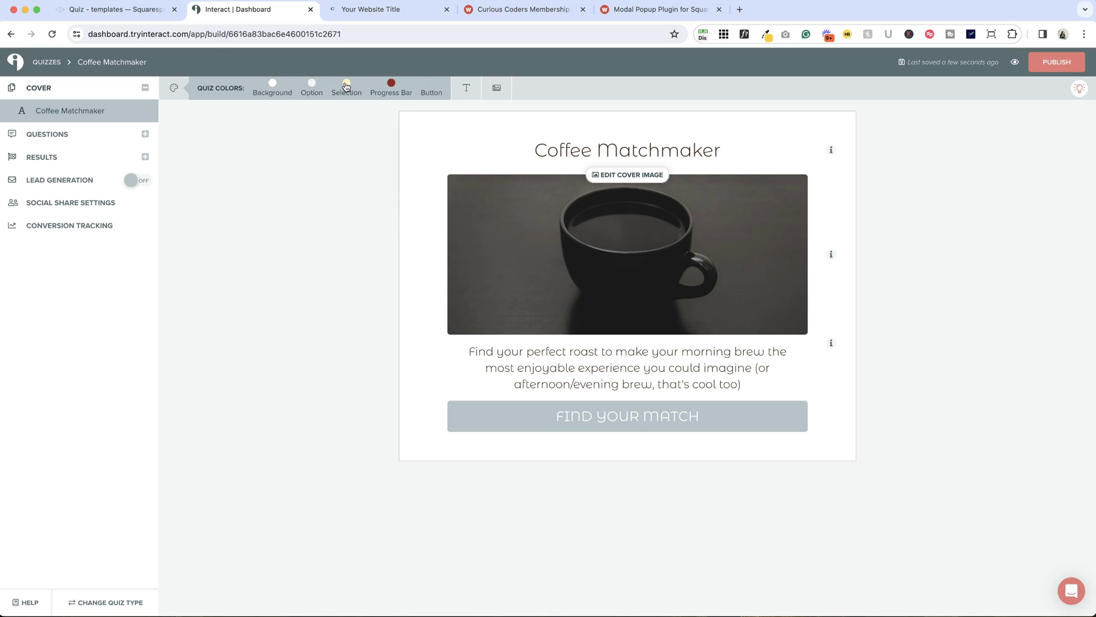
Make the answer-selection colour light grey, then bring up the Quiz Text font list
{"action": "left_click", "coordinate": [346, 86]}
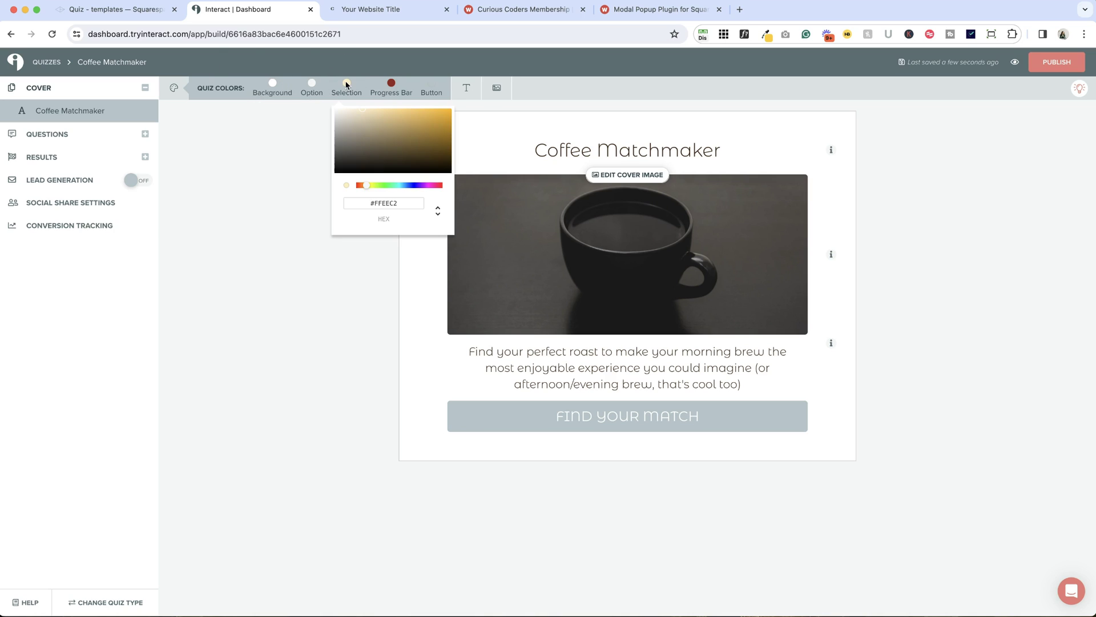
{"action": "left_click", "coordinate": [312, 87]}
{"action": "left_click", "coordinate": [312, 86]}
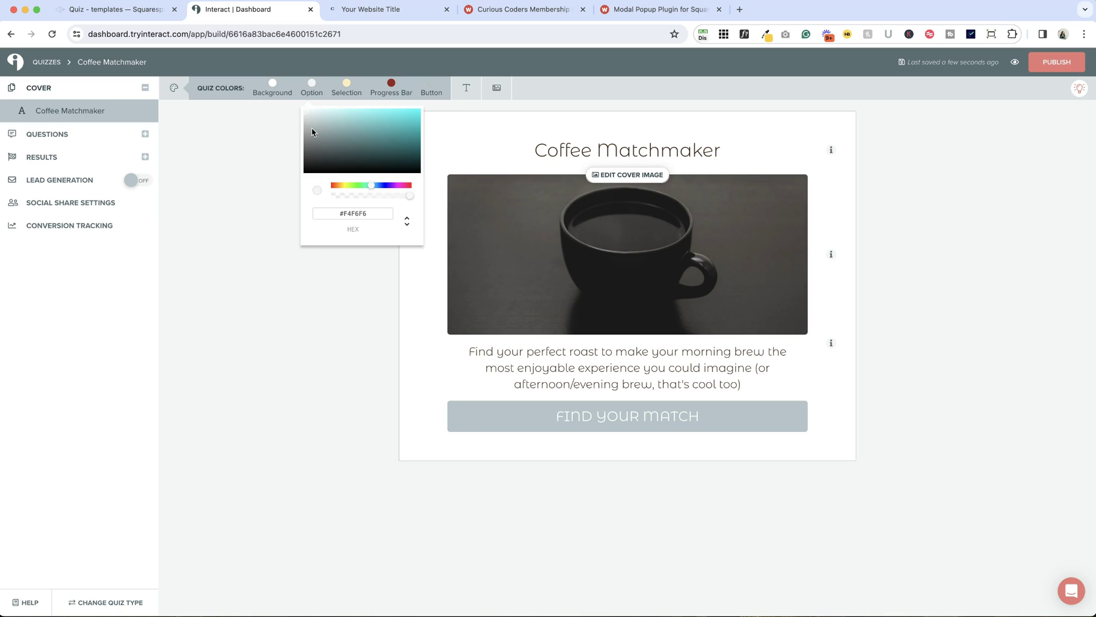
{"action": "left_click", "coordinate": [349, 86]}
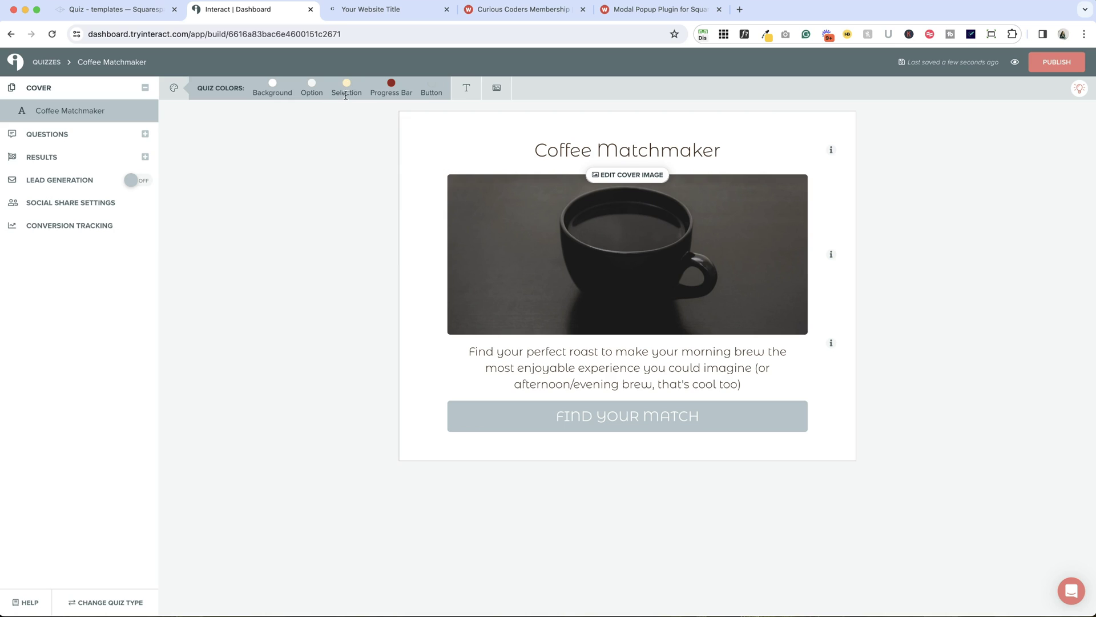
{"action": "left_click", "coordinate": [347, 85]}
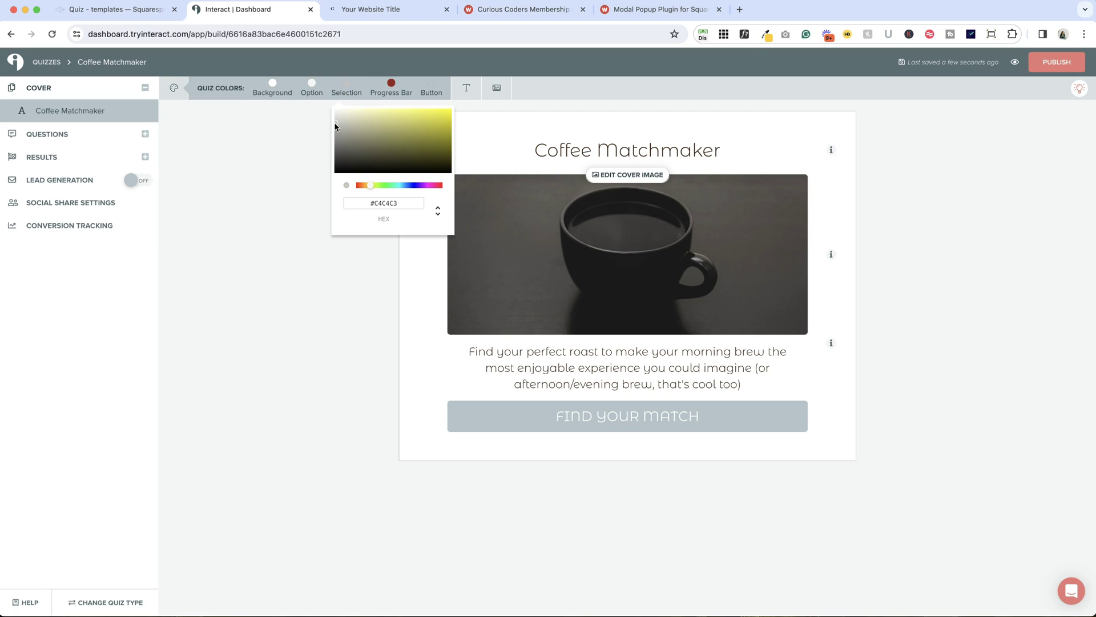
{"action": "left_click_drag", "start_coordinate": [337, 123], "coordinate": [329, 121]}
{"action": "left_click", "coordinate": [466, 89]}
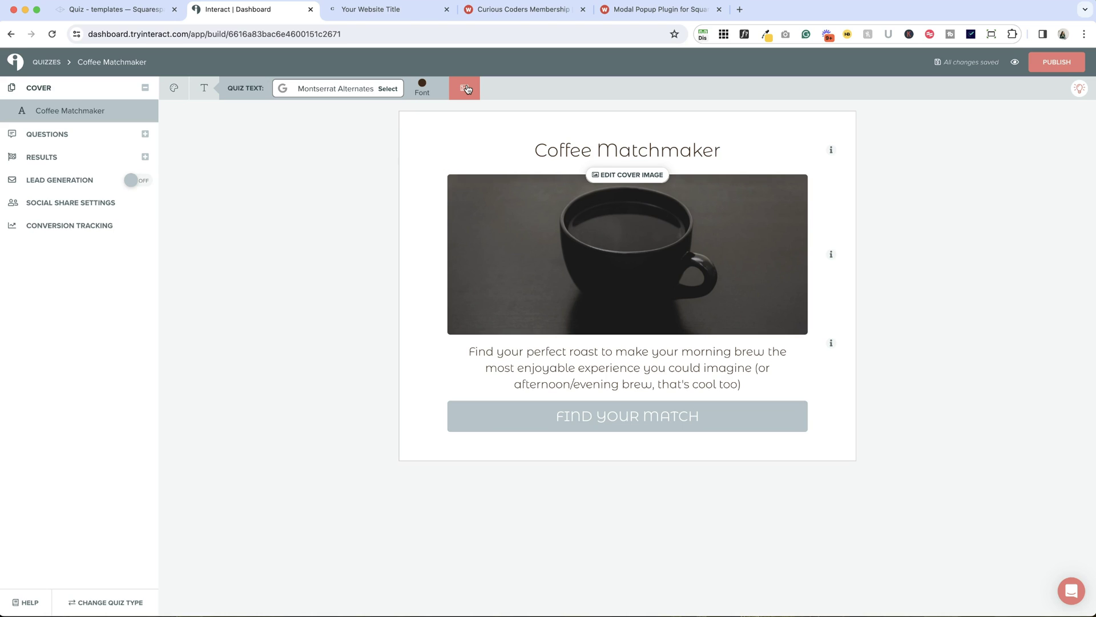
{"action": "left_click", "coordinate": [385, 89]}
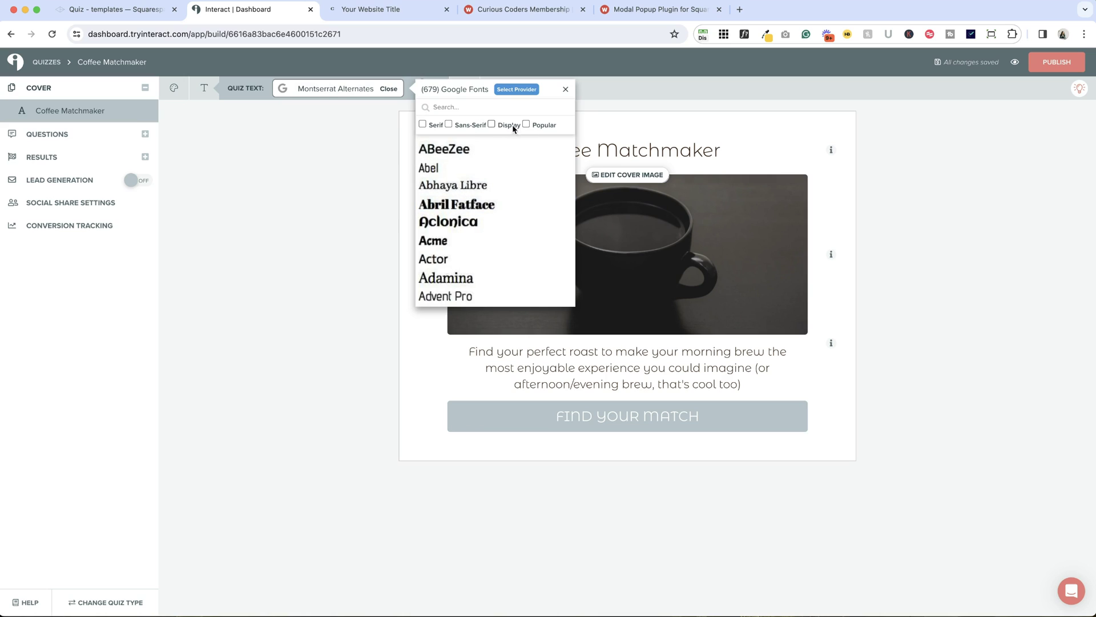
Filter fonts to popular sans-serif and set all quiz text to PT Sans
{"action": "left_click", "coordinate": [492, 123]}
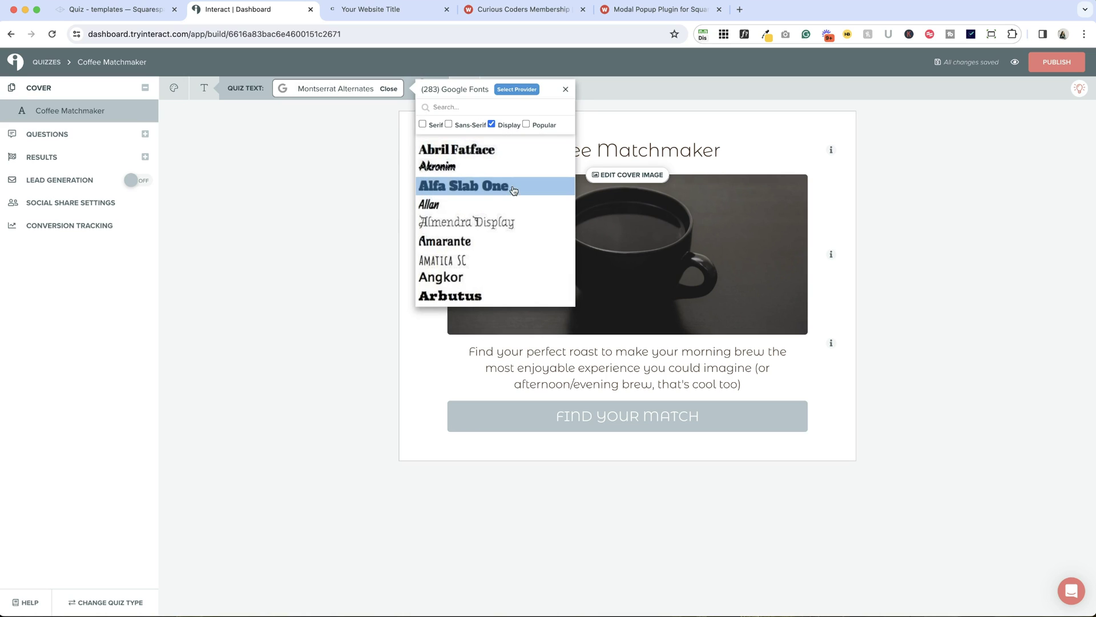
{"action": "scroll", "coordinate": [506, 193], "scroll_direction": "down", "scroll_amount": 5}
{"action": "scroll", "coordinate": [520, 183], "scroll_direction": "up", "scroll_amount": 4}
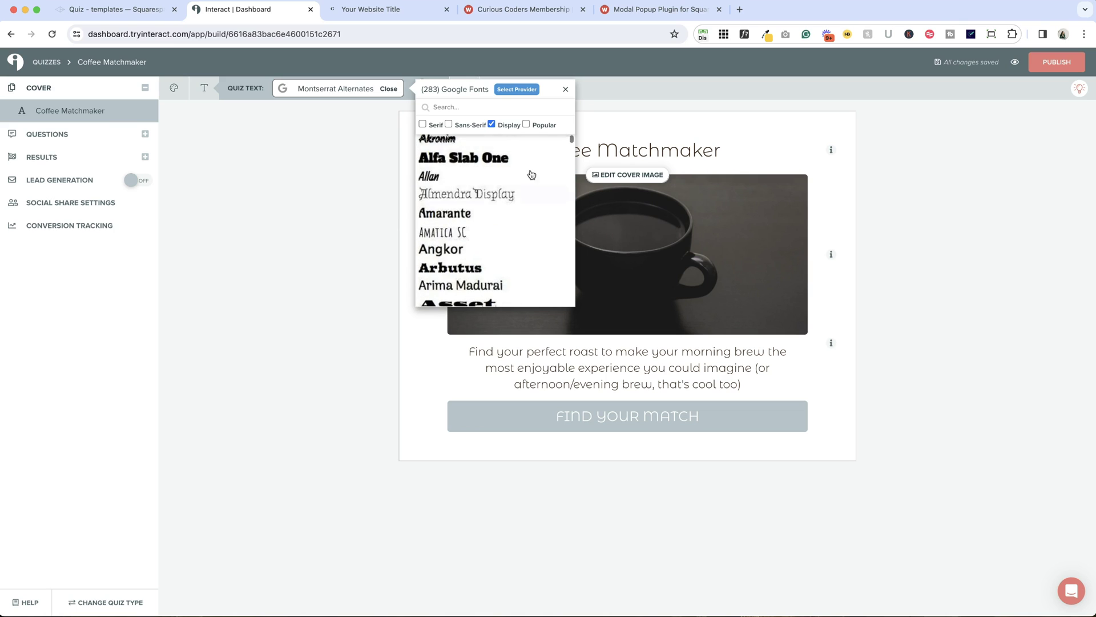
{"action": "left_click", "coordinate": [526, 124]}
{"action": "left_click", "coordinate": [491, 124]}
{"action": "left_click", "coordinate": [449, 124]}
{"action": "left_click", "coordinate": [423, 124]}
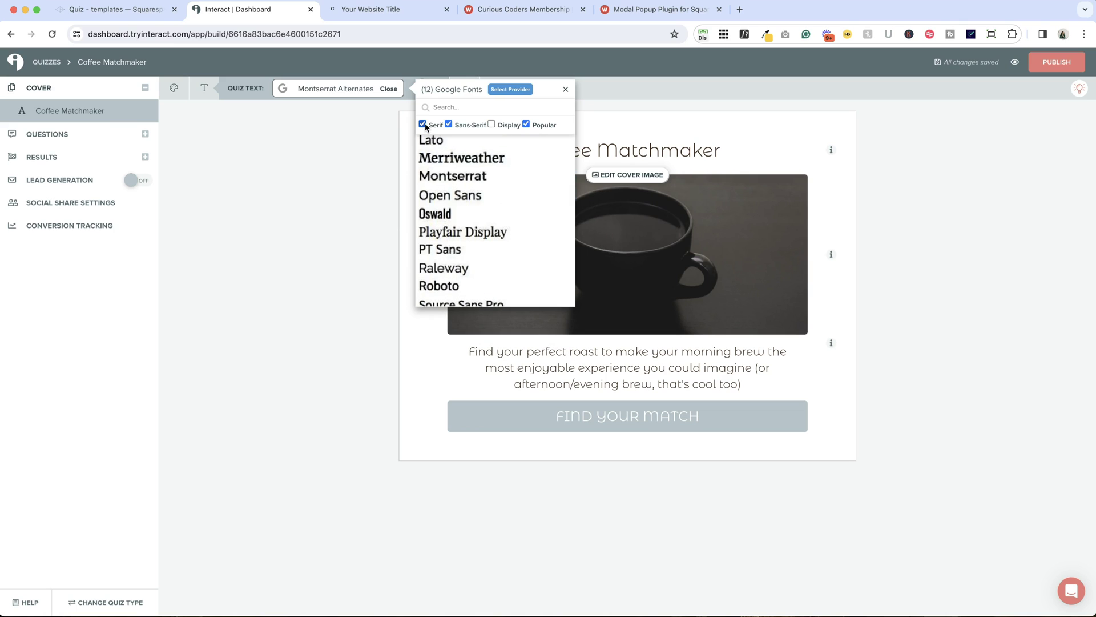
{"action": "left_click", "coordinate": [423, 124]}
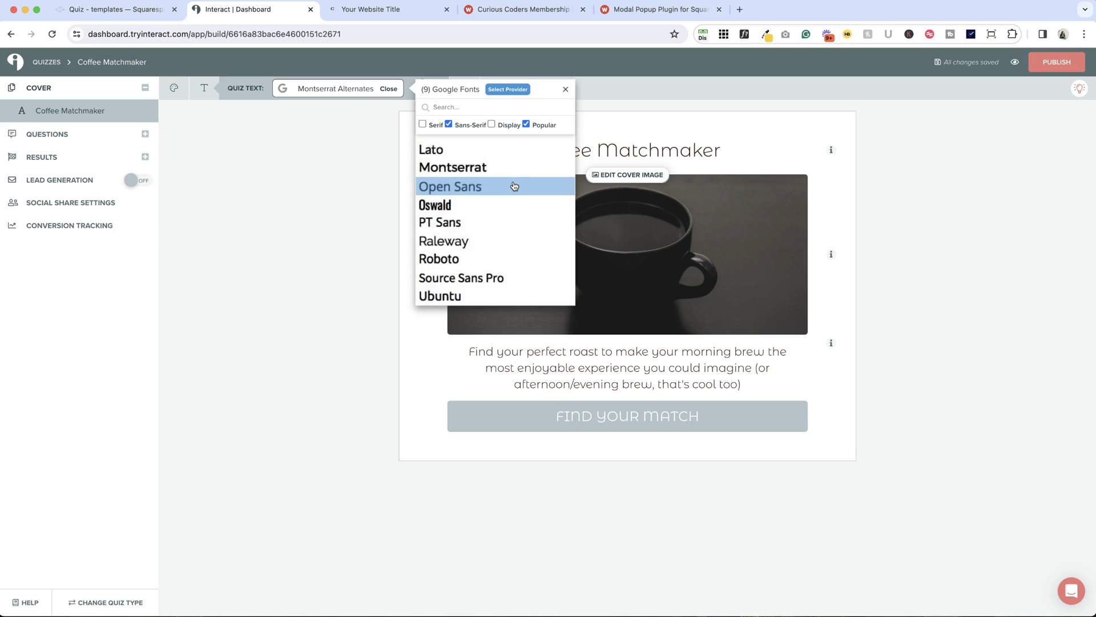
{"action": "left_click", "coordinate": [466, 224]}
{"action": "left_click", "coordinate": [941, 237]}
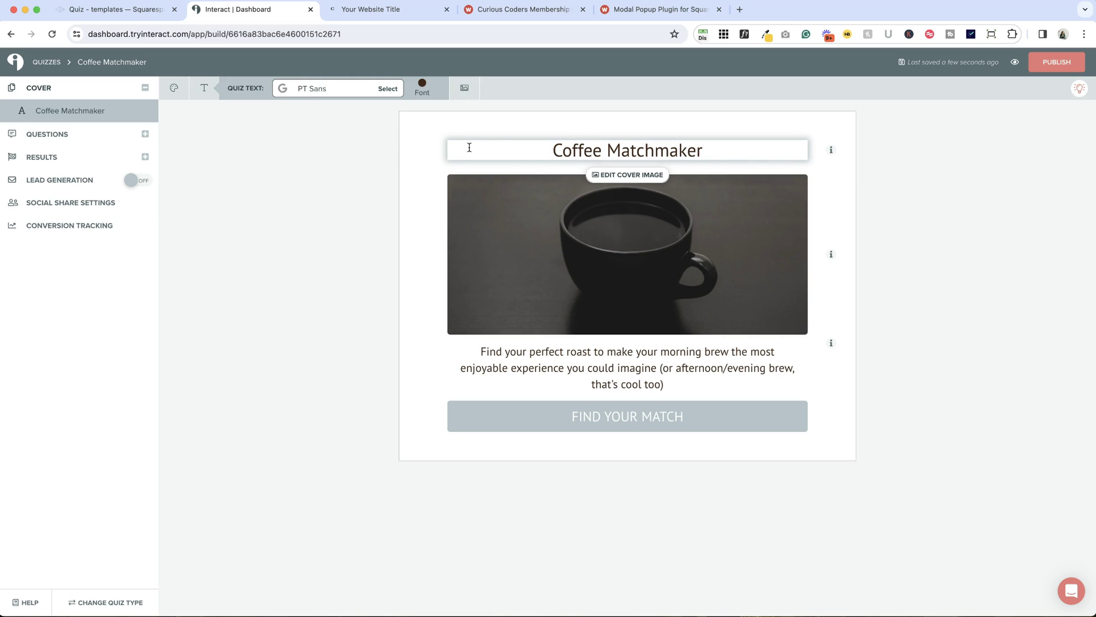
Append ' type in here' so the cover title reads 'Coffee Matchmaker type in here'
{"action": "left_click", "coordinate": [507, 147]}
{"action": "triple_click", "coordinate": [607, 149]}
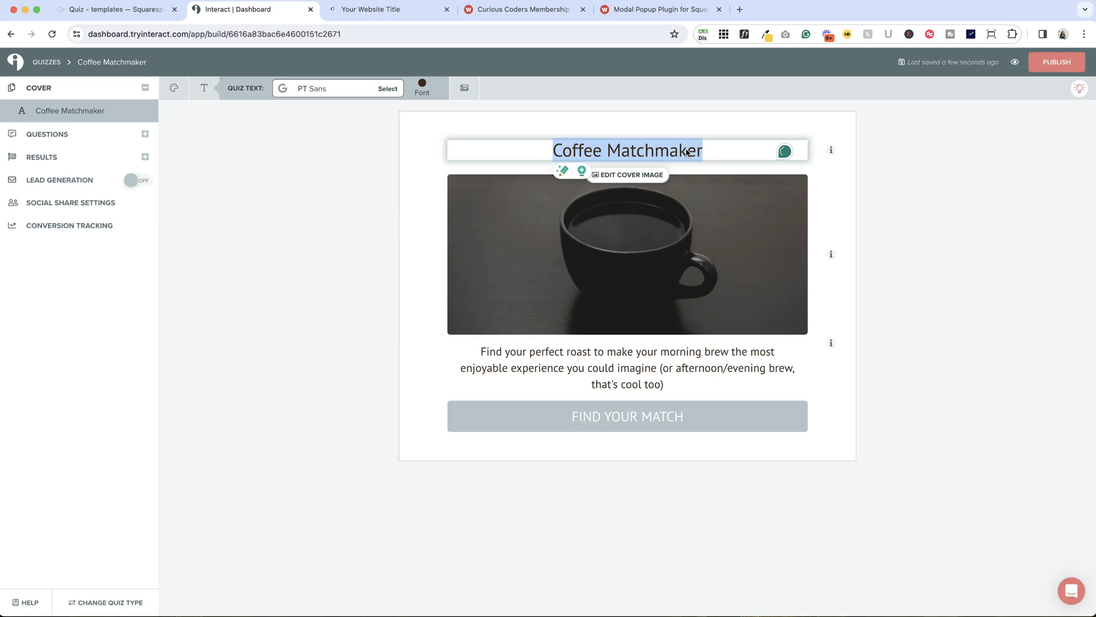
{"action": "left_click", "coordinate": [718, 153]}
{"action": "type", "text": "typ"}
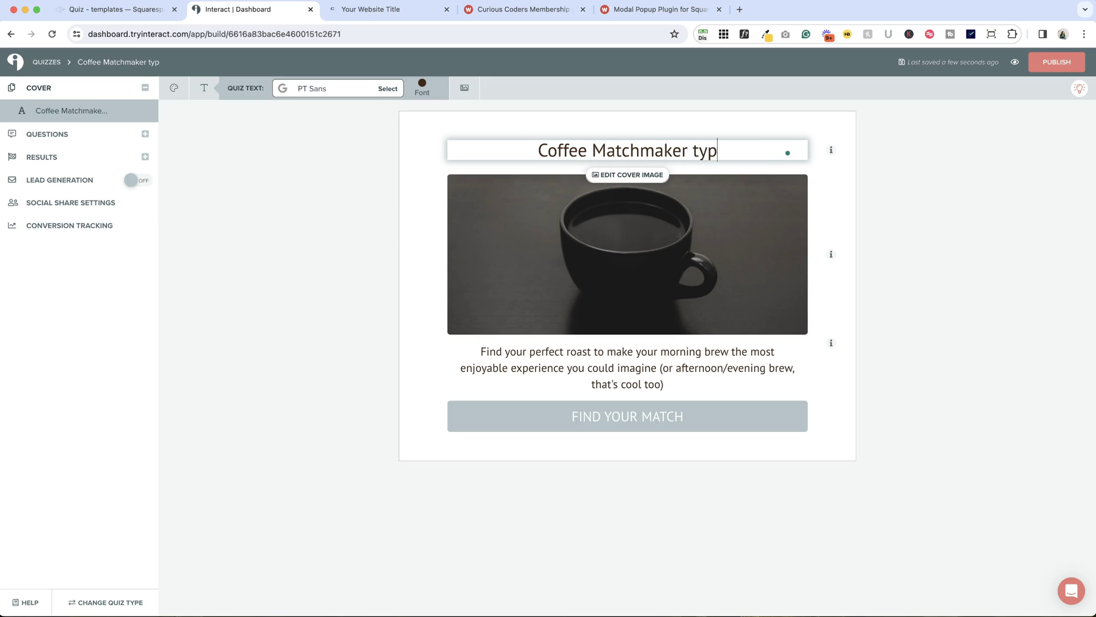
{"action": "type", "text": "e in here"}
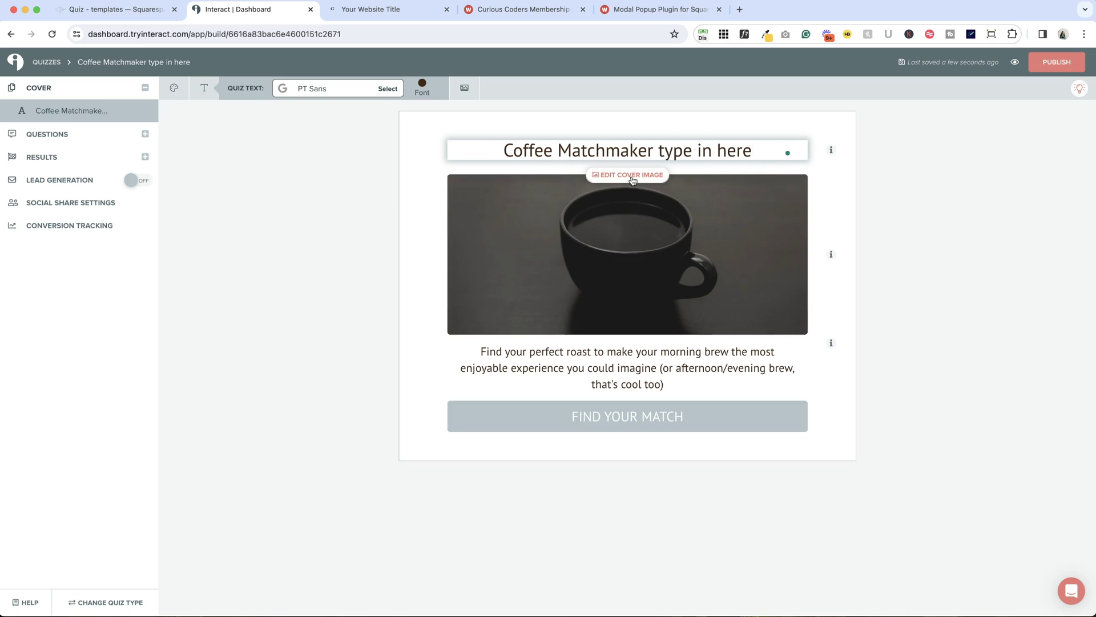
{"action": "left_click", "coordinate": [632, 177]}
Replace the dark-mug cover with a 'coffee' search photo of hands toasting latte cups, cropped and saved
{"action": "left_click", "coordinate": [632, 177]}
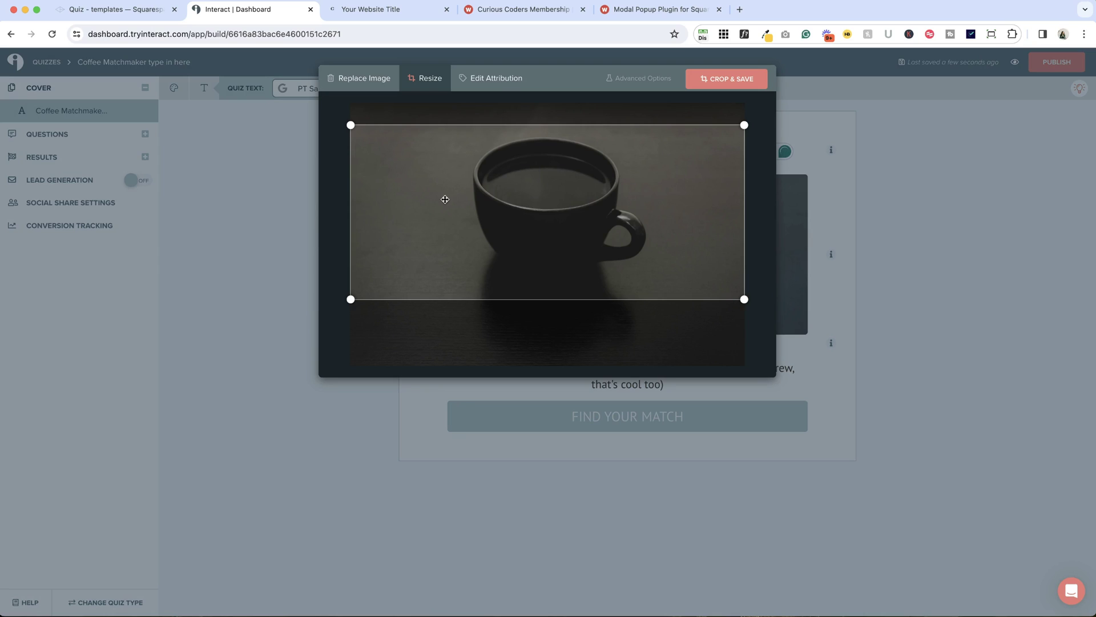
{"action": "left_click", "coordinate": [358, 79]}
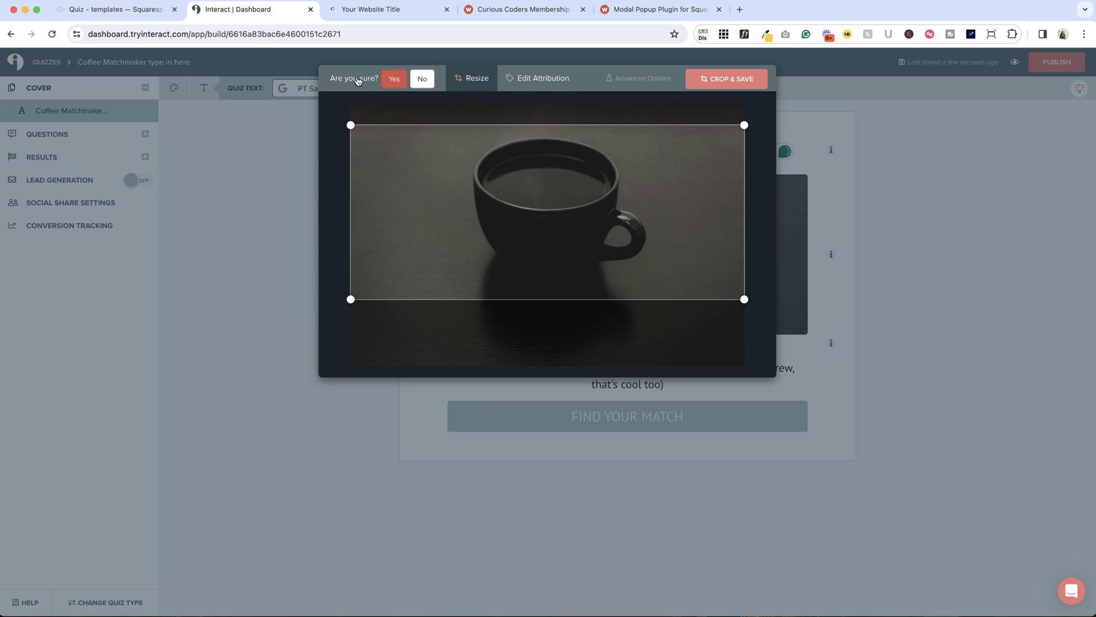
{"action": "left_click", "coordinate": [394, 80]}
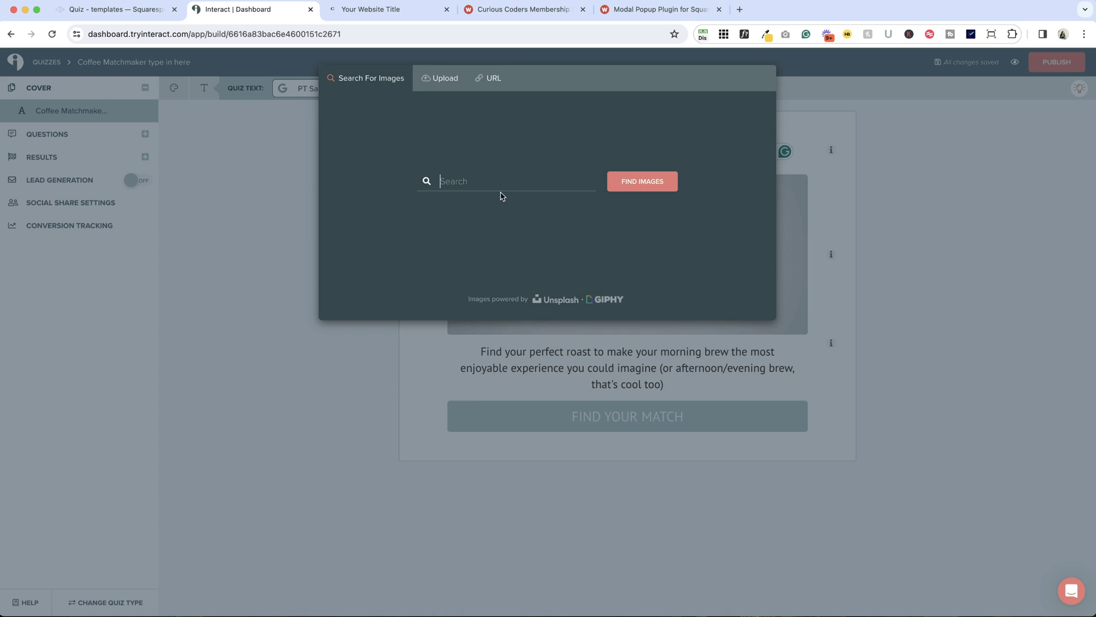
{"action": "type", "text": "cofe"}
{"action": "key", "text": "BackSpace"}
{"action": "type", "text": "fee"}
{"action": "left_click", "coordinate": [673, 188]}
{"action": "left_click", "coordinate": [495, 205]}
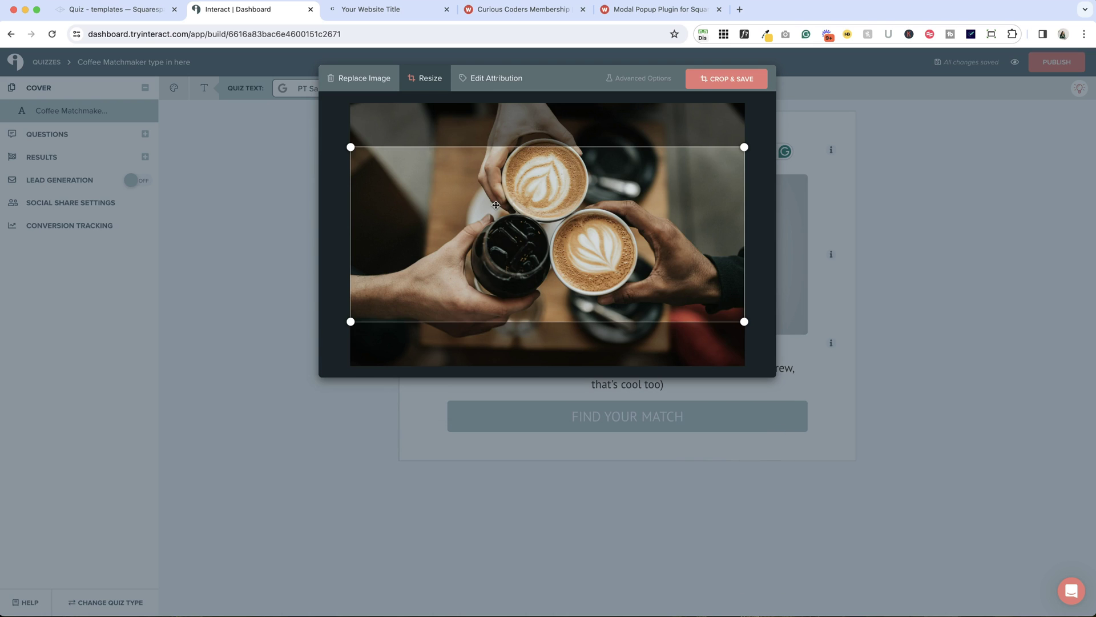
{"action": "left_click", "coordinate": [734, 80]}
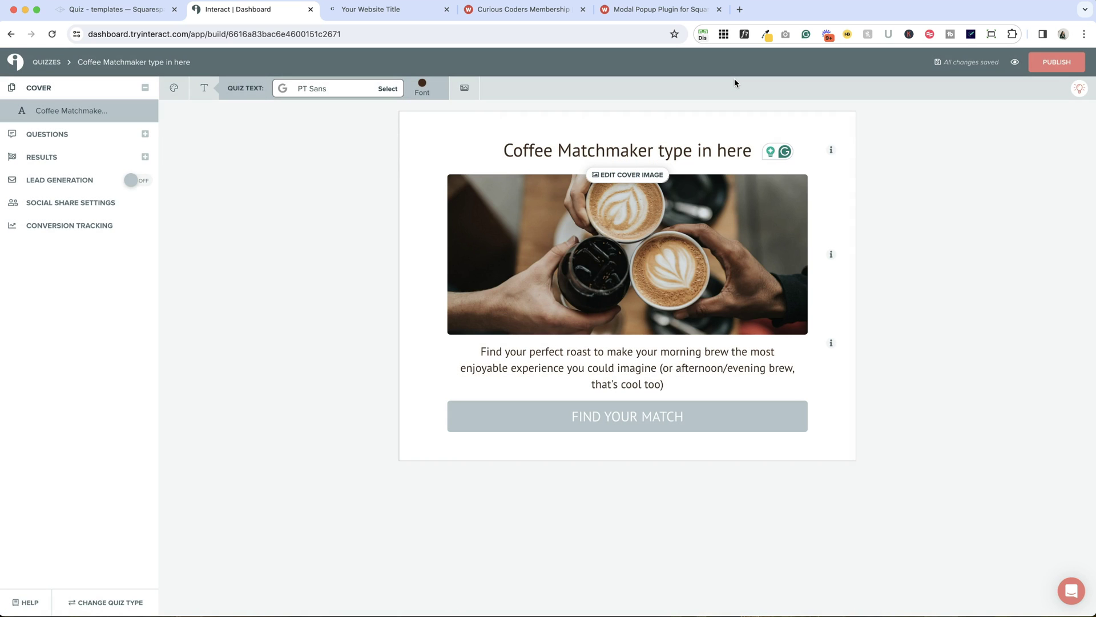
Inspect the cover's description text, the FIND YOUR MATCH button and the title's info tip
{"action": "left_click", "coordinate": [731, 352]}
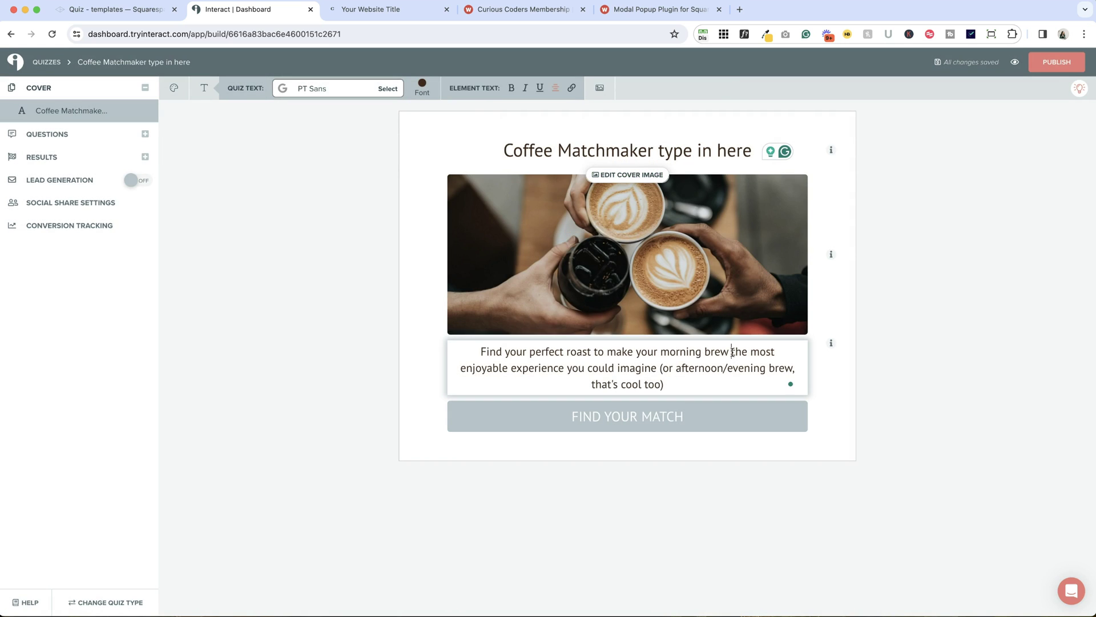
{"action": "left_click", "coordinate": [624, 422]}
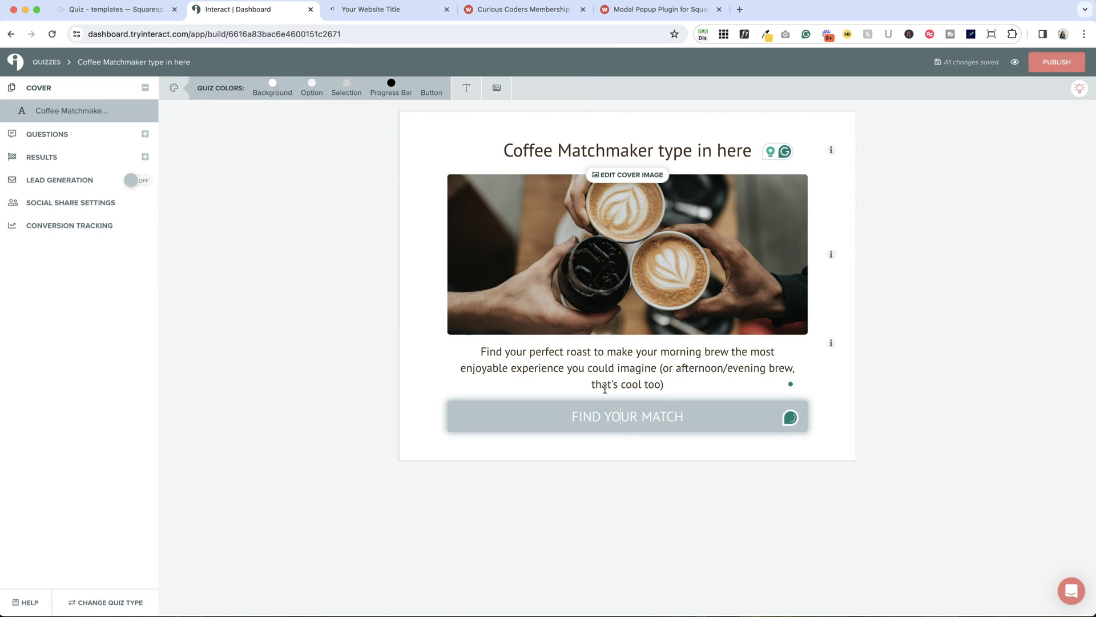
{"action": "left_click", "coordinate": [540, 354]}
{"action": "left_click", "coordinate": [604, 415]}
{"action": "mouse_move", "coordinate": [833, 151]}
Correct the first question title to 'Which tasting notes sound good to you?'
{"action": "left_click", "coordinate": [34, 135]}
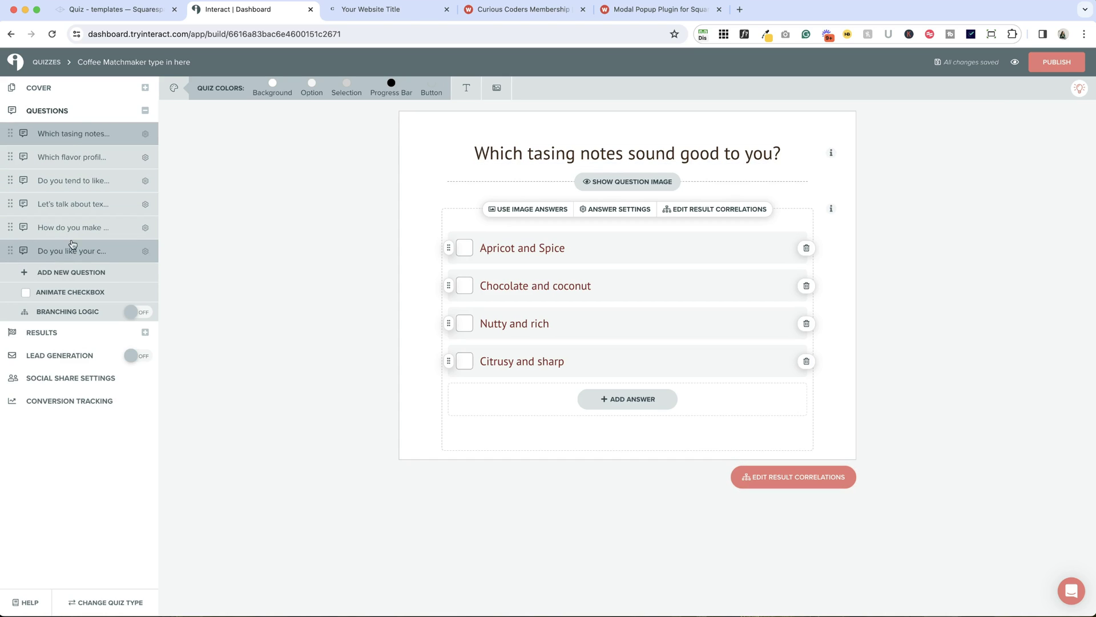
{"action": "left_click", "coordinate": [553, 153]}
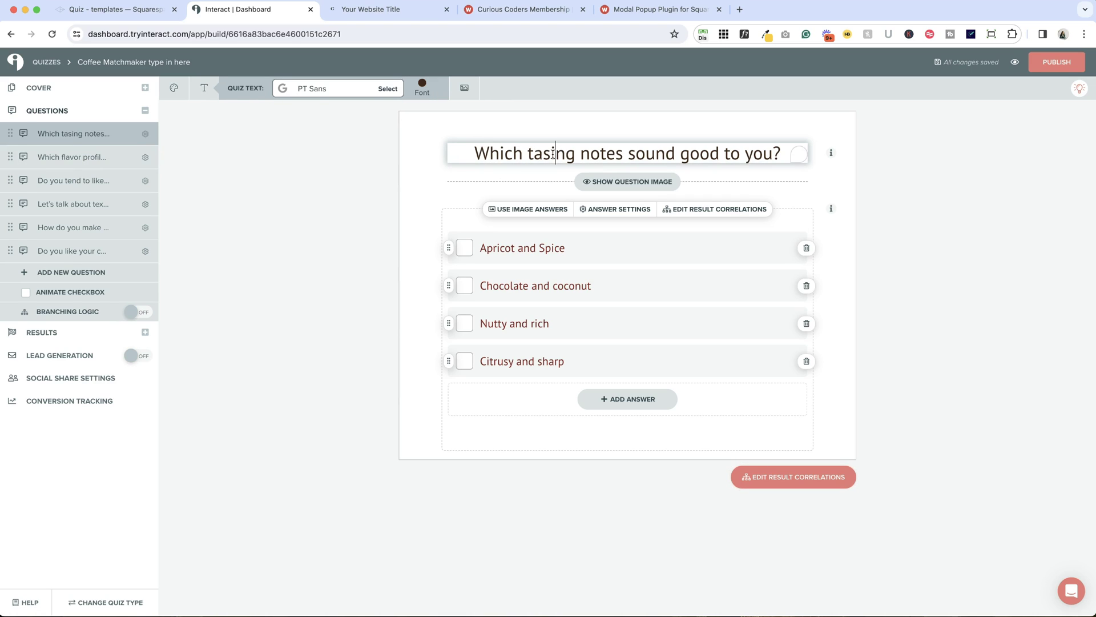
{"action": "type", "text": "t"}
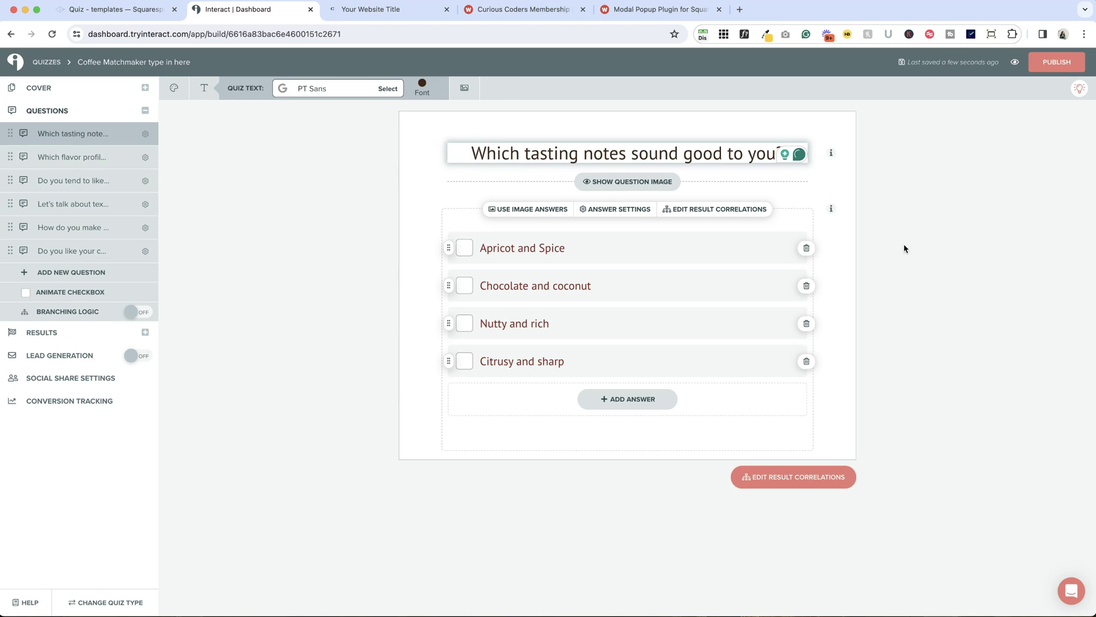
{"action": "left_click", "coordinate": [905, 248]}
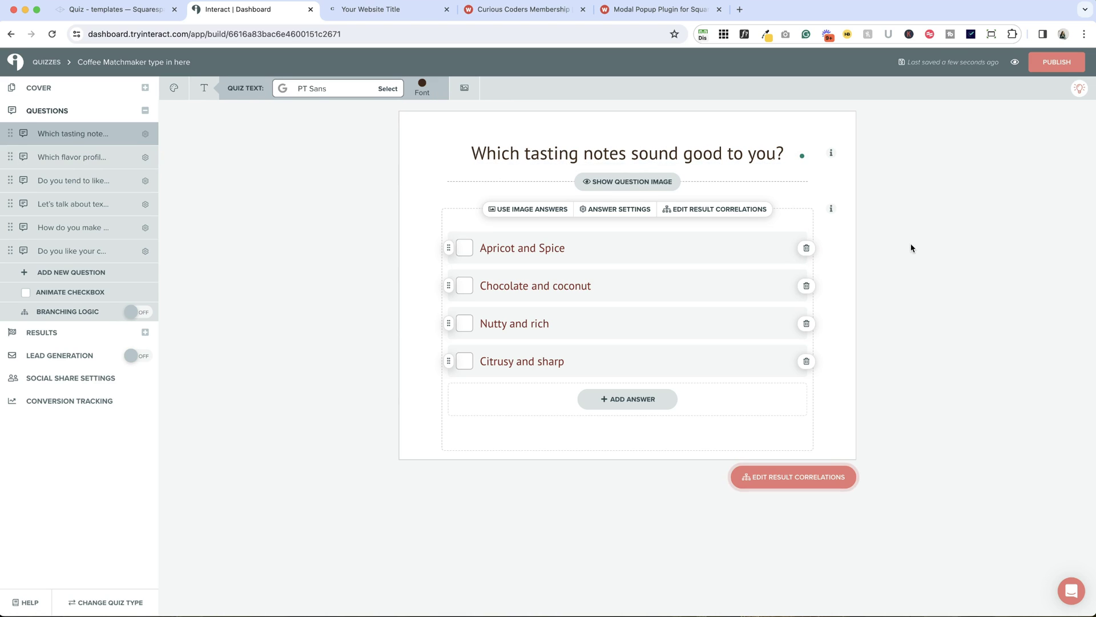
Try the question image, image answers and multiple-answer options, keeping text answers with single selection
{"action": "left_click", "coordinate": [638, 183]}
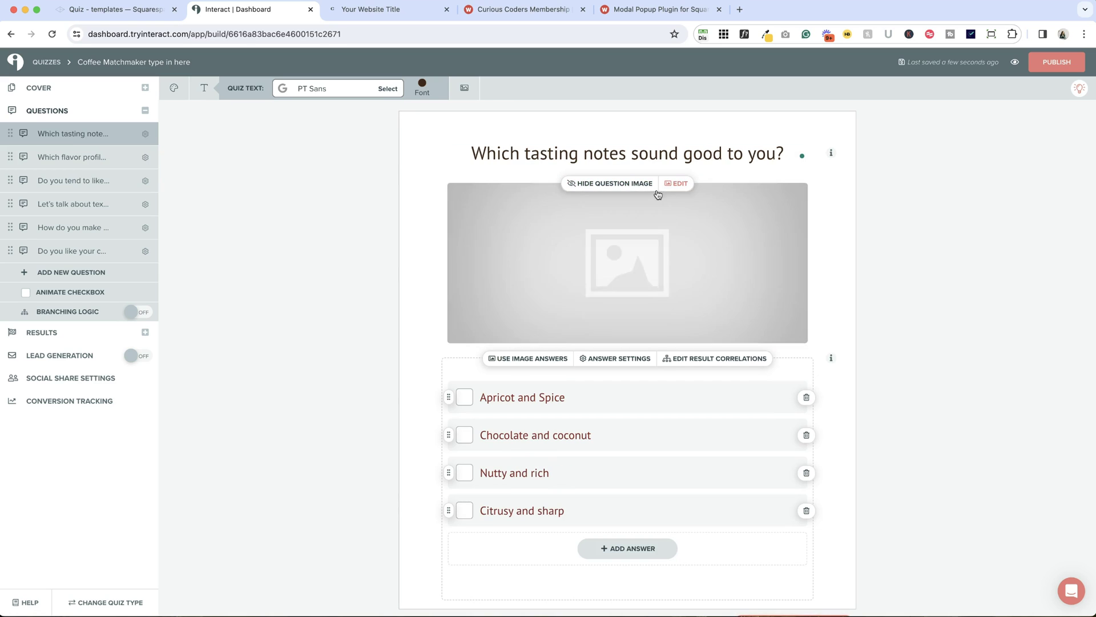
{"action": "left_click", "coordinate": [620, 185]}
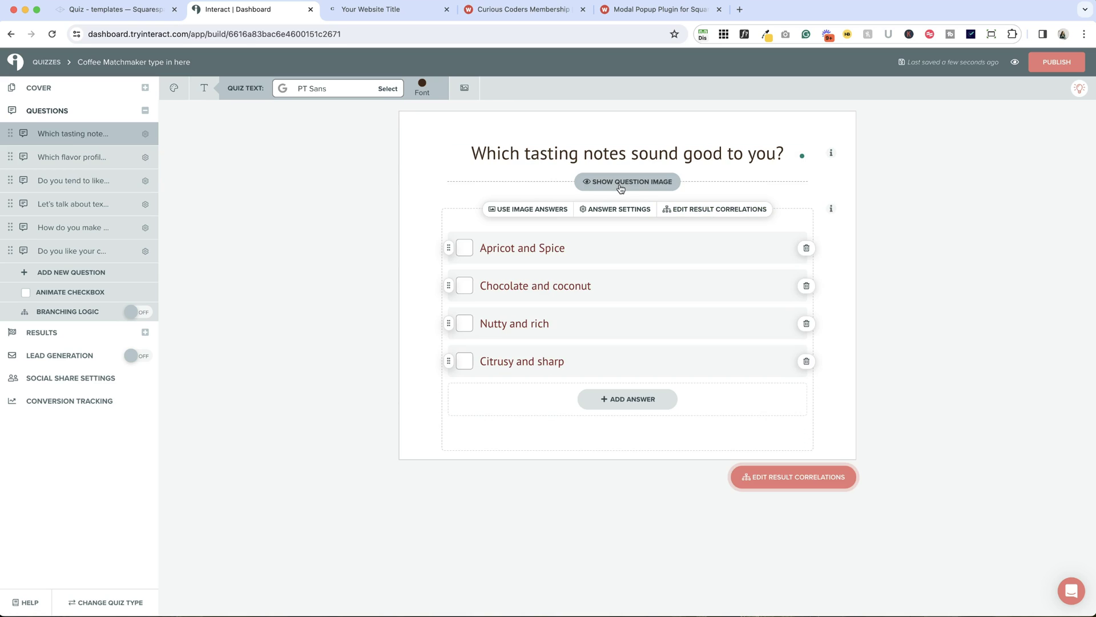
{"action": "left_click", "coordinate": [533, 209]}
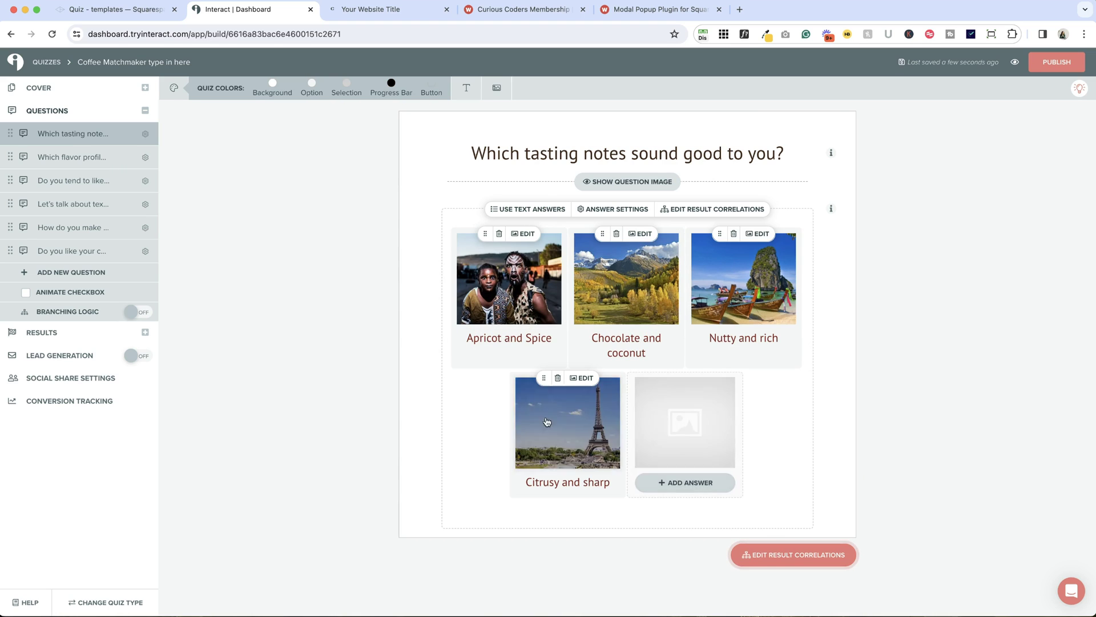
{"action": "left_click", "coordinate": [552, 211]}
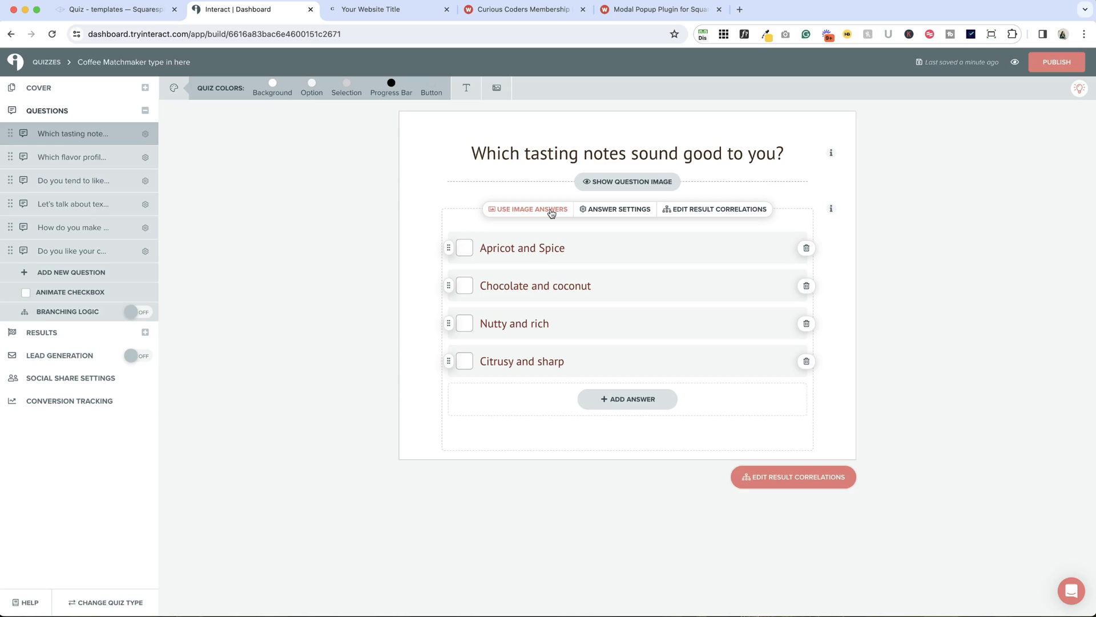
{"action": "left_click", "coordinate": [624, 211]}
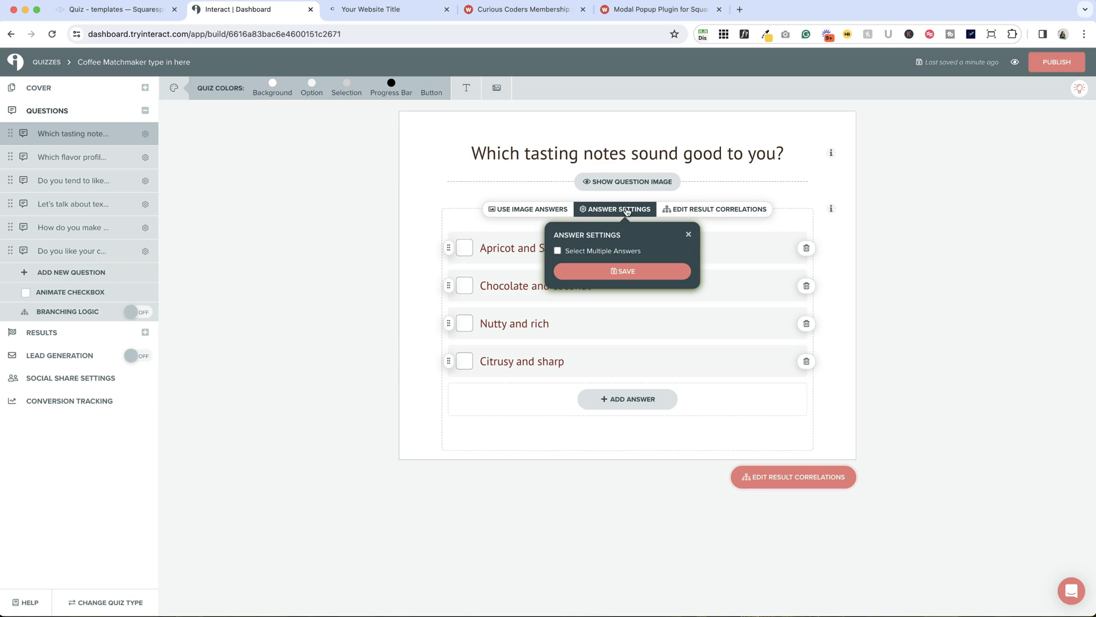
{"action": "left_click", "coordinate": [559, 252]}
{"action": "left_click", "coordinate": [558, 251]}
{"action": "left_click", "coordinate": [689, 236]}
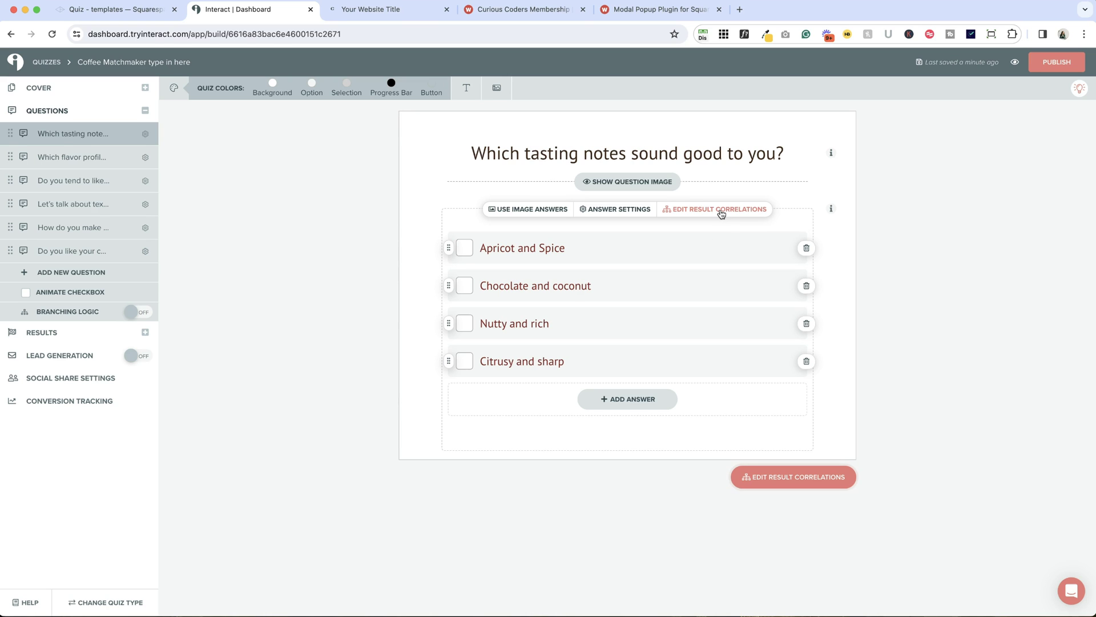
Review the Nutty and rich correlations, leaving it linked to Colombian Organic
{"action": "left_click", "coordinate": [720, 210]}
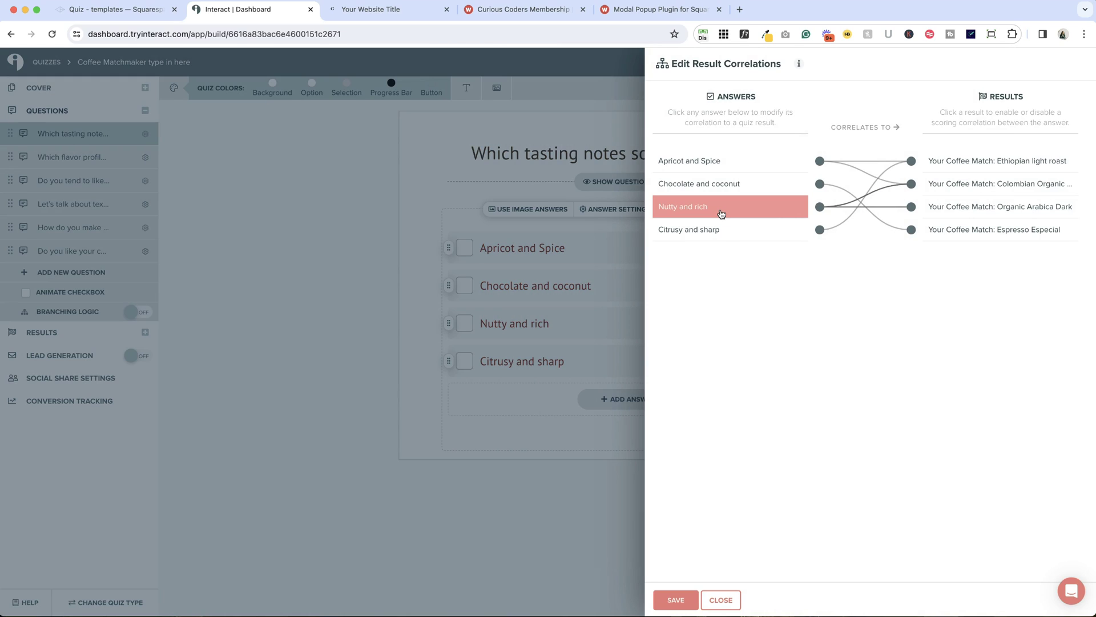
{"action": "left_click", "coordinate": [777, 210]}
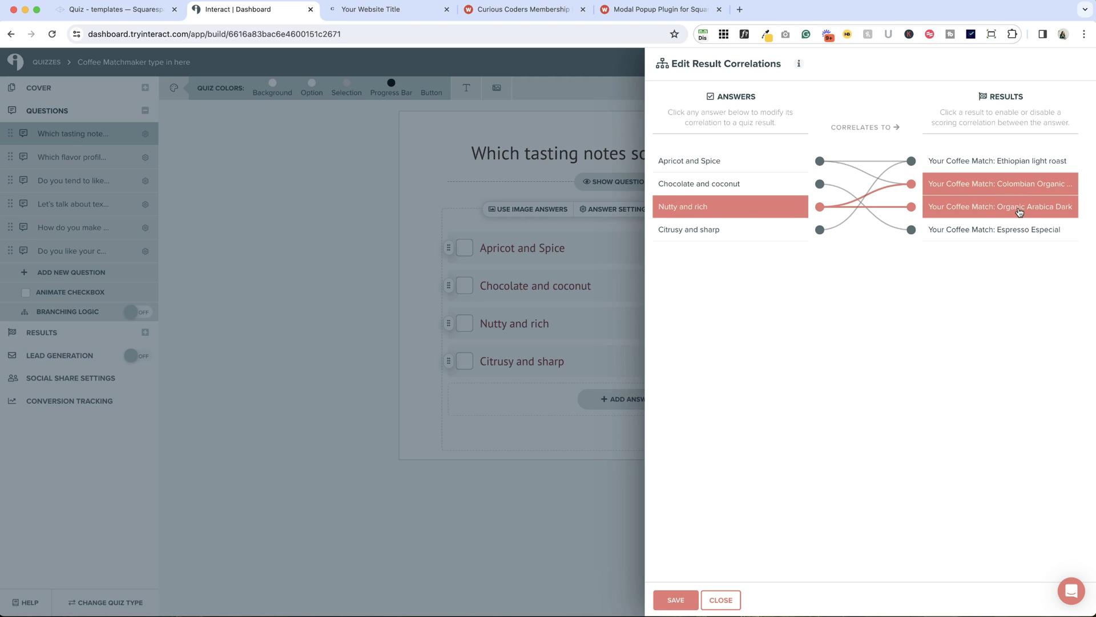
{"action": "left_click", "coordinate": [1014, 189]}
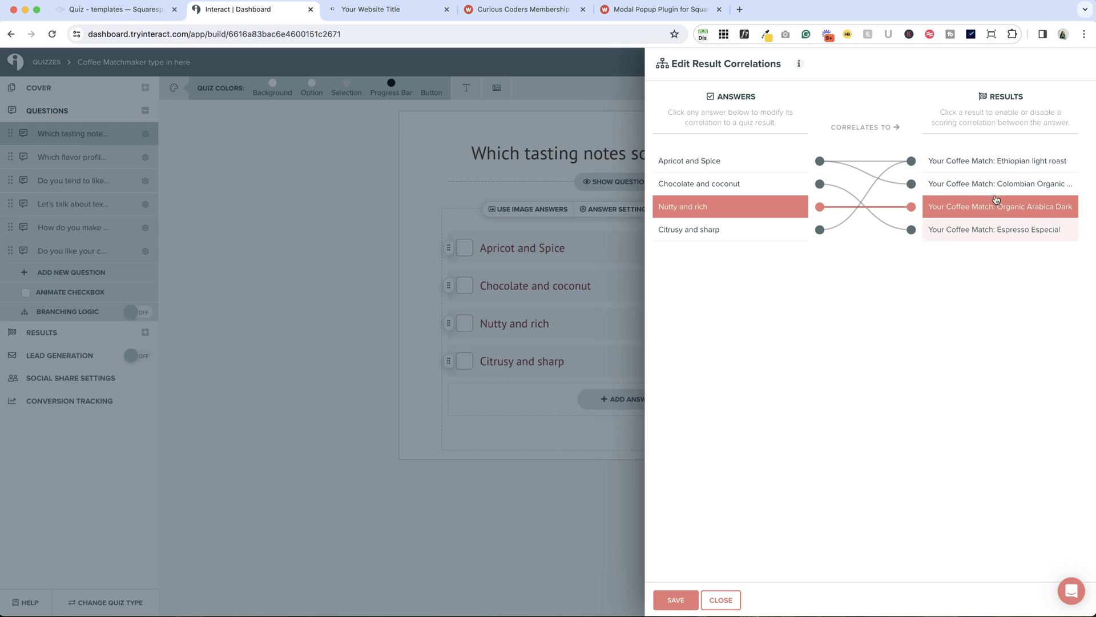
{"action": "left_click", "coordinate": [992, 160]}
{"action": "left_click", "coordinate": [991, 167]}
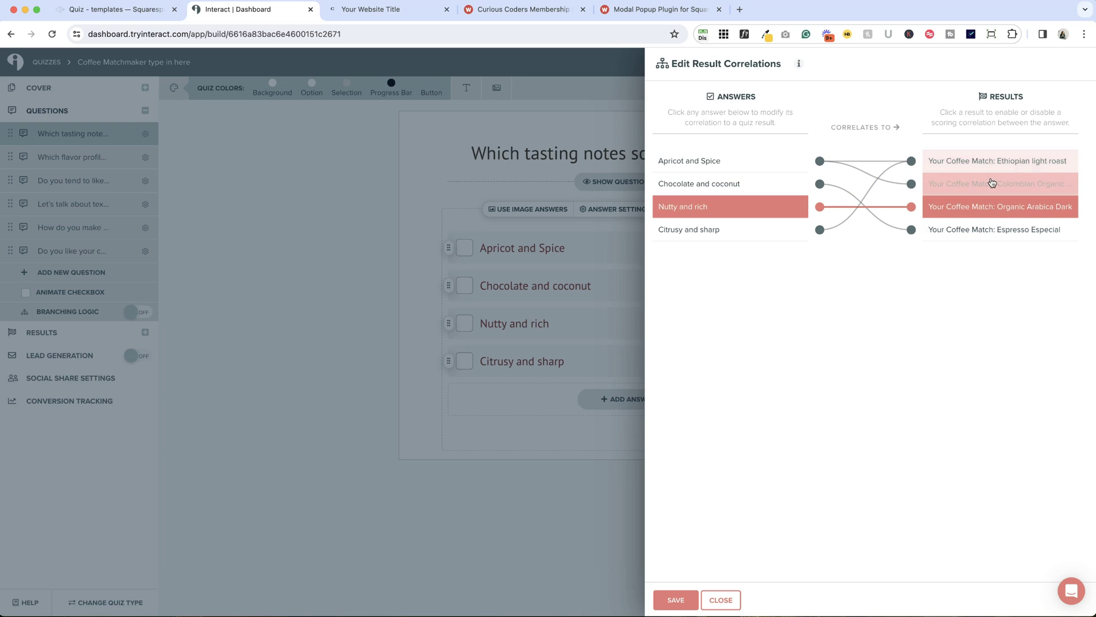
{"action": "left_click", "coordinate": [986, 185]}
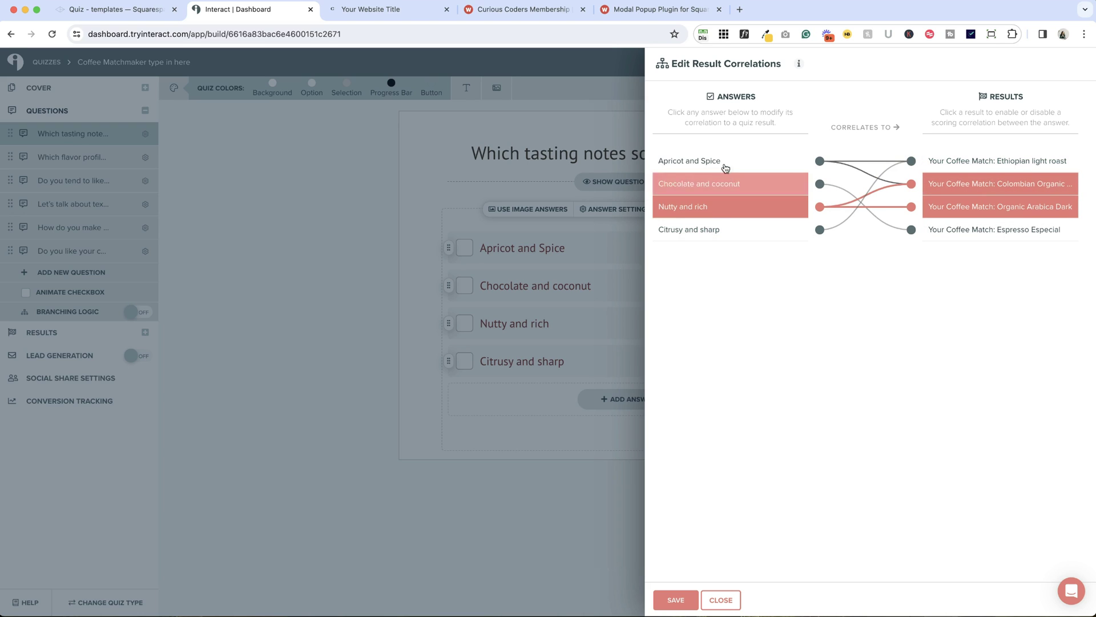
Match Citrusy and sharp only to Ethiopian light roast and save the correlations
{"action": "left_click", "coordinate": [791, 235]}
{"action": "left_click", "coordinate": [1003, 170]}
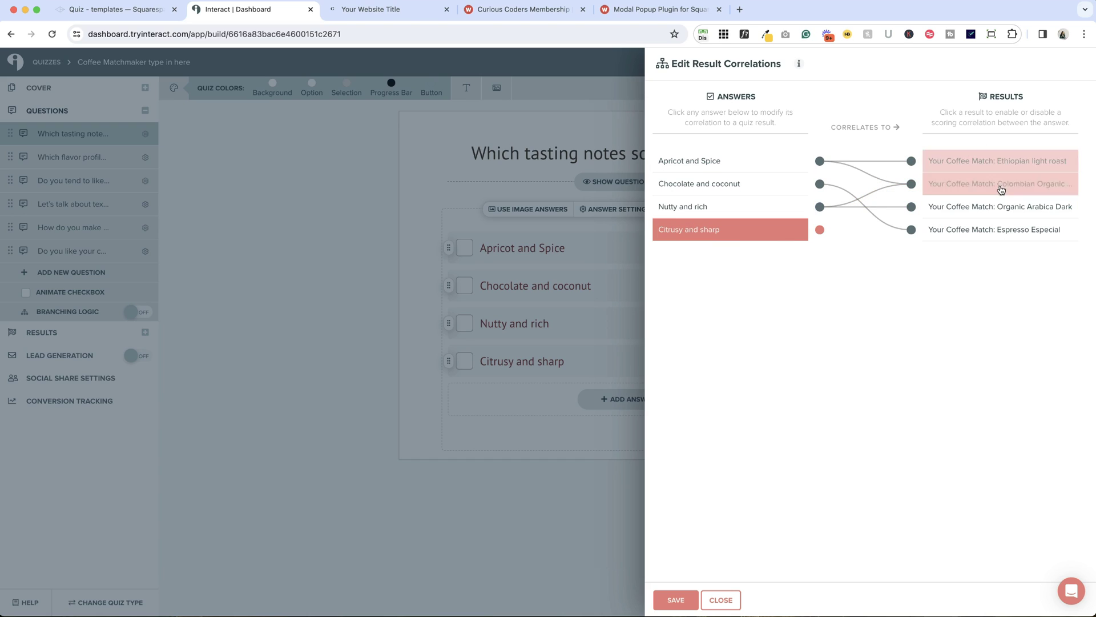
{"action": "left_click", "coordinate": [998, 184]}
{"action": "left_click", "coordinate": [999, 162]}
{"action": "left_click", "coordinate": [997, 181]}
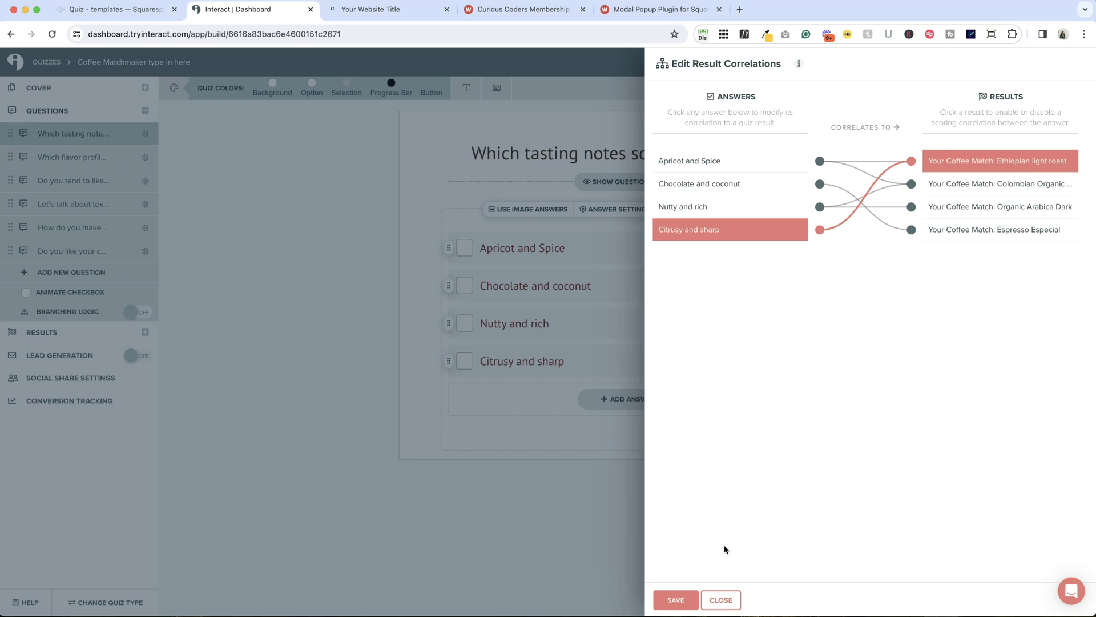
{"action": "left_click", "coordinate": [676, 600]}
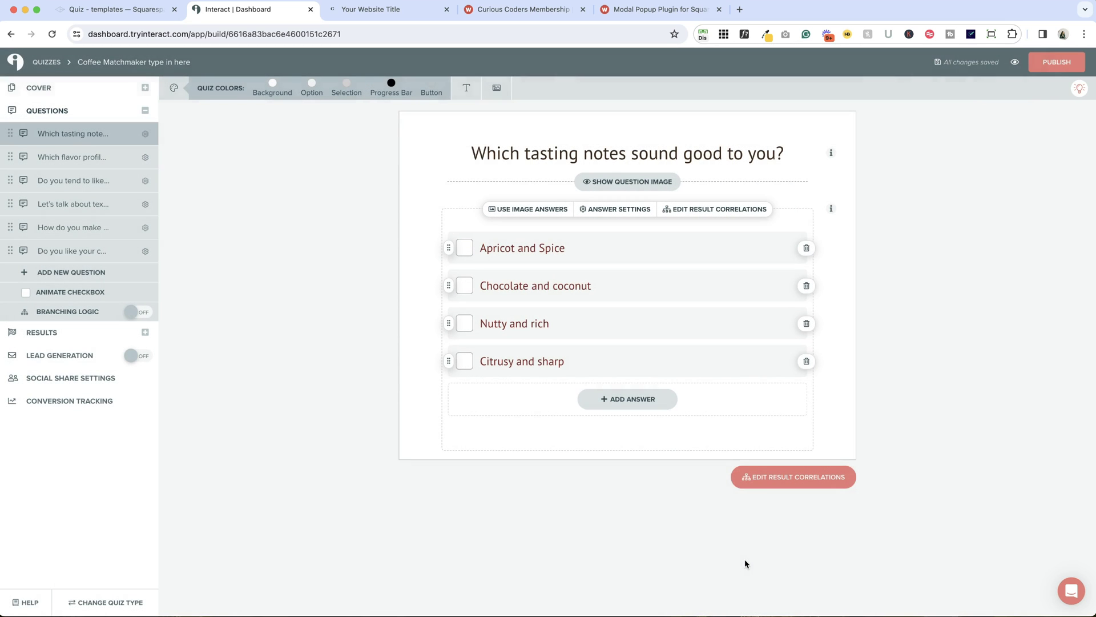
Open the flavor profiles question and cancel removing the sixth question
{"action": "left_click", "coordinate": [68, 158]}
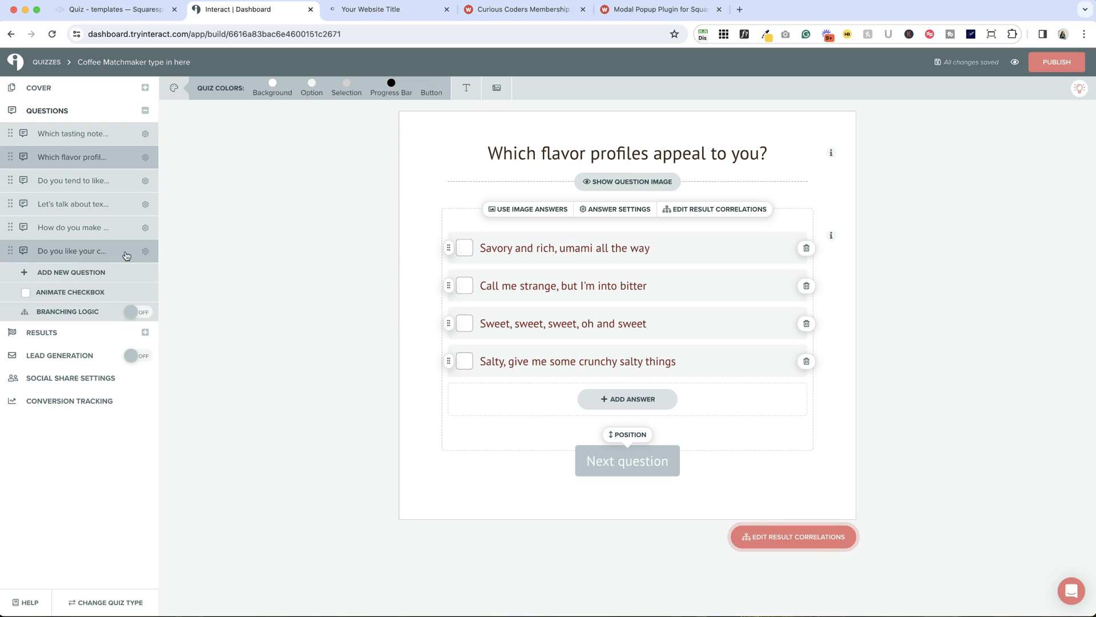
{"action": "left_click", "coordinate": [147, 252]}
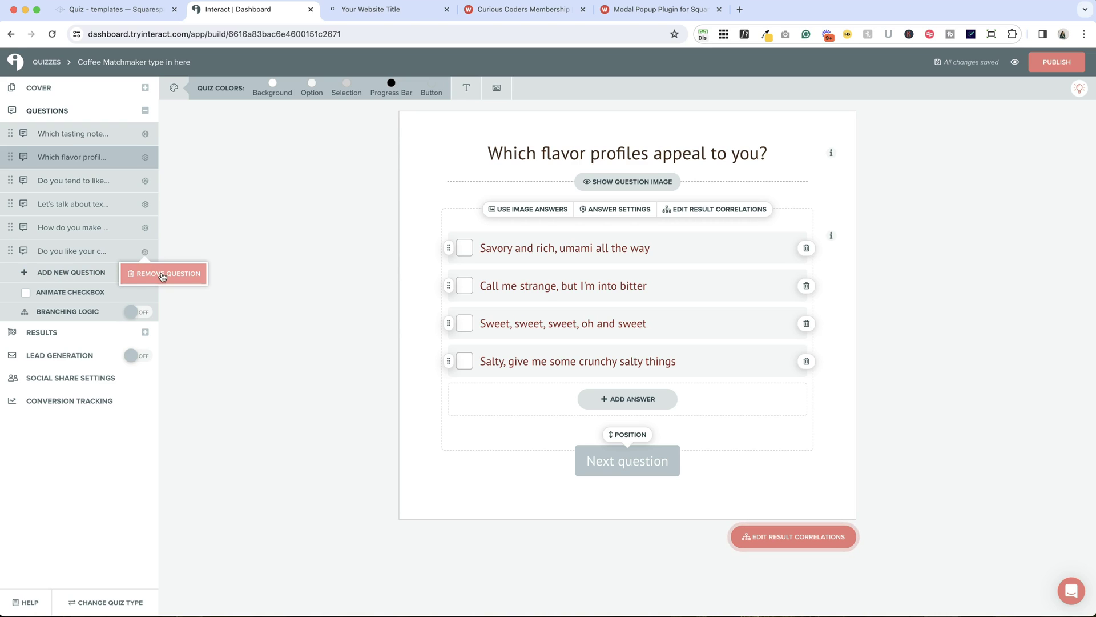
{"action": "left_click", "coordinate": [68, 305]}
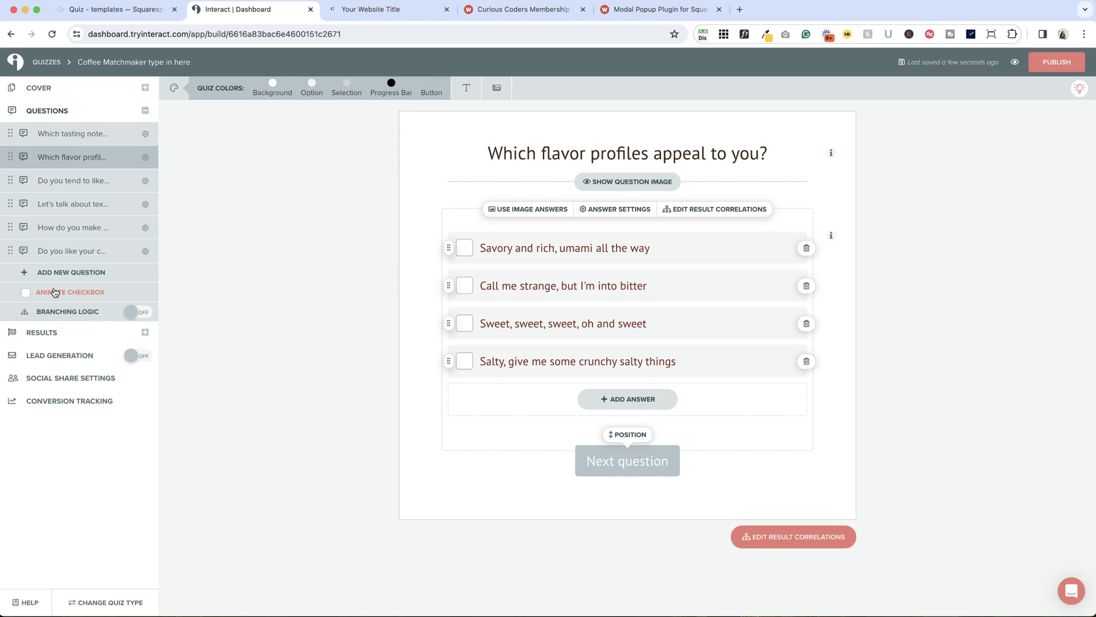
{"action": "left_click", "coordinate": [48, 339]}
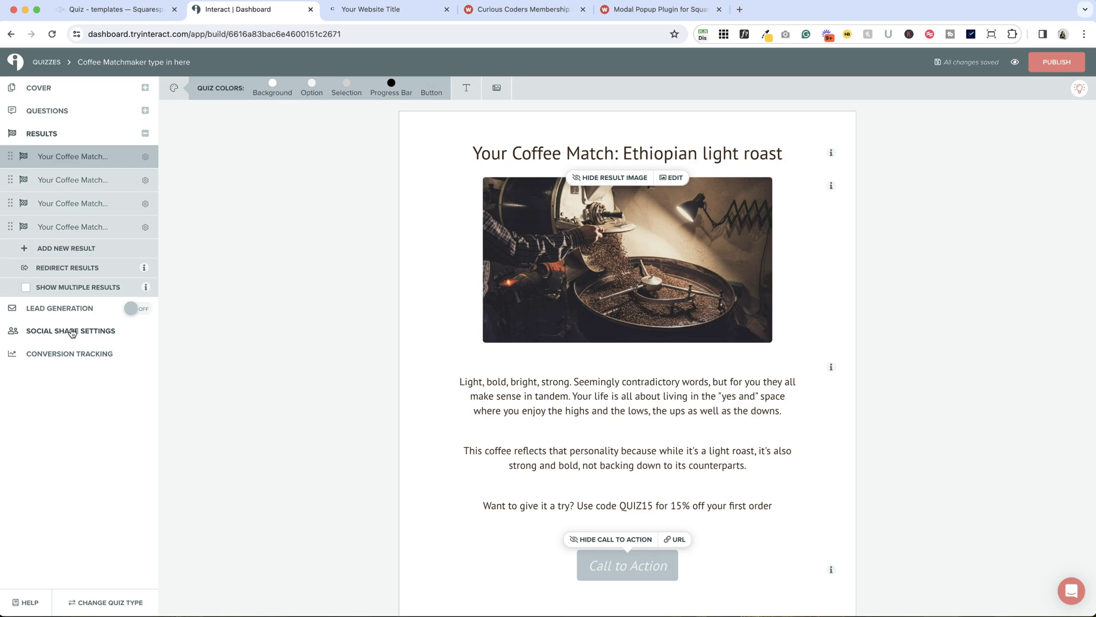
Page through the Ethiopian light roast, Colombian Organic, Organic Arabica Dark and Espresso Especial results
{"action": "left_click", "coordinate": [81, 162]}
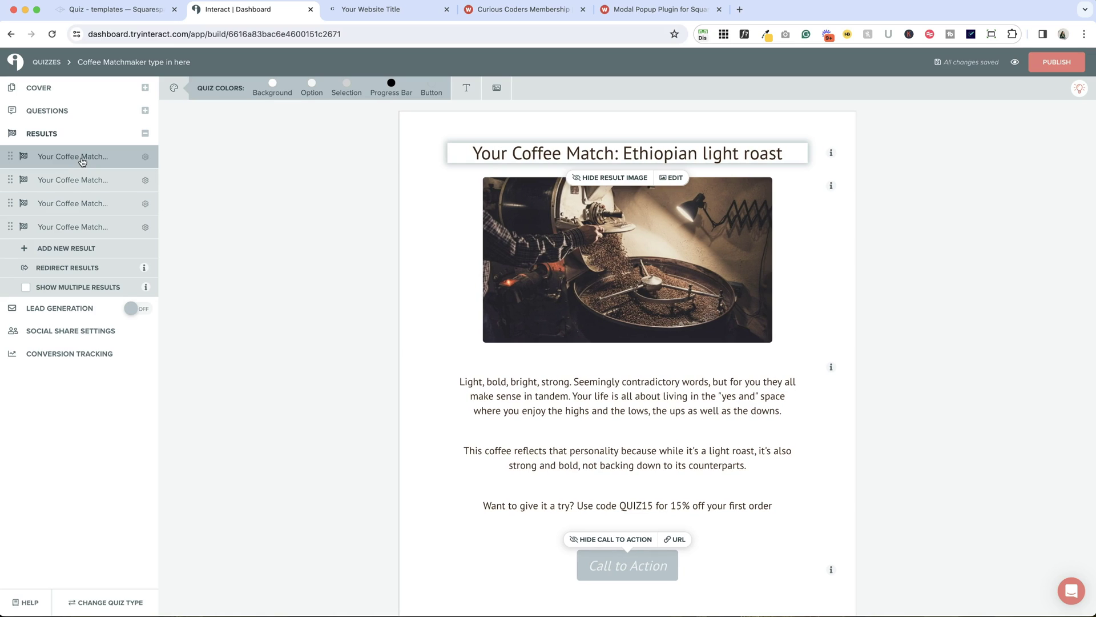
{"action": "left_click", "coordinate": [83, 189]}
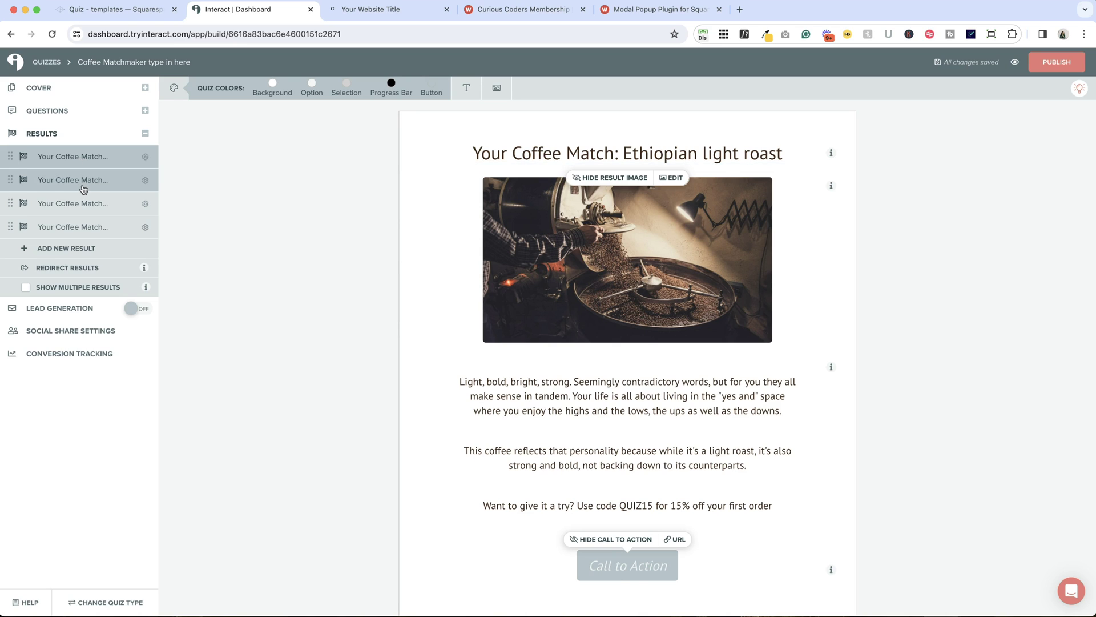
{"action": "left_click", "coordinate": [85, 208]}
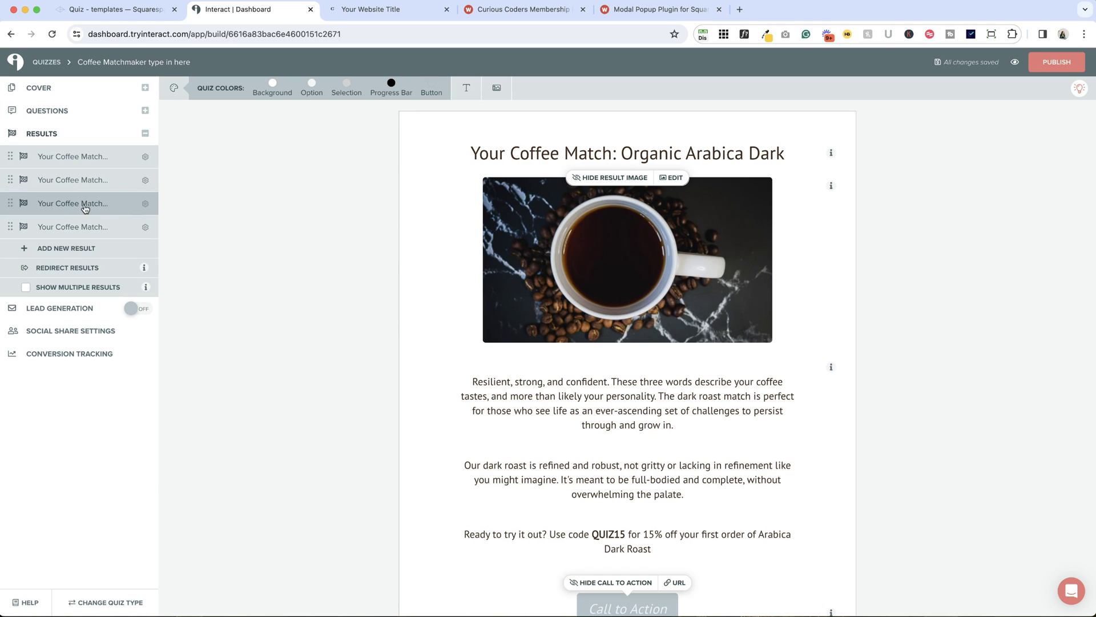
{"action": "left_click", "coordinate": [111, 227]}
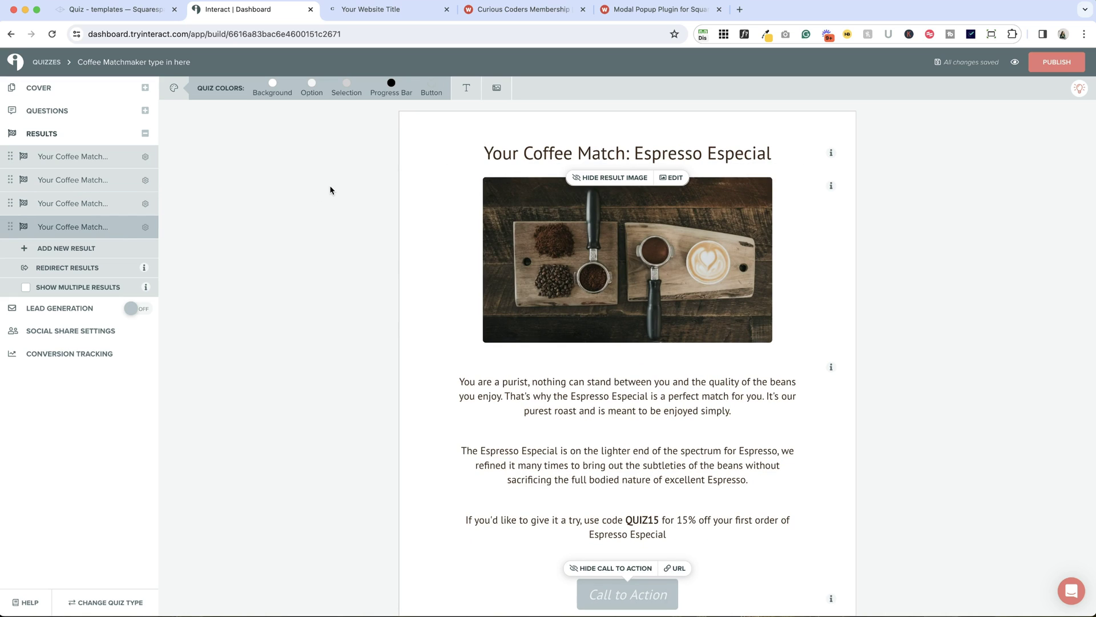
Review the Espresso Especial result title and its QUIZ15 discount offer
{"action": "scroll", "coordinate": [592, 286], "scroll_direction": "down", "scroll_amount": 3}
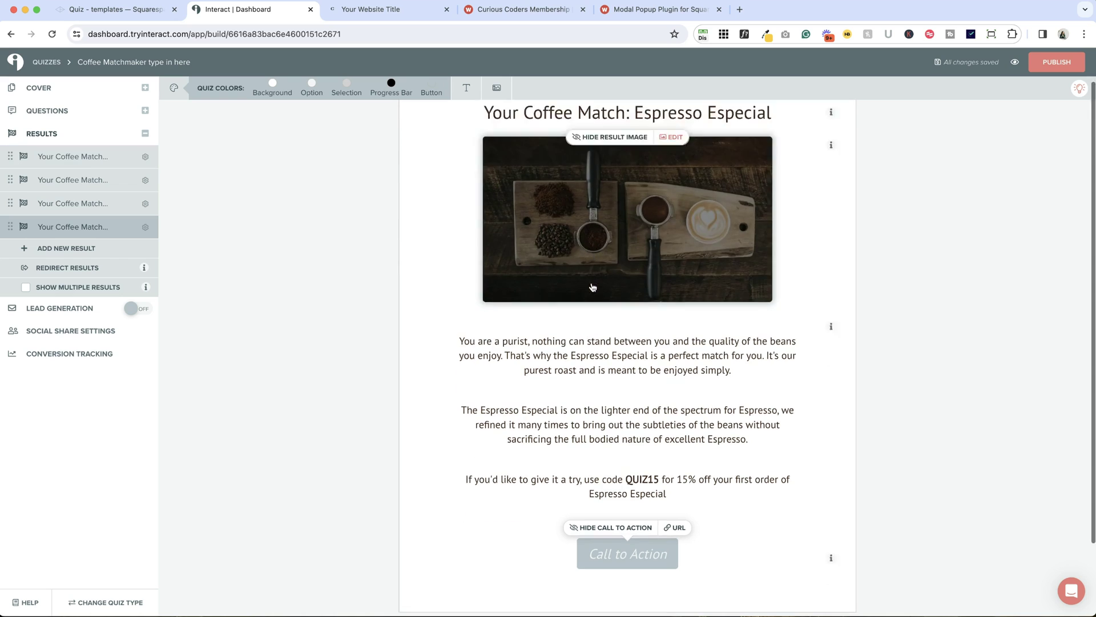
{"action": "scroll", "coordinate": [591, 287], "scroll_direction": "up", "scroll_amount": 3}
{"action": "left_click", "coordinate": [548, 152]}
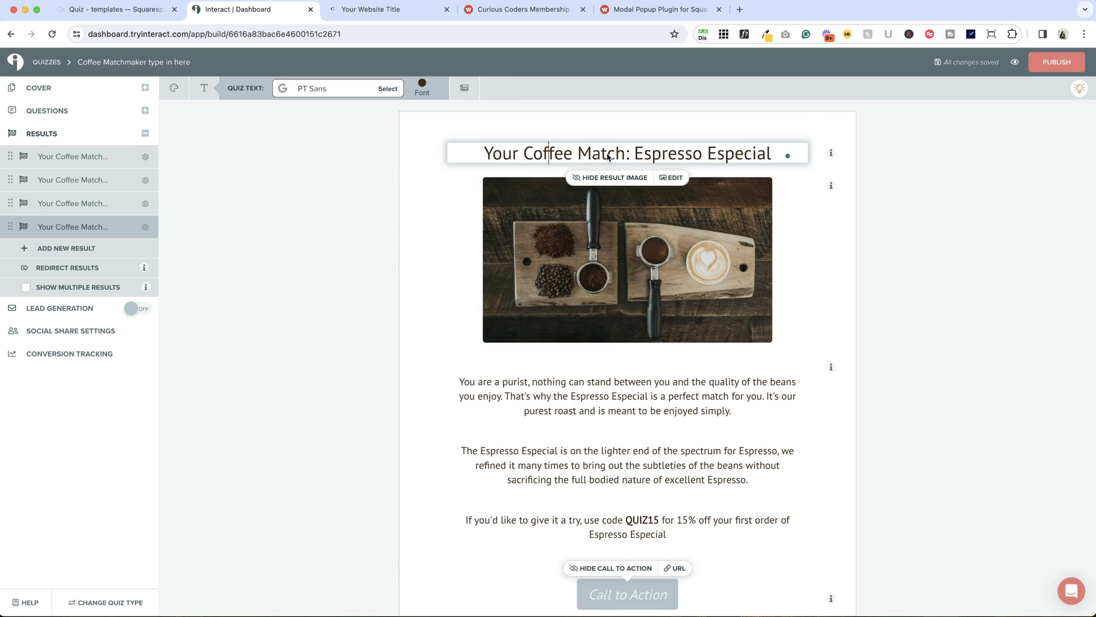
{"action": "scroll", "coordinate": [618, 259], "scroll_direction": "down", "scroll_amount": 3}
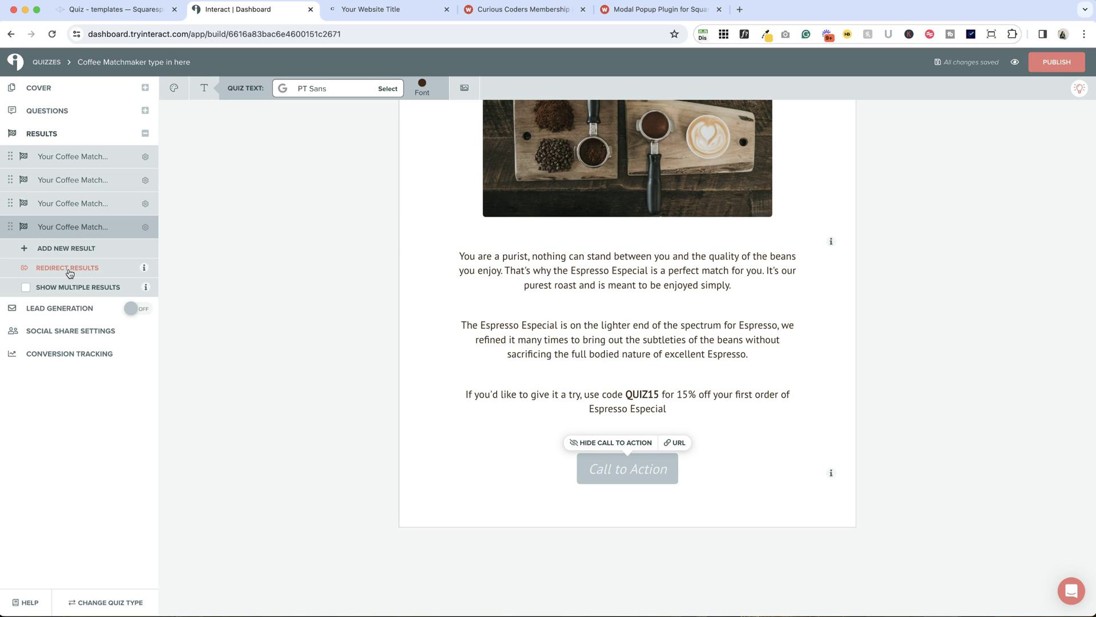
{"action": "left_click", "coordinate": [69, 273]}
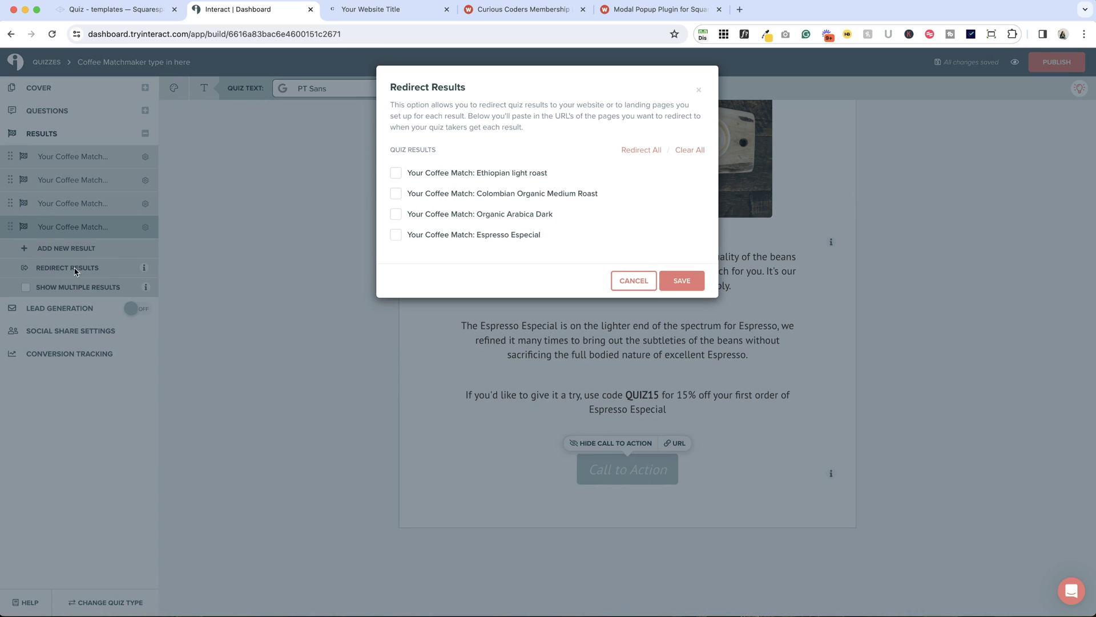
{"action": "left_click", "coordinate": [400, 175]}
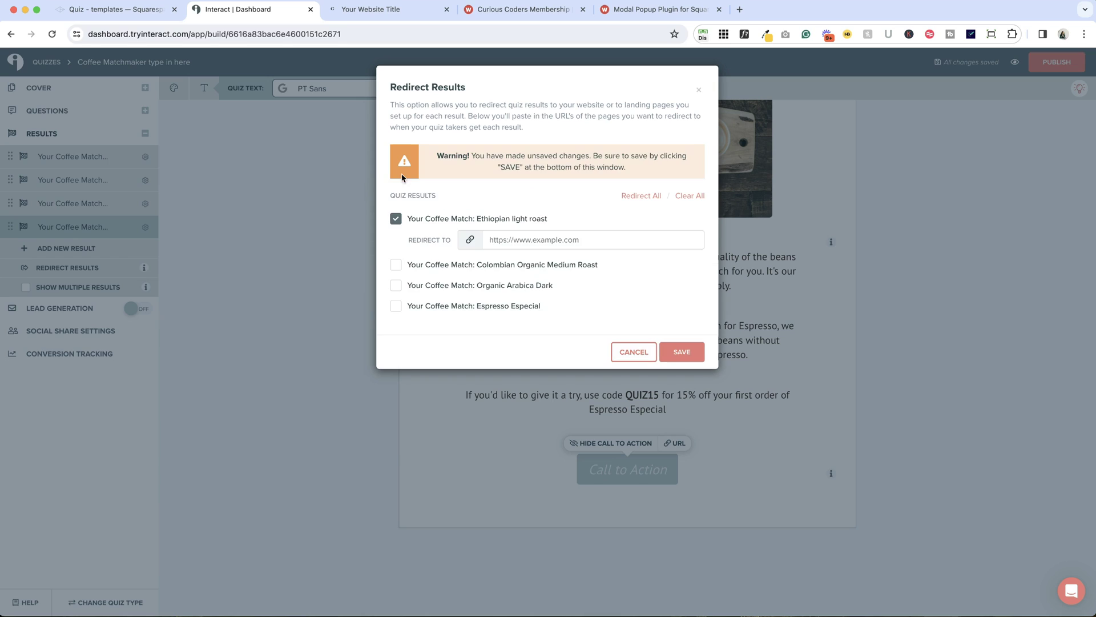
{"action": "left_click", "coordinate": [485, 239]}
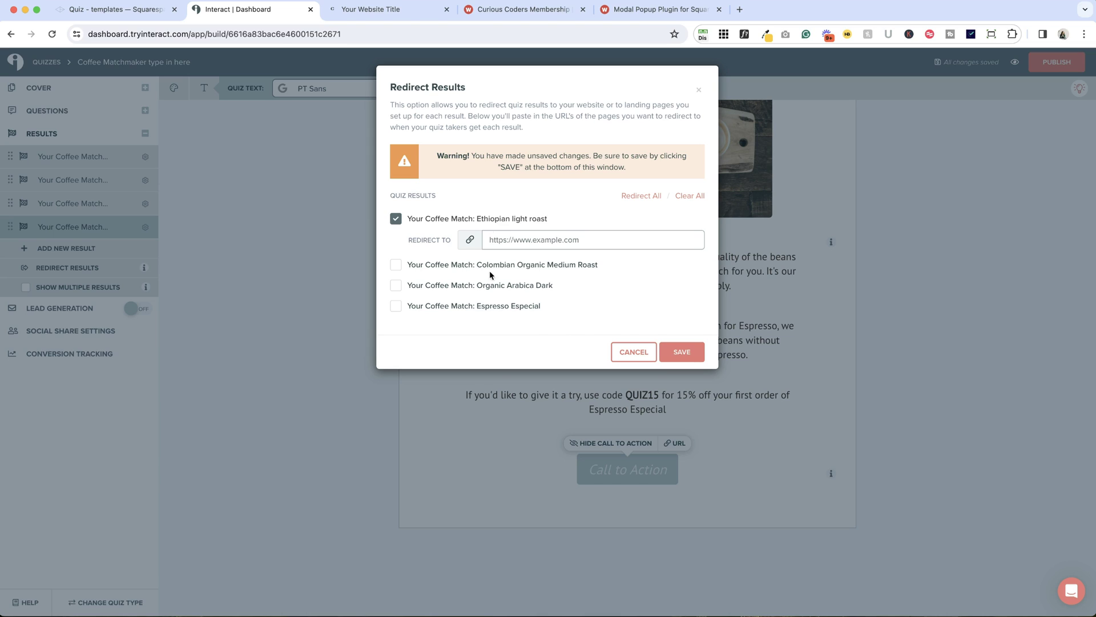
{"action": "left_click", "coordinate": [632, 352]}
{"action": "left_click", "coordinate": [217, 301]}
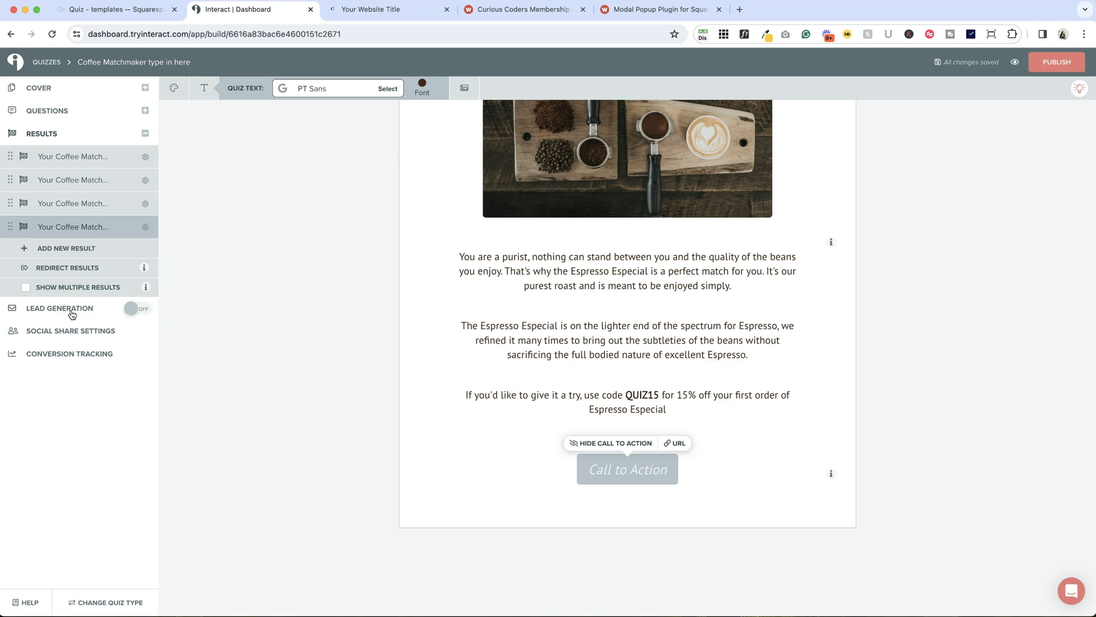
{"action": "left_click", "coordinate": [144, 312]}
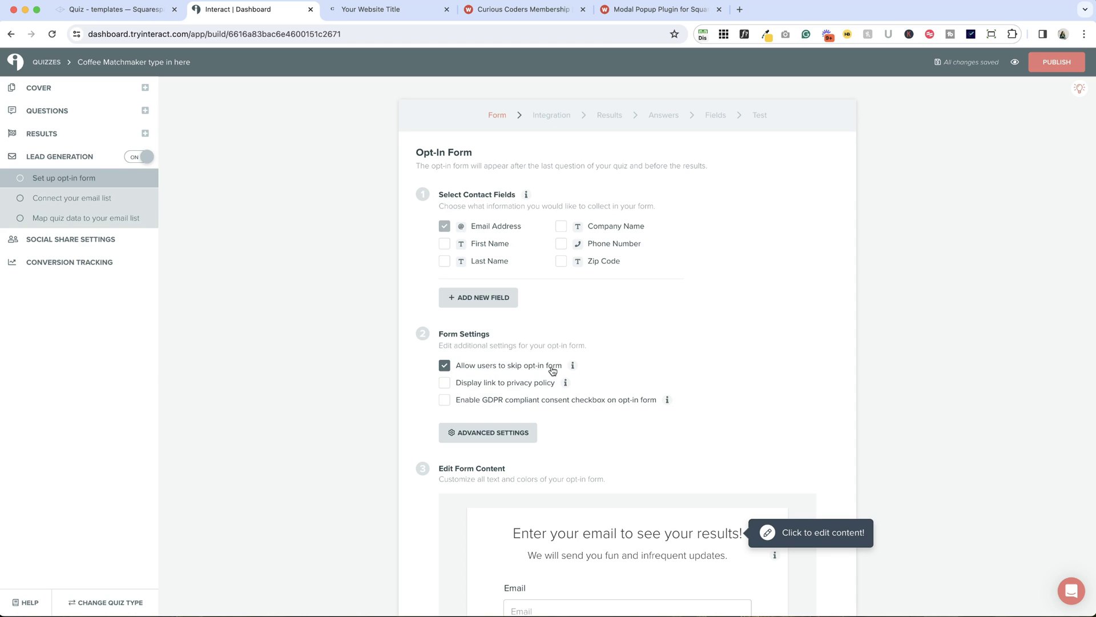
Keep lead generation on with the default email opt-in form and save it
{"action": "mouse_move", "coordinate": [576, 368]}
{"action": "scroll", "coordinate": [544, 370], "scroll_direction": "down", "scroll_amount": 5}
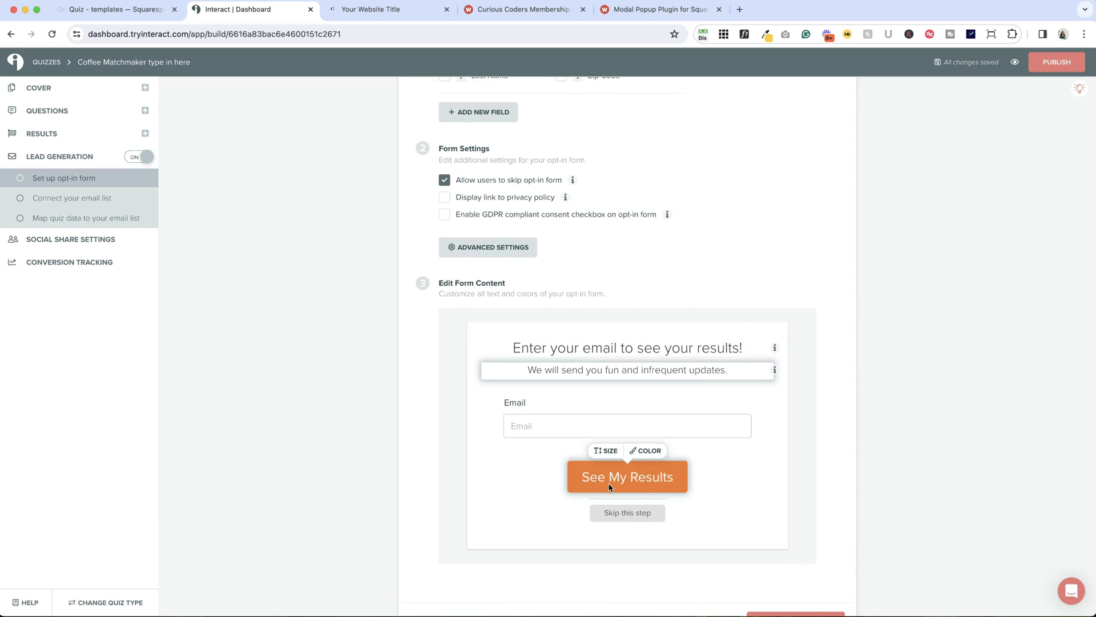
{"action": "scroll", "coordinate": [602, 451], "scroll_direction": "down", "scroll_amount": 2}
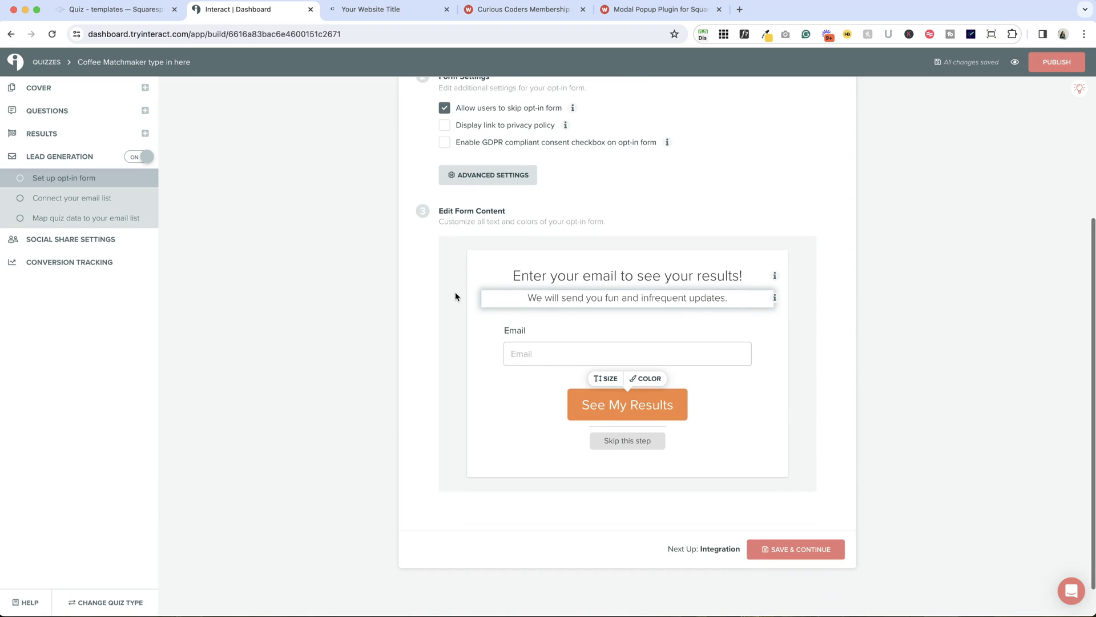
{"action": "scroll", "coordinate": [548, 342], "scroll_direction": "up", "scroll_amount": 2}
{"action": "scroll", "coordinate": [646, 394], "scroll_direction": "down", "scroll_amount": 3}
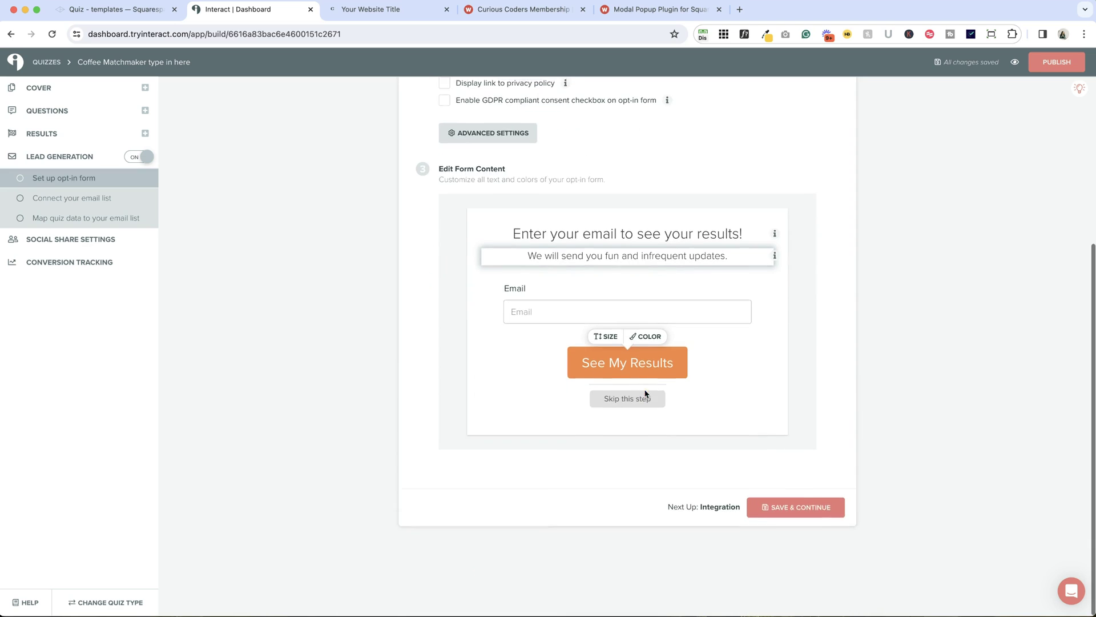
{"action": "left_click", "coordinate": [815, 511]}
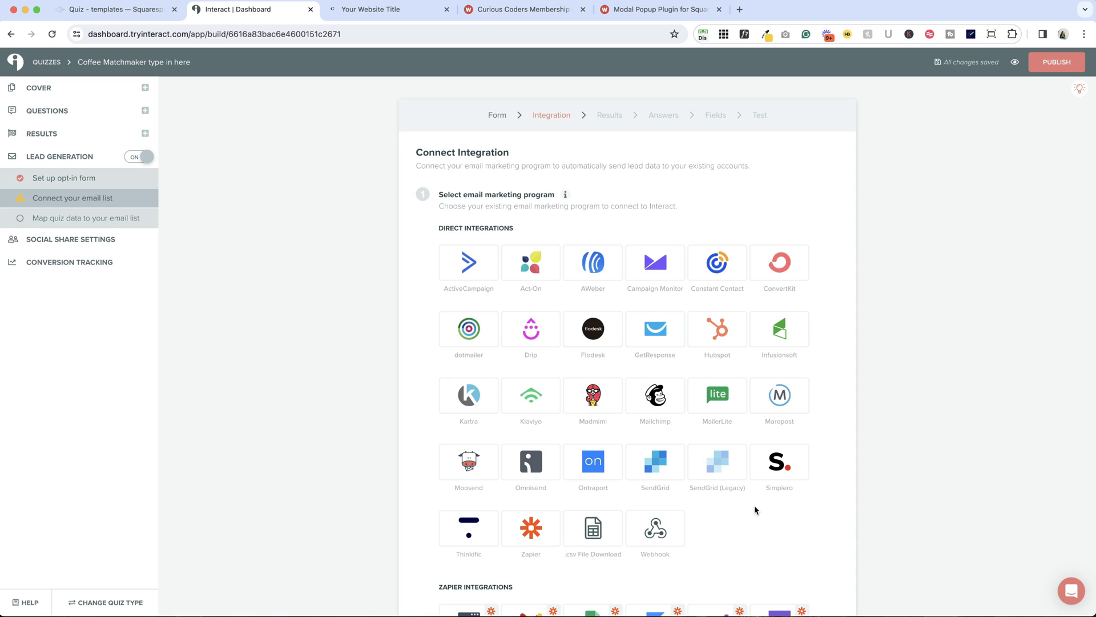
Connect the quiz's lead data to the .csv File Download integration
{"action": "scroll", "coordinate": [754, 506], "scroll_direction": "down", "scroll_amount": 3}
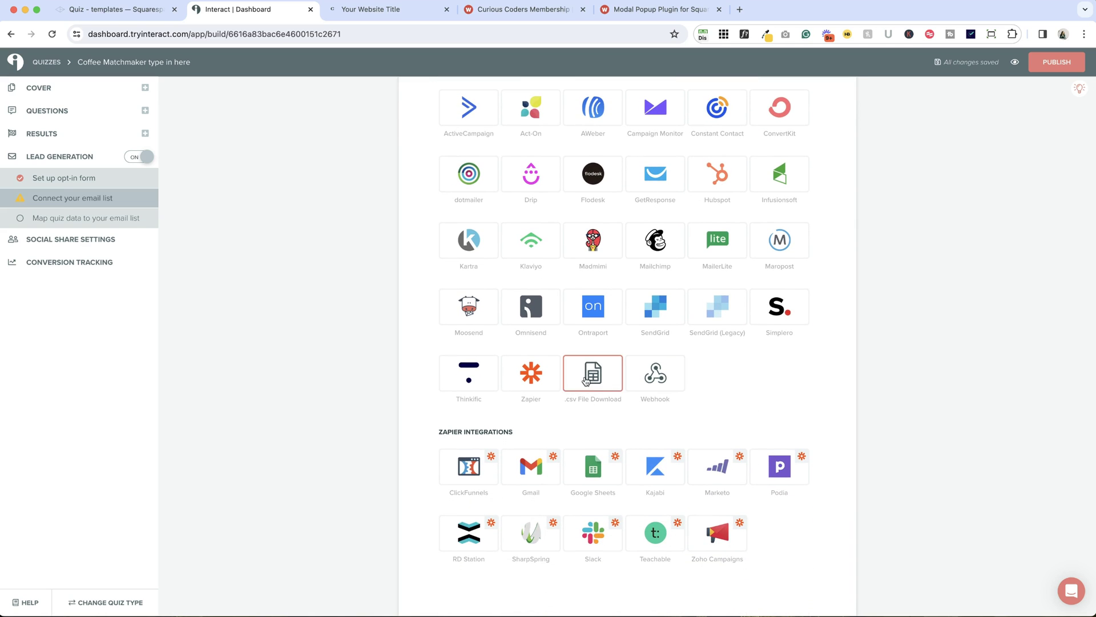
{"action": "left_click", "coordinate": [592, 371]}
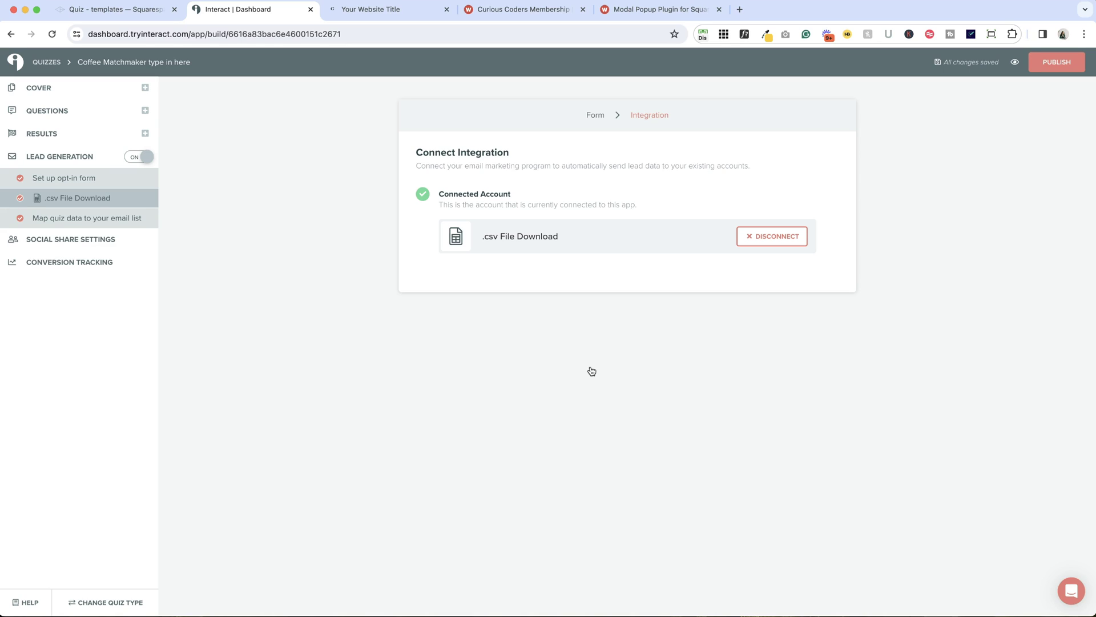
{"action": "left_click", "coordinate": [264, 244]}
Hide the social share buttons on the quiz results
{"action": "scroll", "coordinate": [649, 410], "scroll_direction": "down", "scroll_amount": 3}
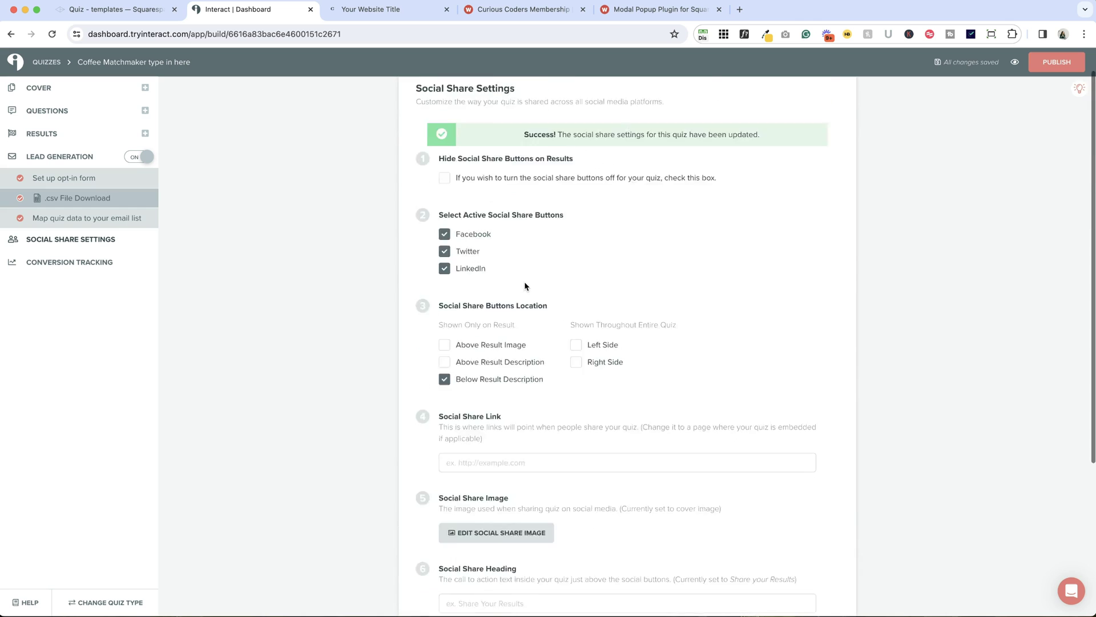
{"action": "left_click", "coordinate": [444, 211]}
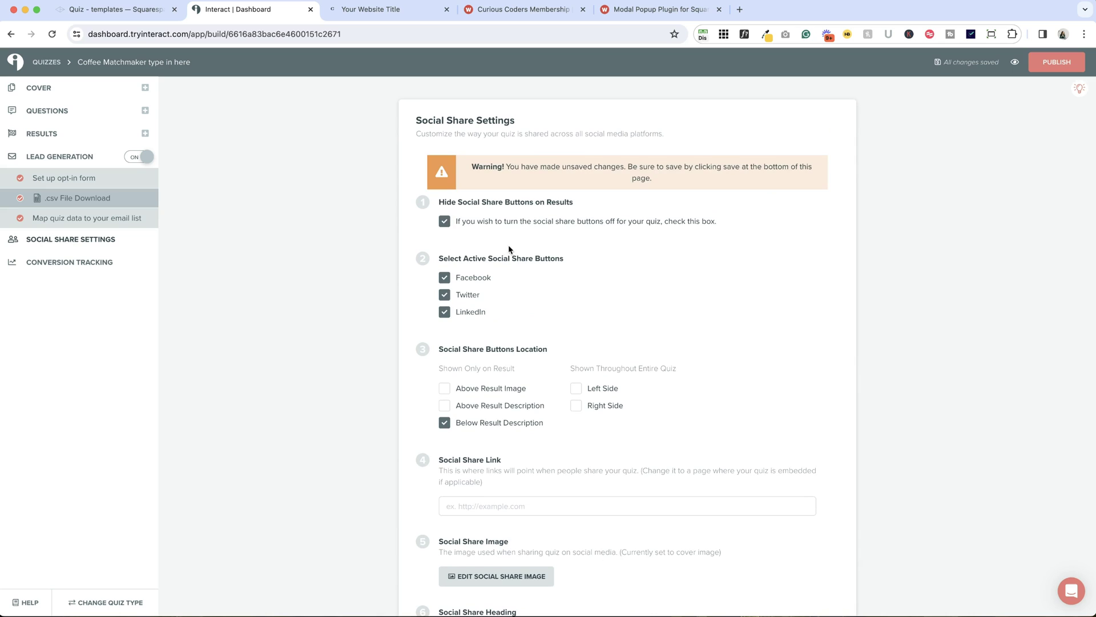
{"action": "scroll", "coordinate": [591, 351], "scroll_direction": "down", "scroll_amount": 3}
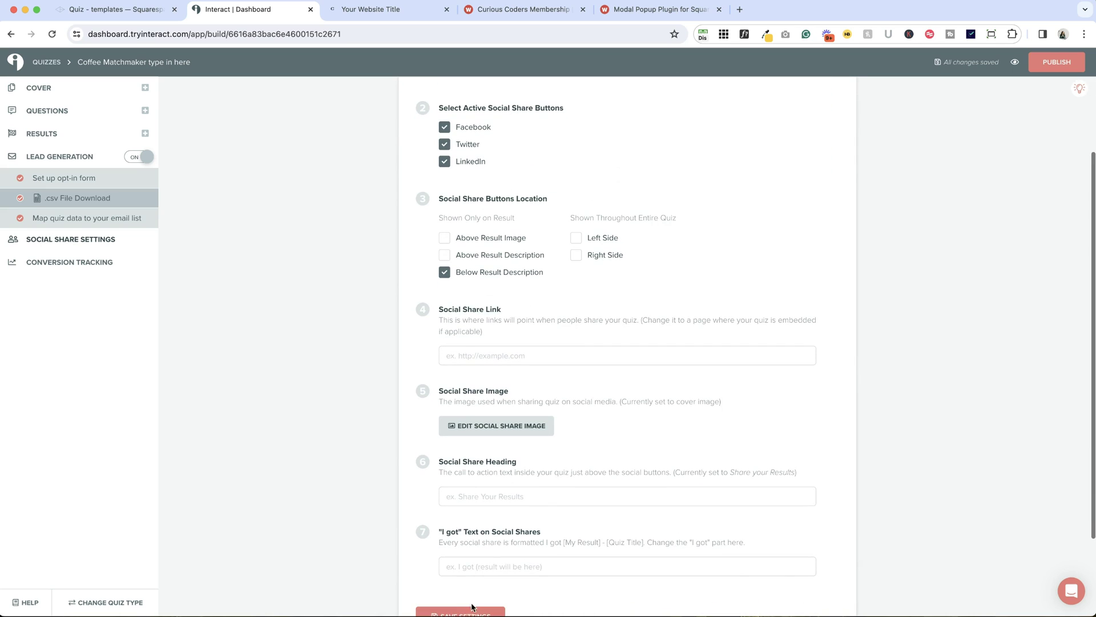
{"action": "scroll", "coordinate": [159, 331], "scroll_direction": "up", "scroll_amount": 5}
{"action": "left_click", "coordinate": [114, 263]}
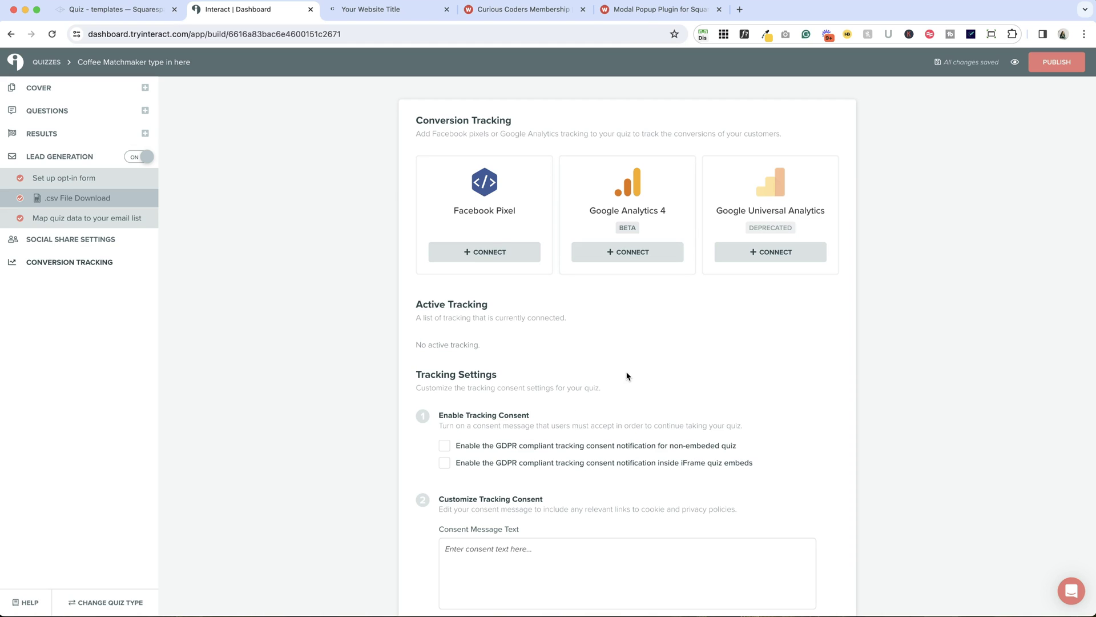
Save the conversion tracking settings without connecting any tracking or consent message
{"action": "scroll", "coordinate": [627, 376], "scroll_direction": "down", "scroll_amount": 4}
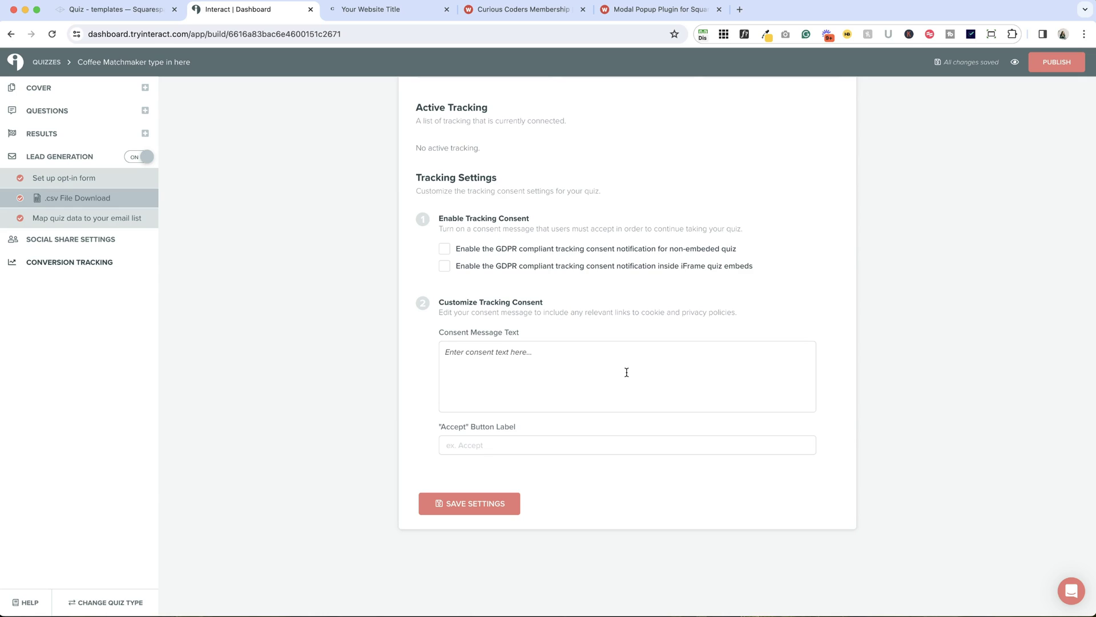
{"action": "left_click", "coordinate": [510, 498]}
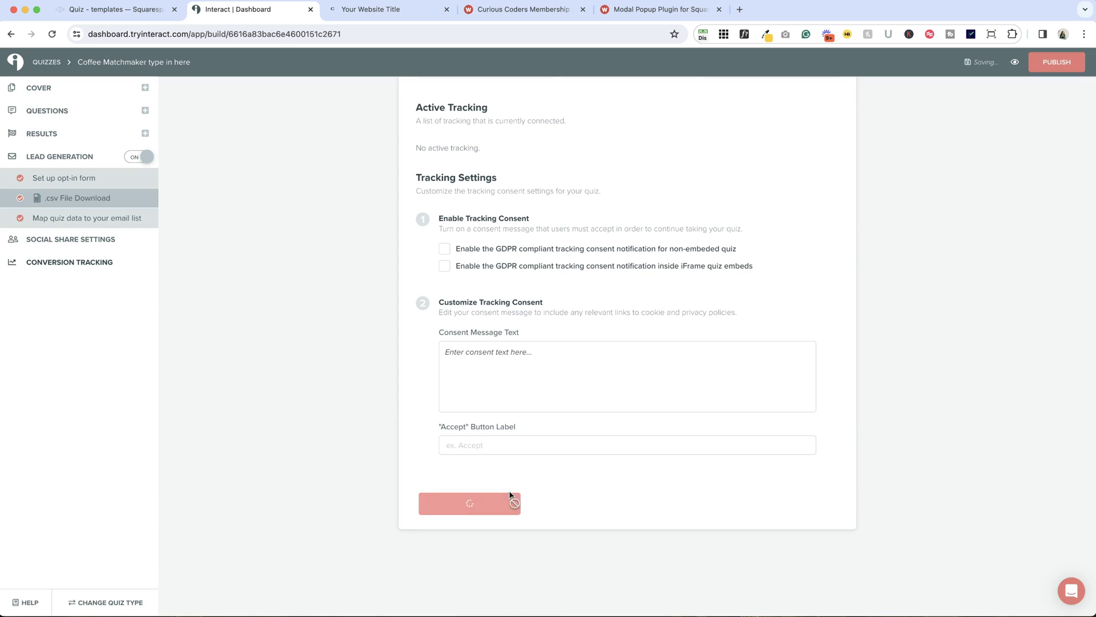
{"action": "scroll", "coordinate": [225, 377], "scroll_direction": "up", "scroll_amount": 4}
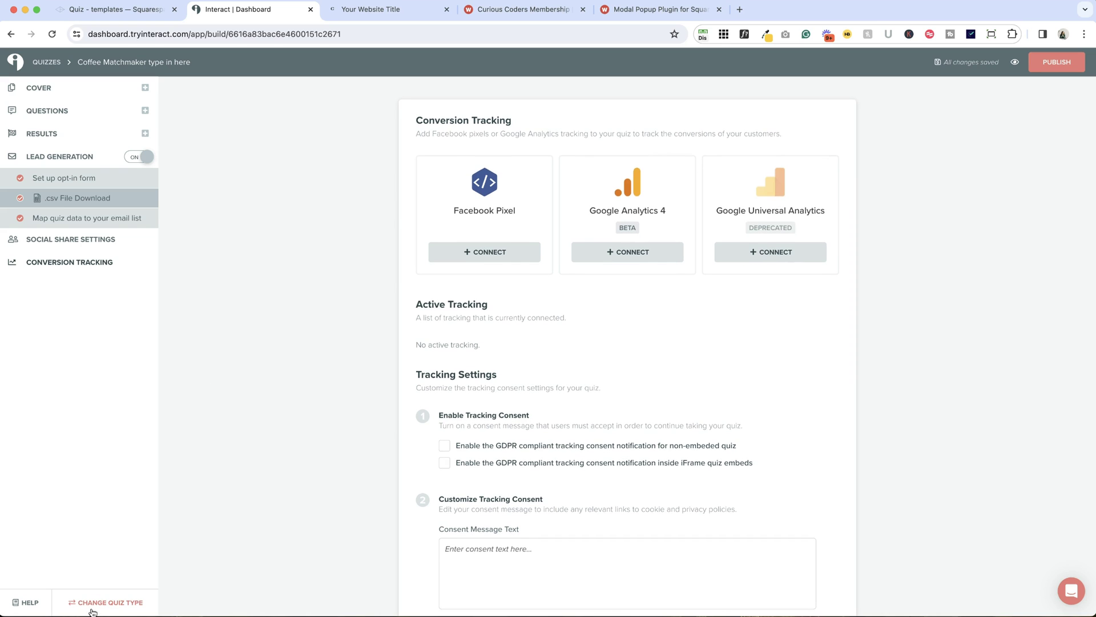
{"action": "left_click", "coordinate": [114, 604]}
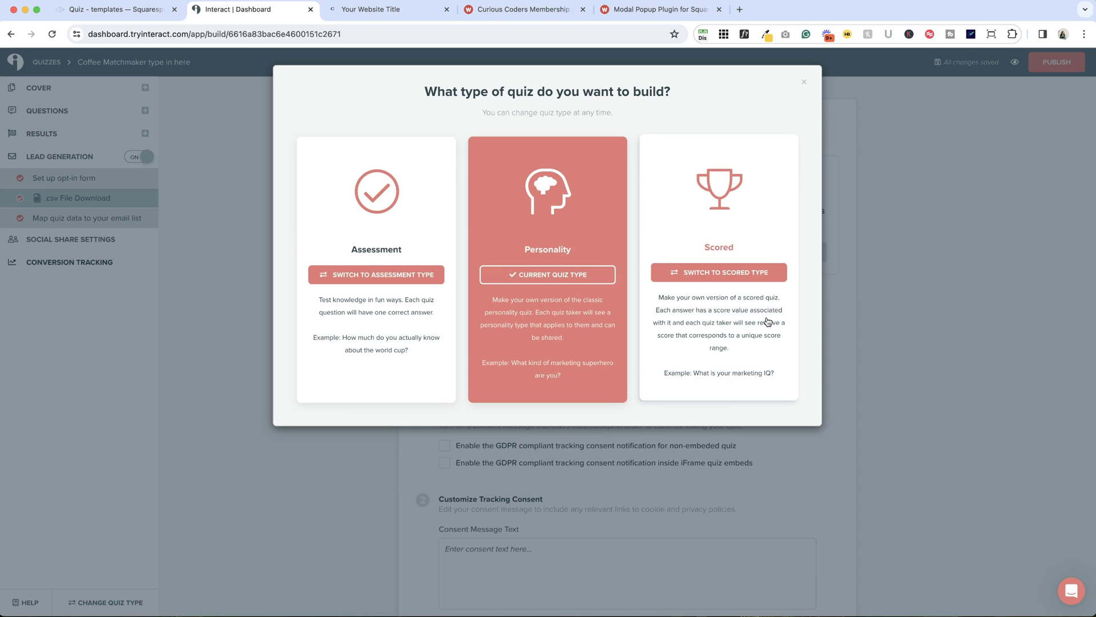
{"action": "left_click", "coordinate": [806, 84]}
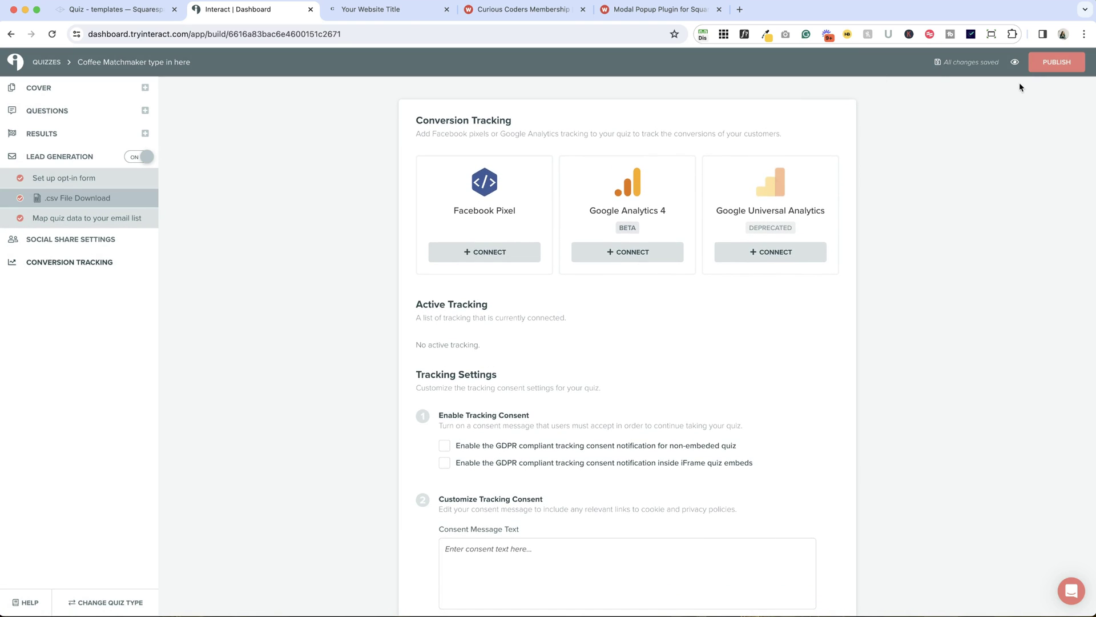
{"action": "left_click", "coordinate": [1048, 66]}
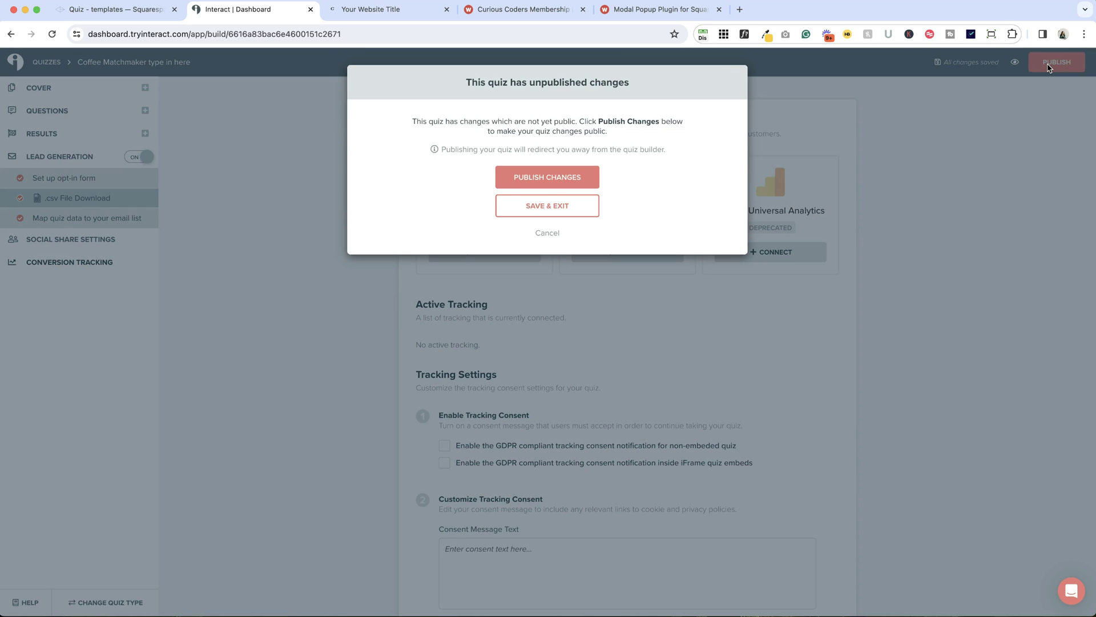
Publish the quiz changes and browse the Embed, Announcement Bar and Popup share options
{"action": "left_click", "coordinate": [546, 178]}
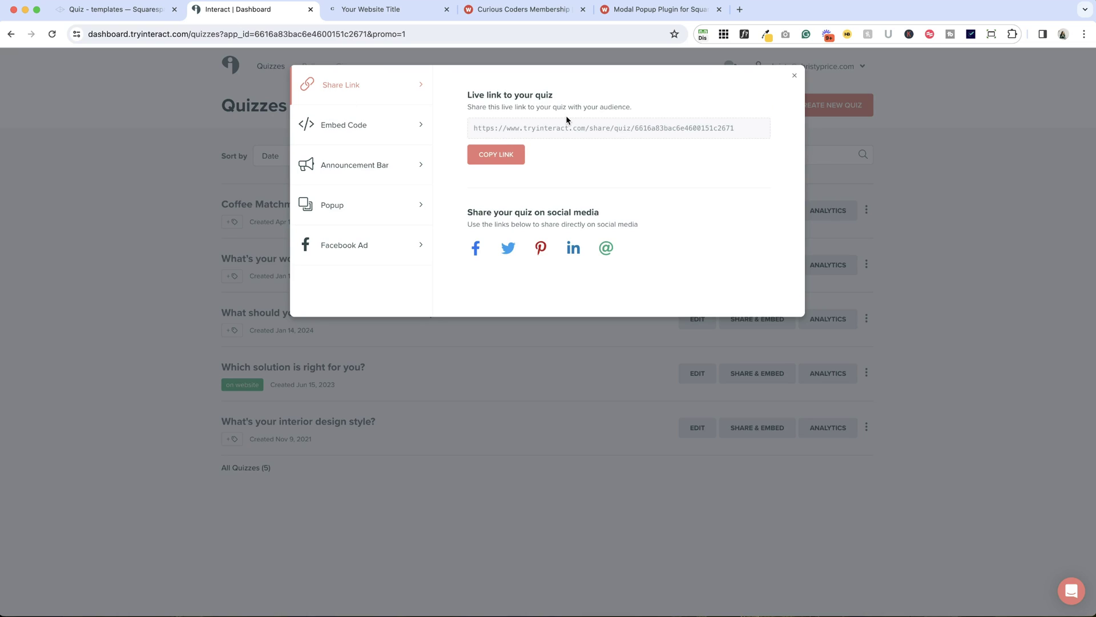
{"action": "left_click", "coordinate": [348, 135]}
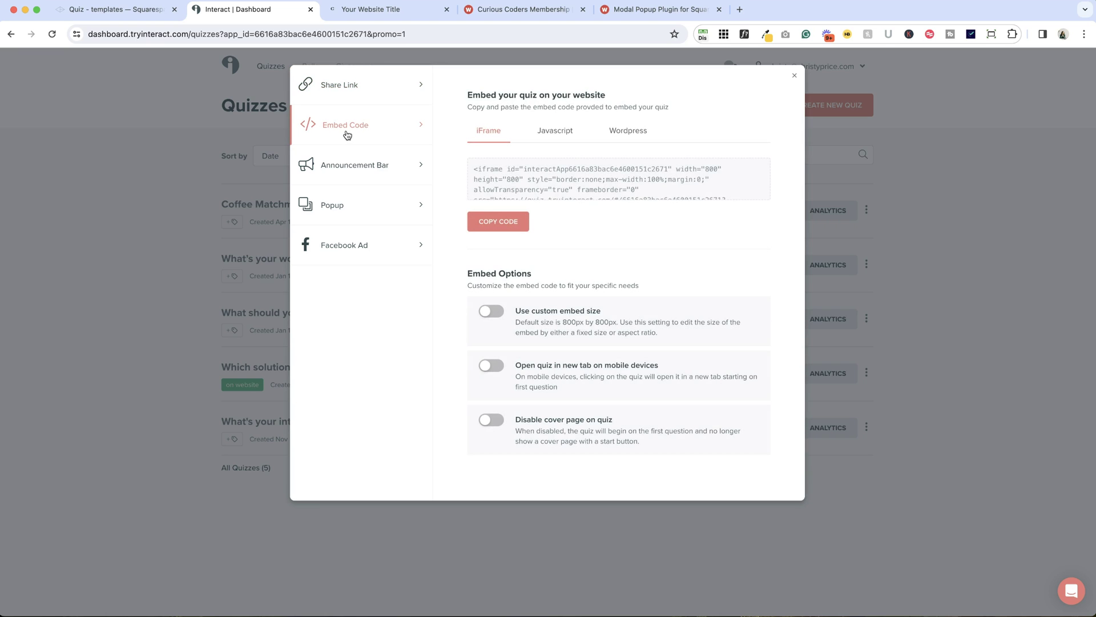
{"action": "left_click", "coordinate": [350, 163]}
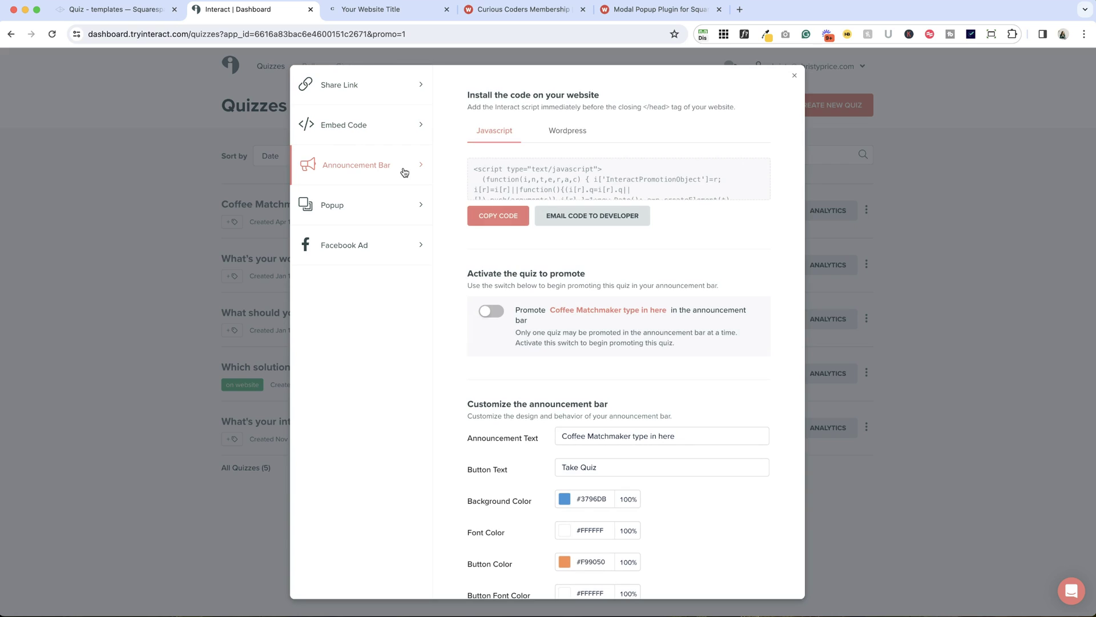
{"action": "left_click", "coordinate": [331, 212]}
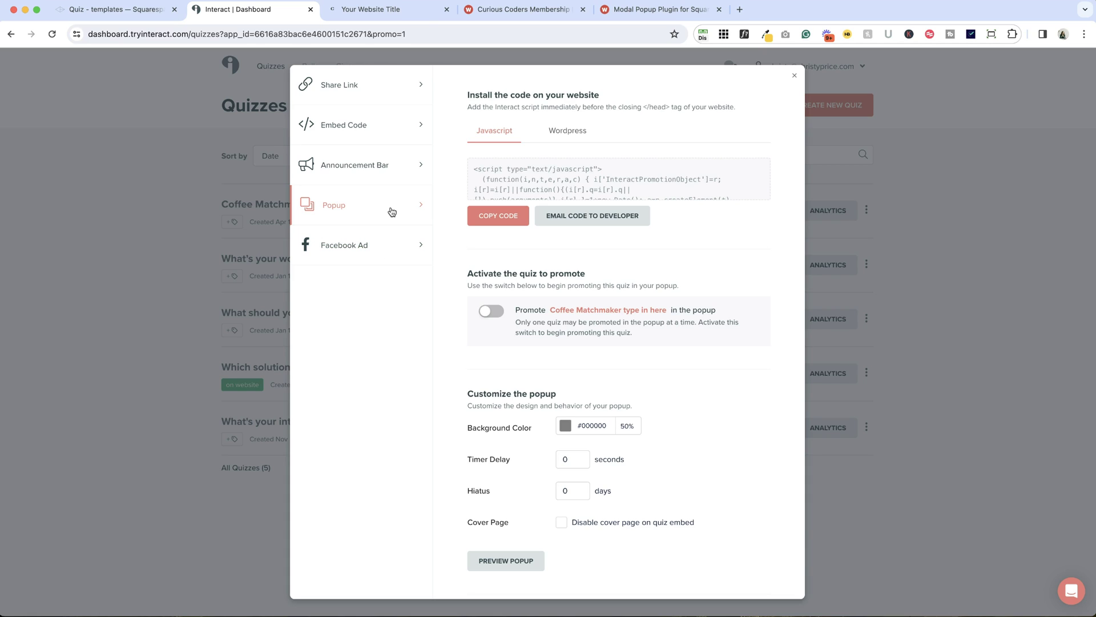
Copy the popup install script from Interact's Popup settings
{"action": "left_click", "coordinate": [382, 10]}
{"action": "left_click", "coordinate": [272, 10]}
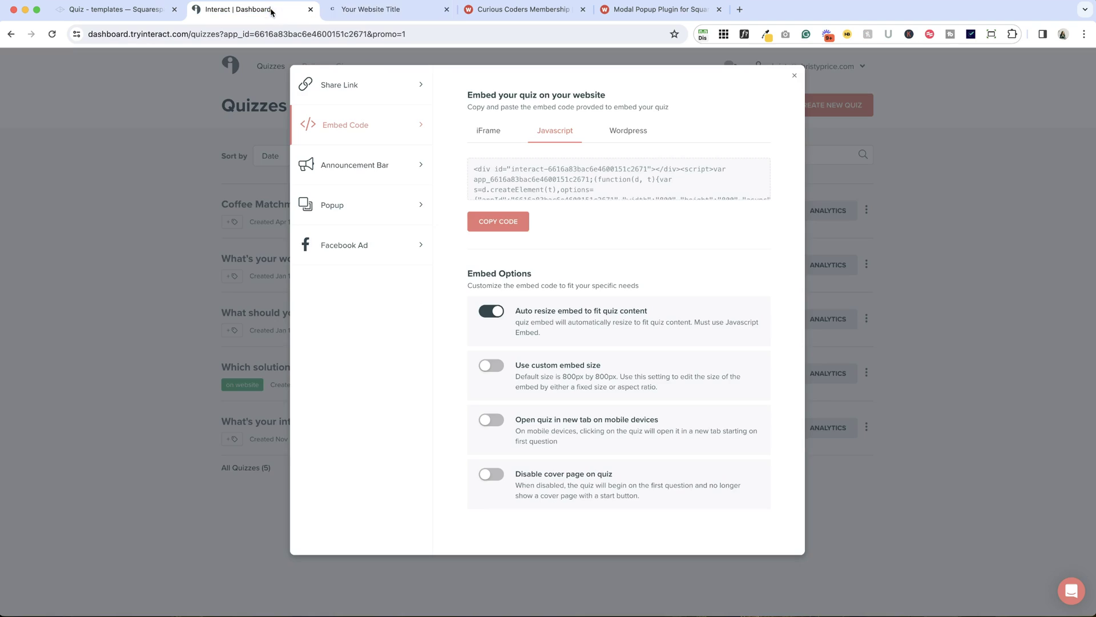
{"action": "left_click", "coordinate": [361, 211]}
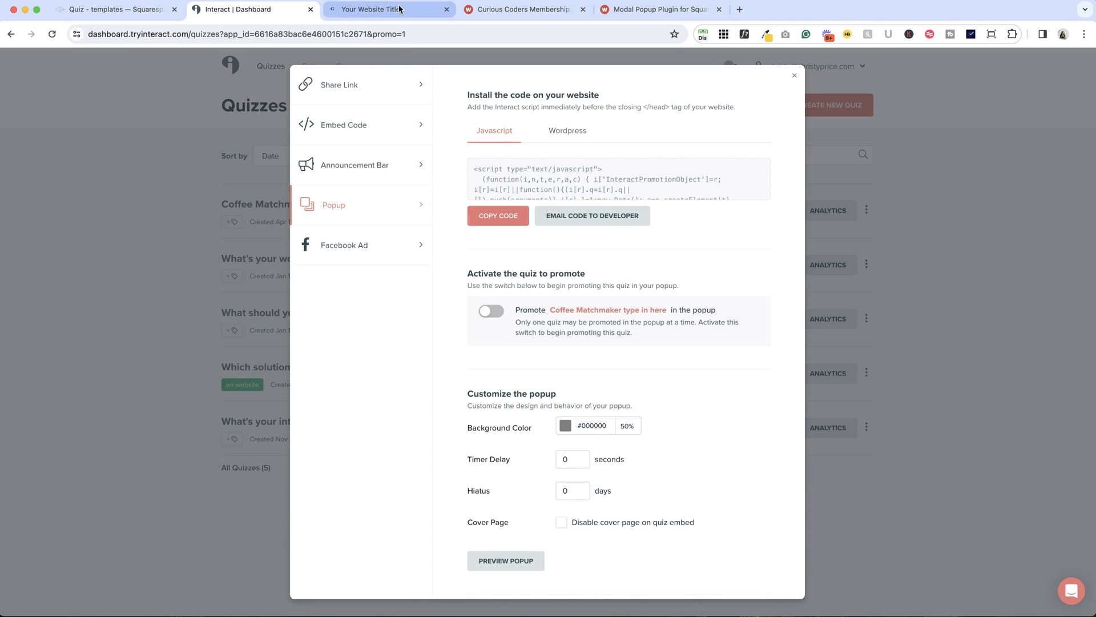
{"action": "left_click", "coordinate": [382, 10]}
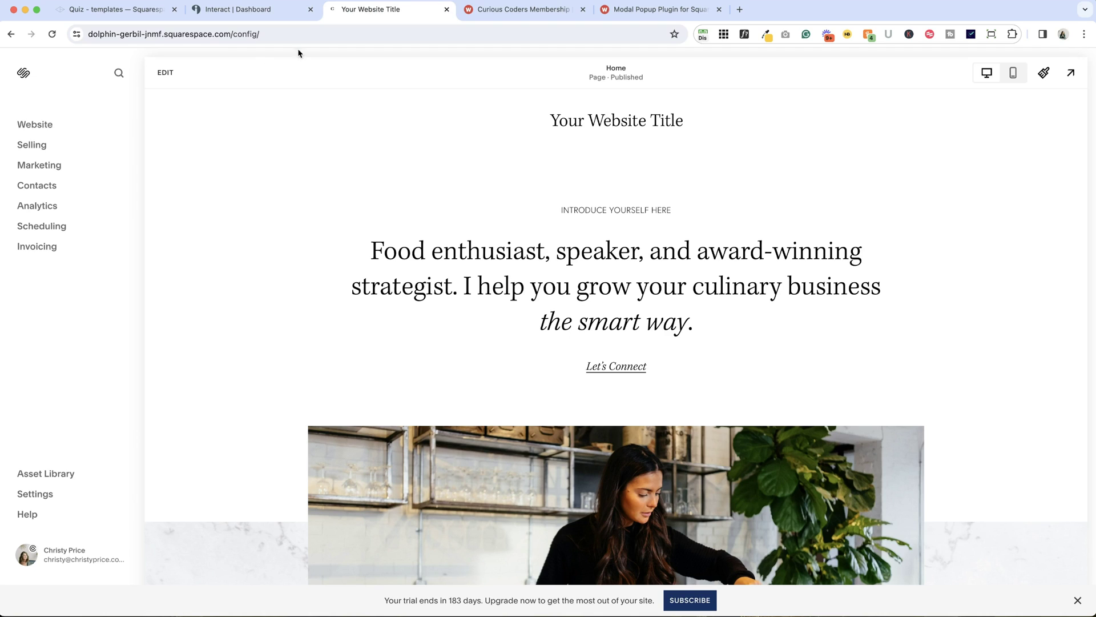
{"action": "left_click", "coordinate": [266, 11]}
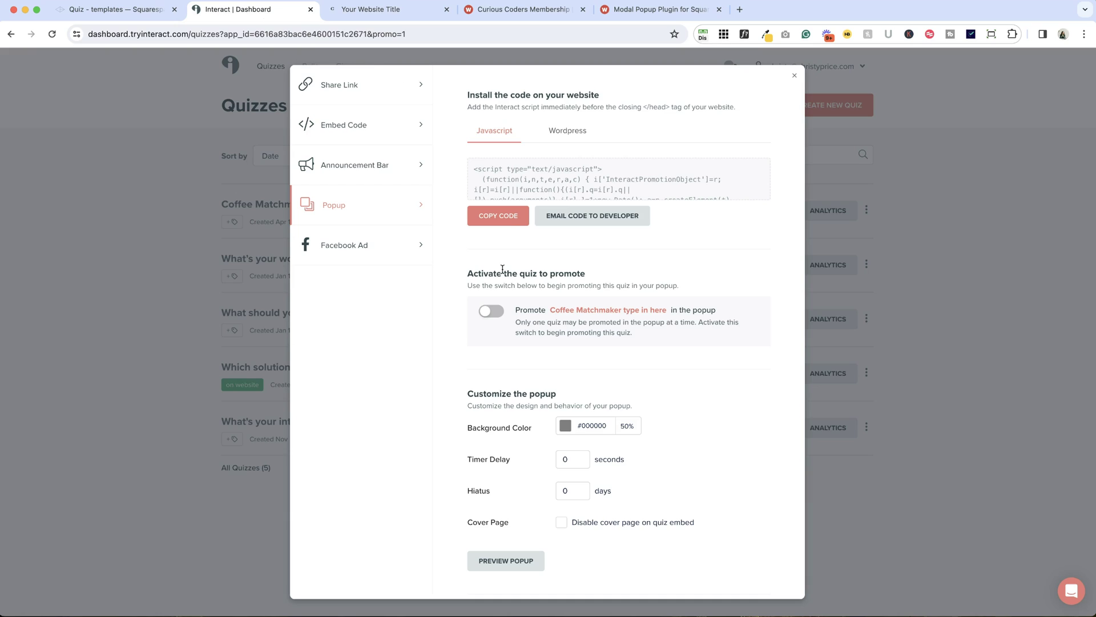
{"action": "left_click", "coordinate": [507, 219]}
Browse the Squarespace site menu through Website Tools to Code Injection and back to the main menu
{"action": "left_click", "coordinate": [380, 13]}
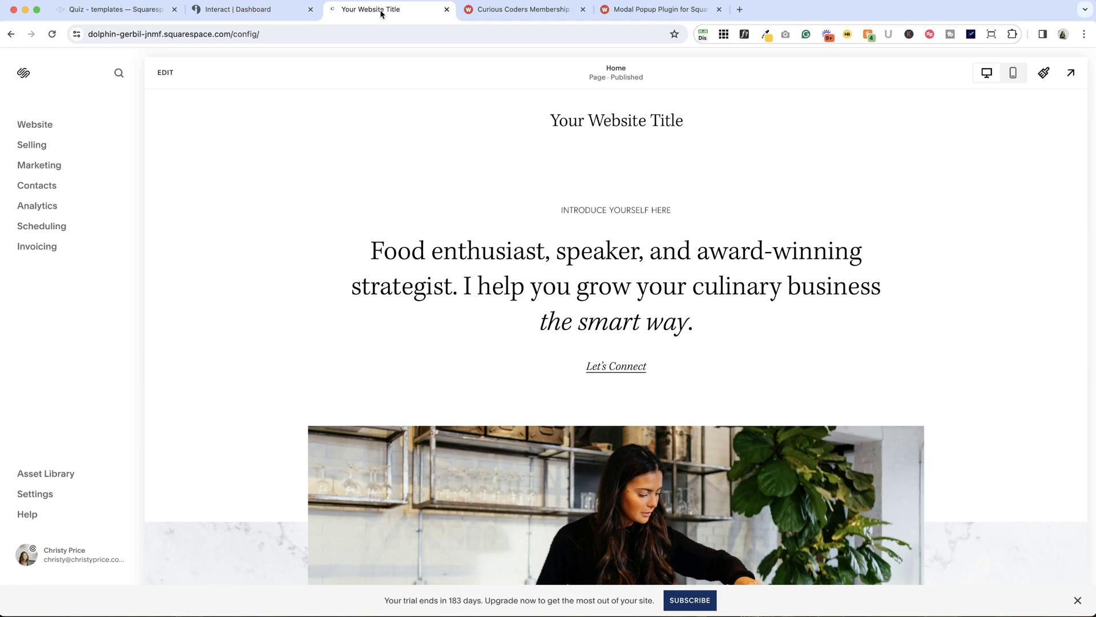
{"action": "left_click", "coordinate": [51, 132]}
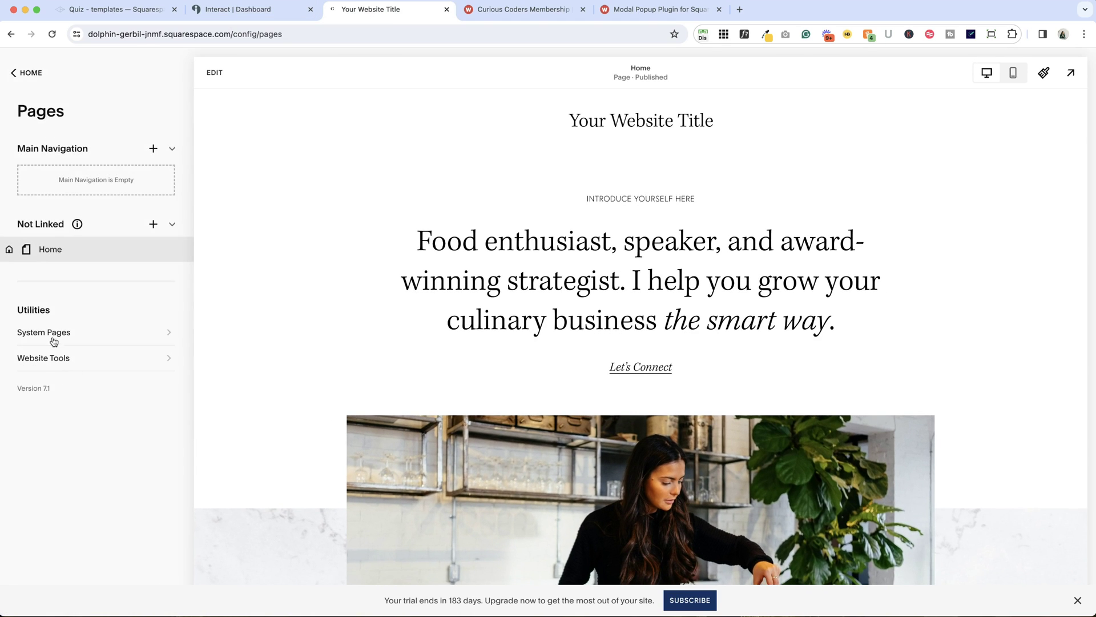
{"action": "left_click", "coordinate": [52, 358]}
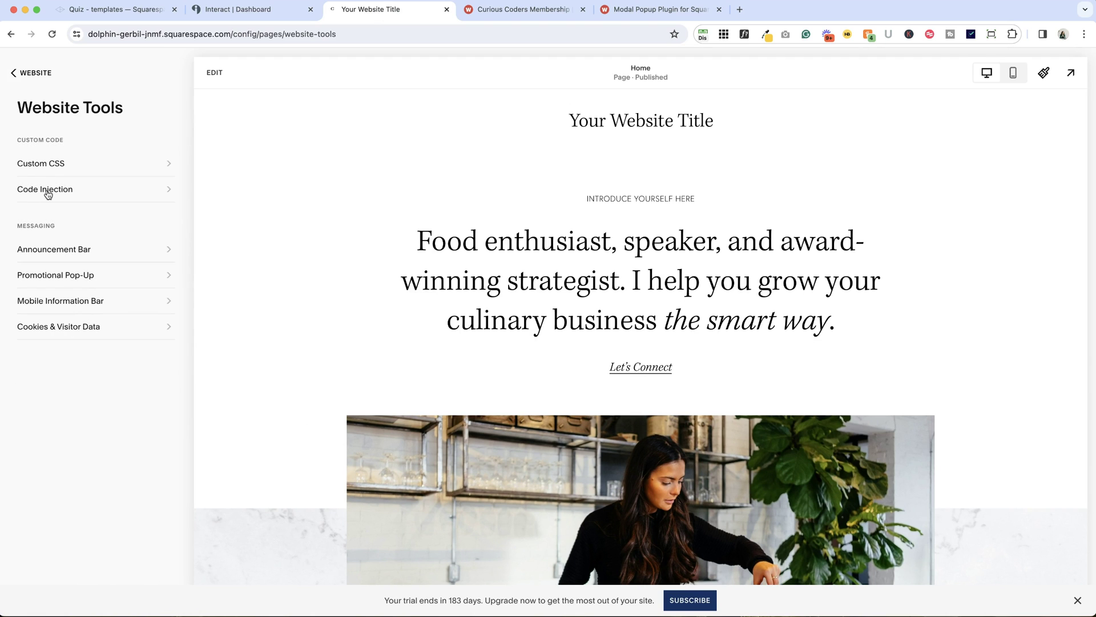
{"action": "left_click", "coordinate": [48, 192]}
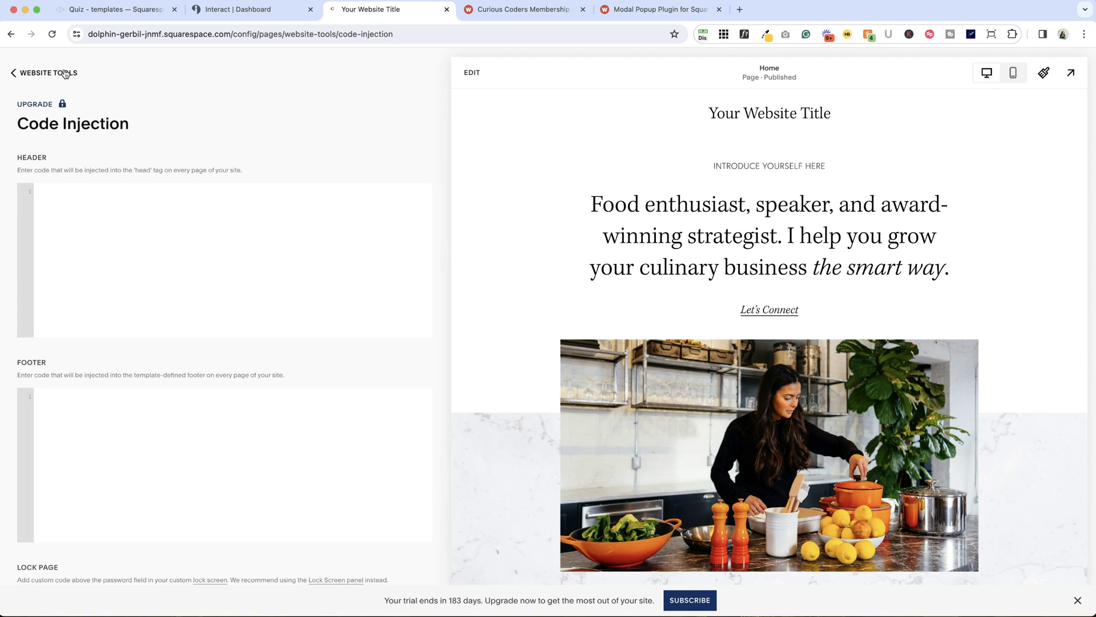
{"action": "left_click", "coordinate": [42, 72]}
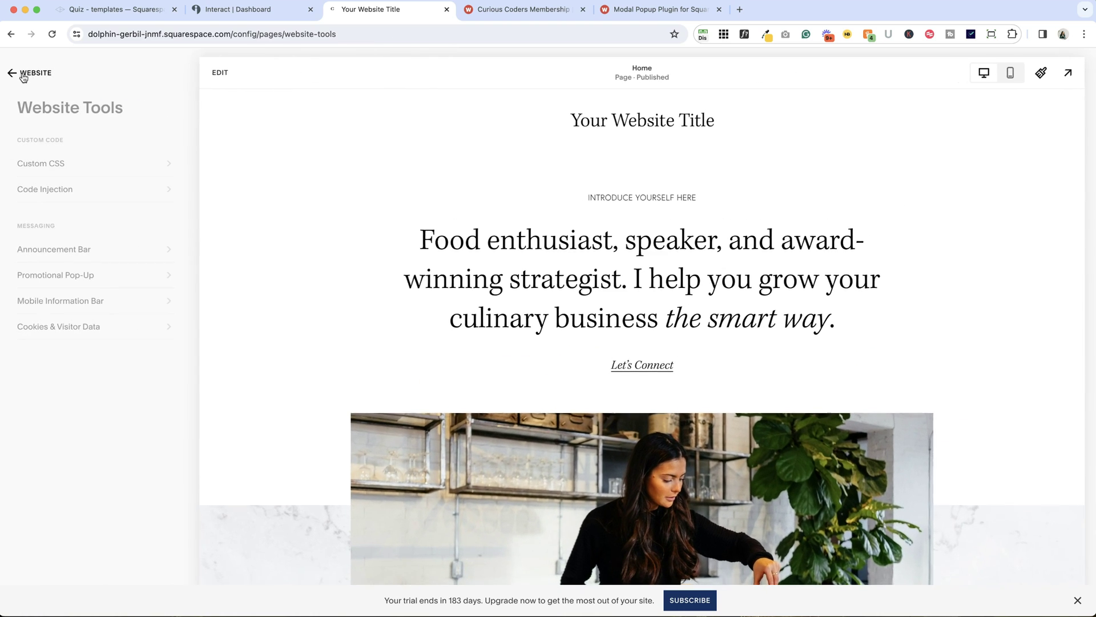
{"action": "left_click", "coordinate": [38, 73]}
{"action": "left_click", "coordinate": [26, 72]}
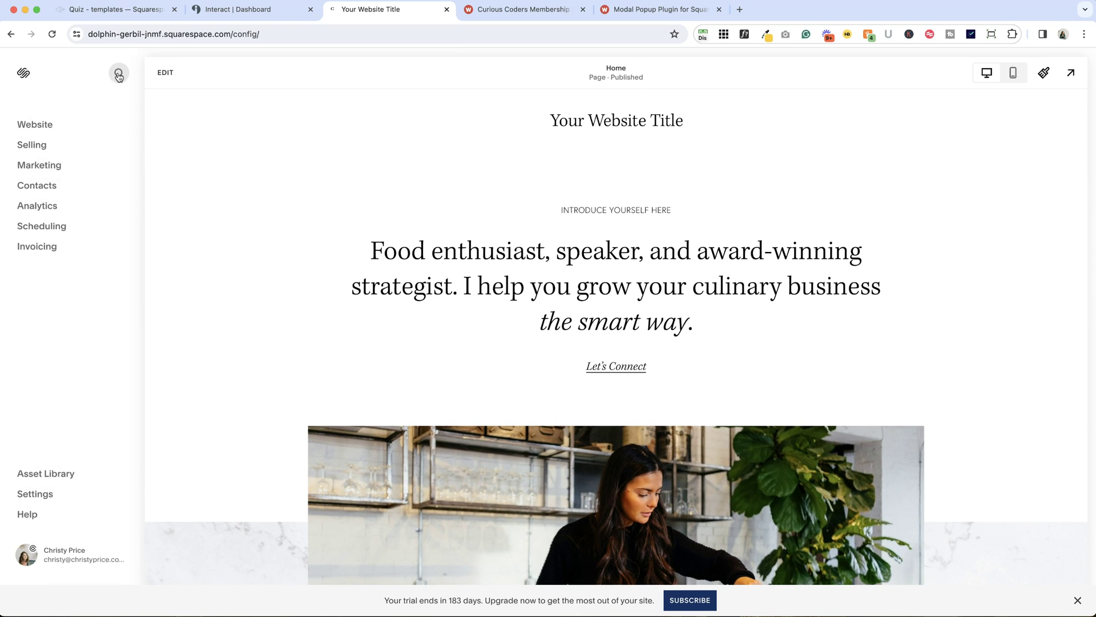
Search settings for 'code' and paste the Interact popup script into the Code Injection header, then save
{"action": "left_click", "coordinate": [118, 73]}
{"action": "type", "text": "code"}
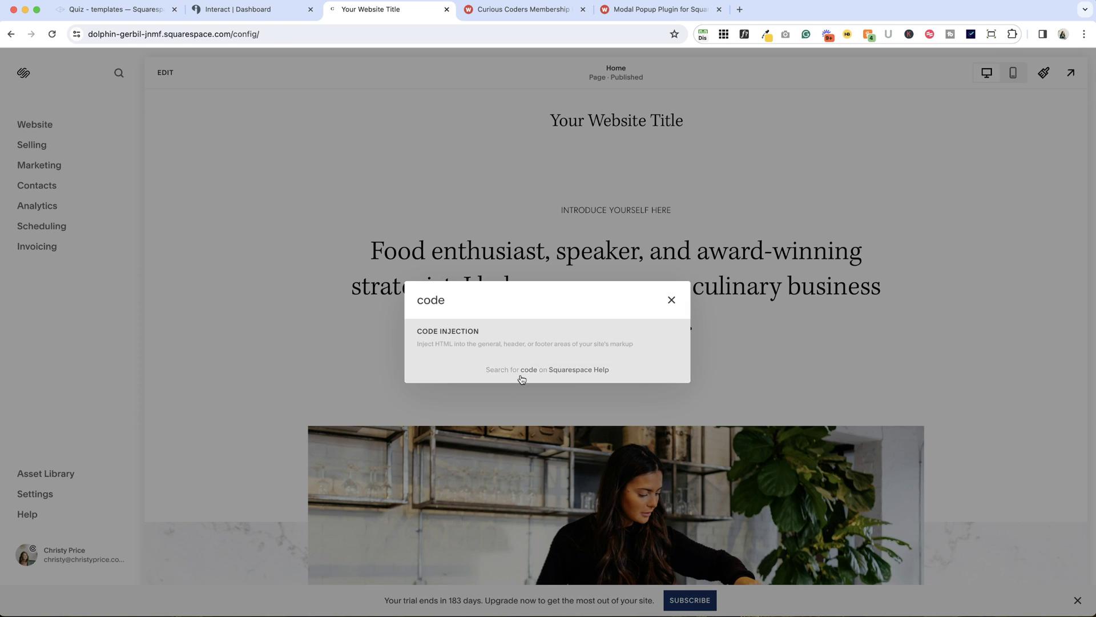
{"action": "left_click", "coordinate": [517, 343]}
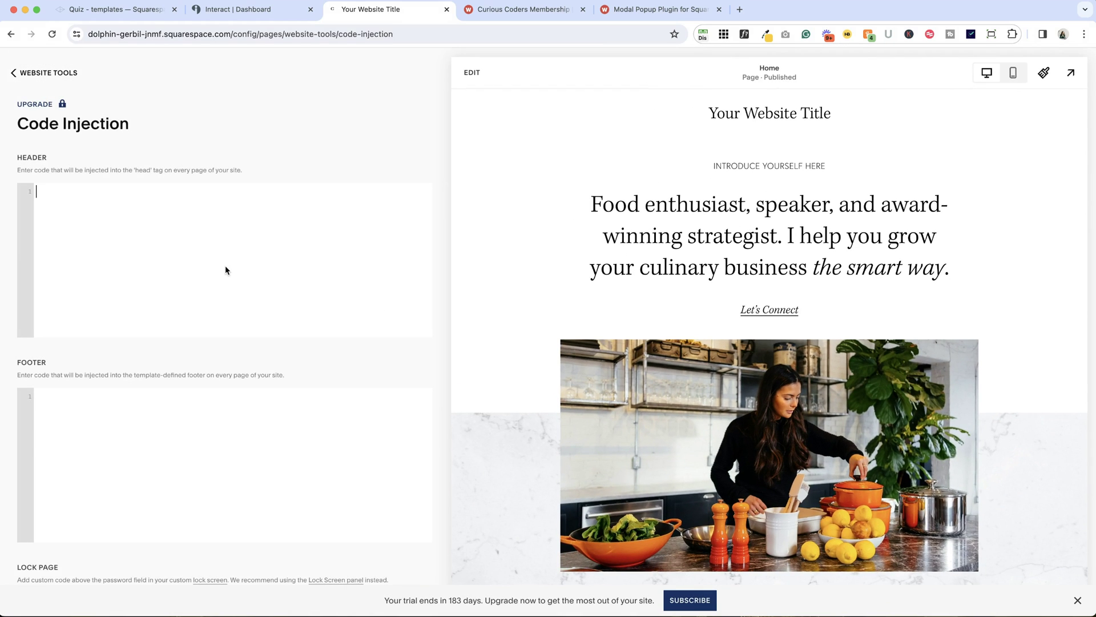
{"action": "left_click", "coordinate": [225, 270]}
{"action": "key", "text": "cmd+v"}
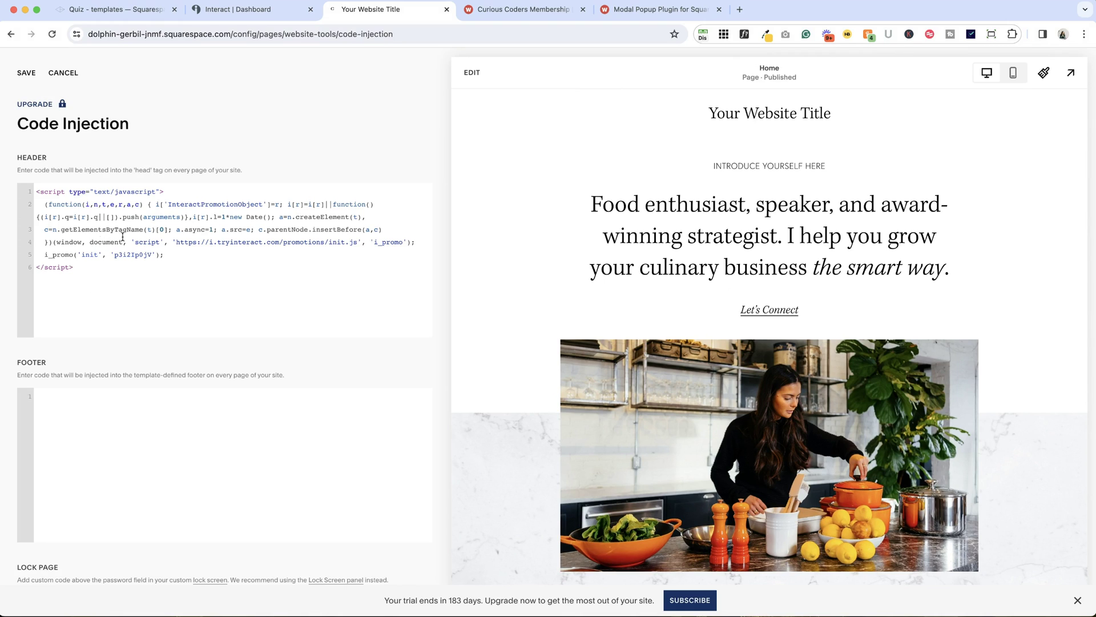
{"action": "left_click", "coordinate": [26, 73]}
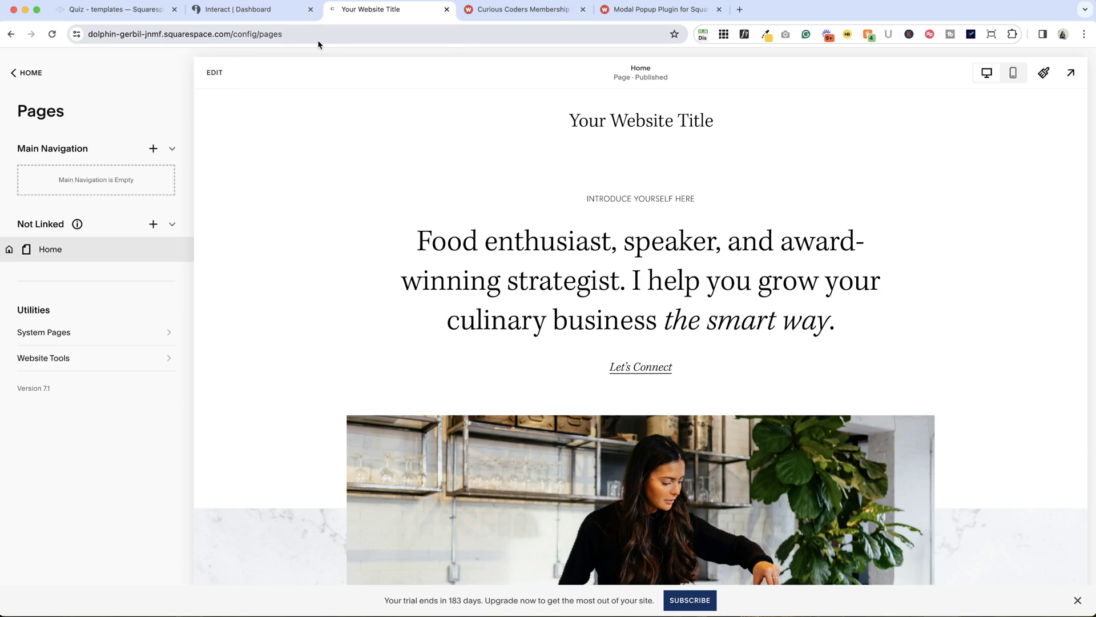
Turn on popup promotion for the Coffee Matchmaker quiz in Share & Embed
{"action": "left_click", "coordinate": [256, 10]}
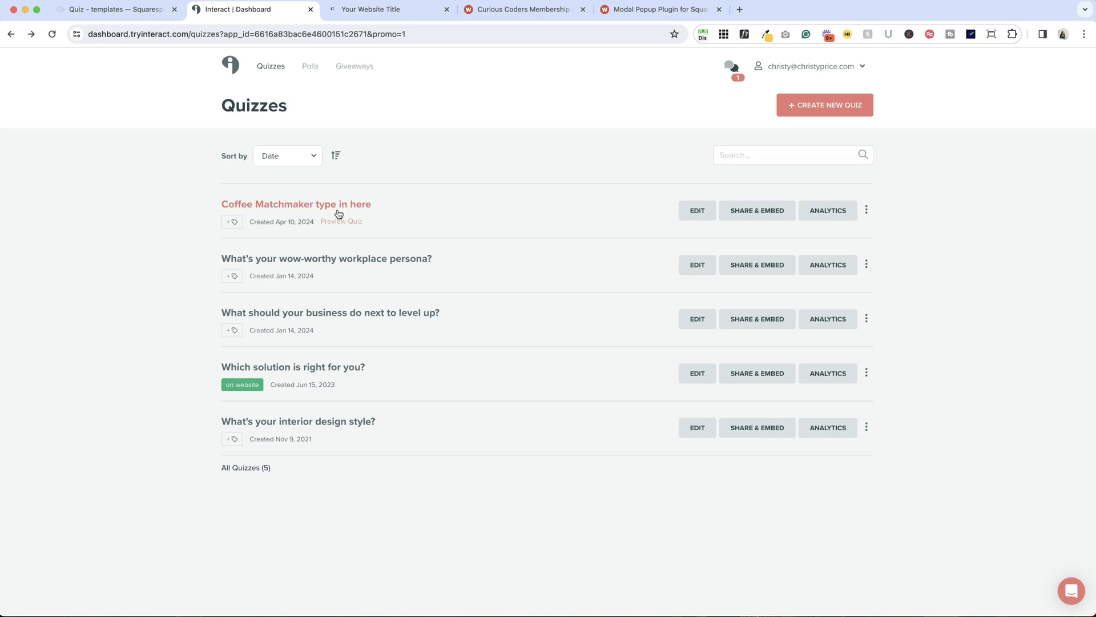
{"action": "left_click", "coordinate": [779, 213]}
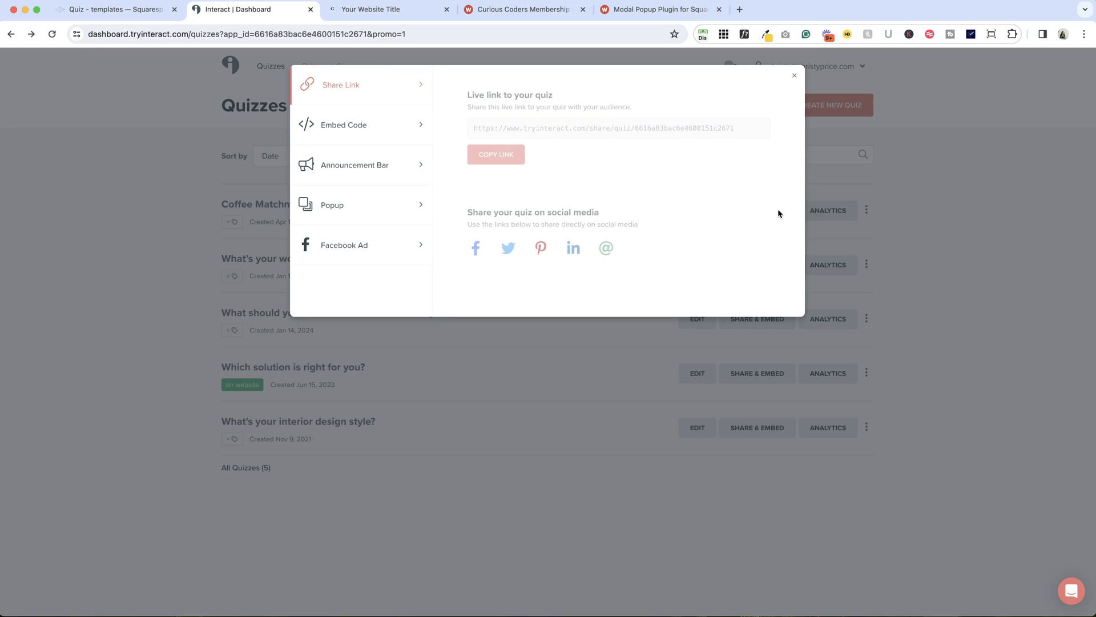
{"action": "left_click", "coordinate": [342, 209]}
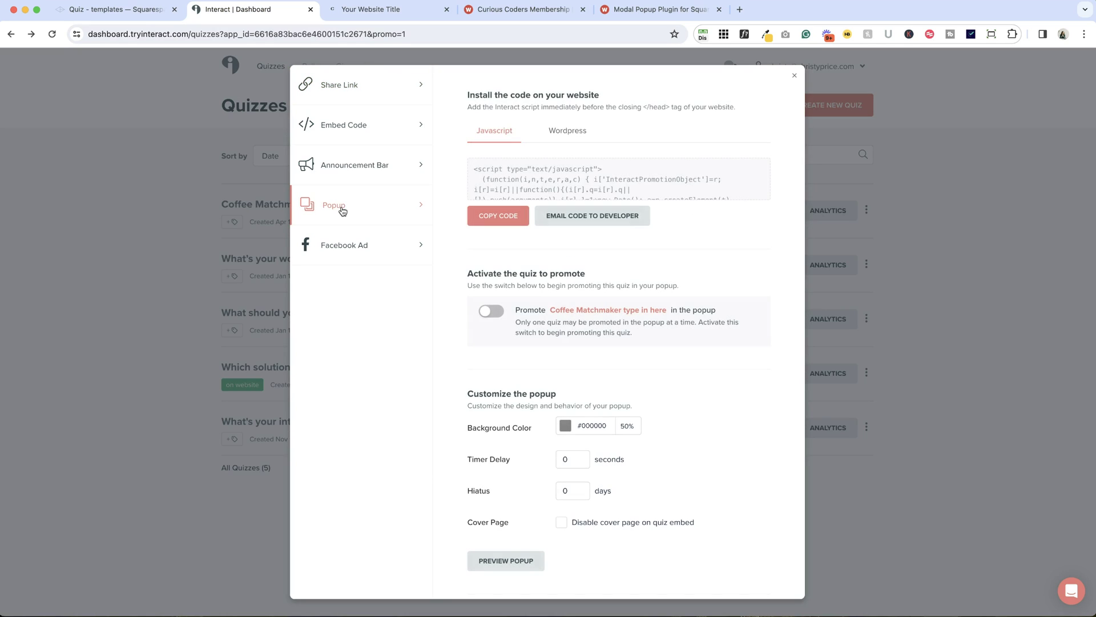
{"action": "left_click", "coordinate": [492, 312]}
{"action": "scroll", "coordinate": [558, 458], "scroll_direction": "down", "scroll_amount": 2}
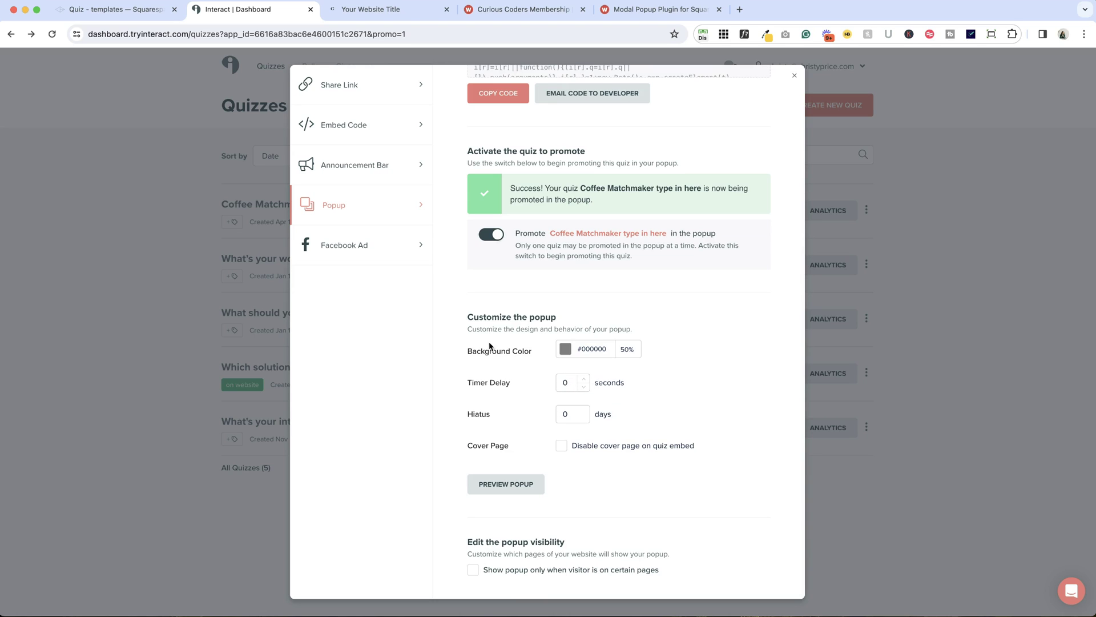
Preview the quiz popup, then close the preview and the sharing window
{"action": "left_click", "coordinate": [501, 486]}
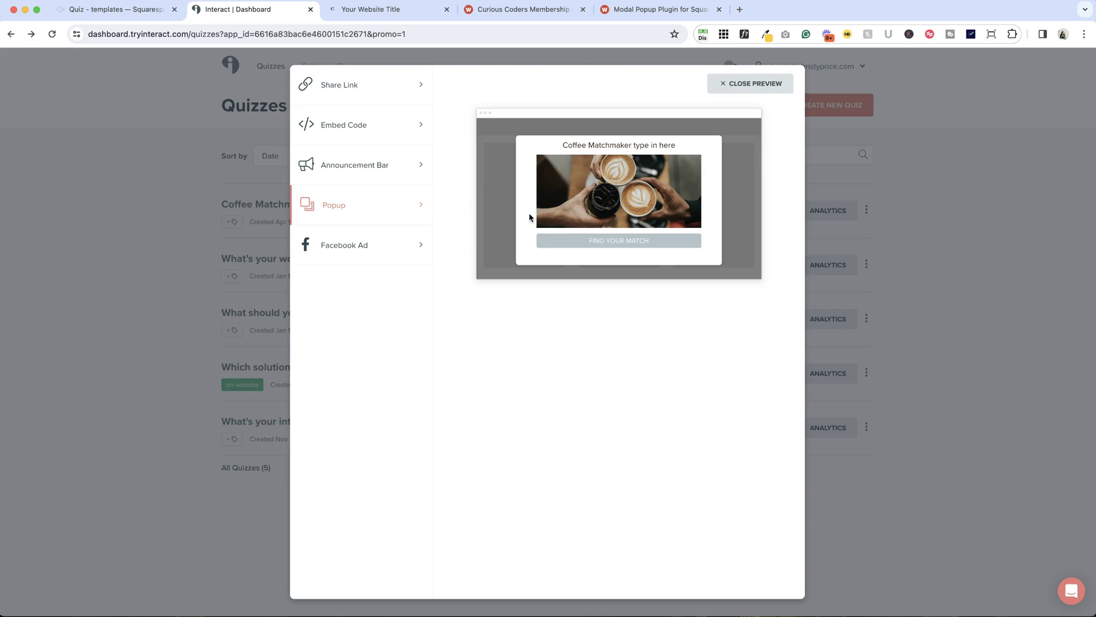
{"action": "left_click", "coordinate": [751, 87]}
{"action": "scroll", "coordinate": [455, 205], "scroll_direction": "up", "scroll_amount": 2}
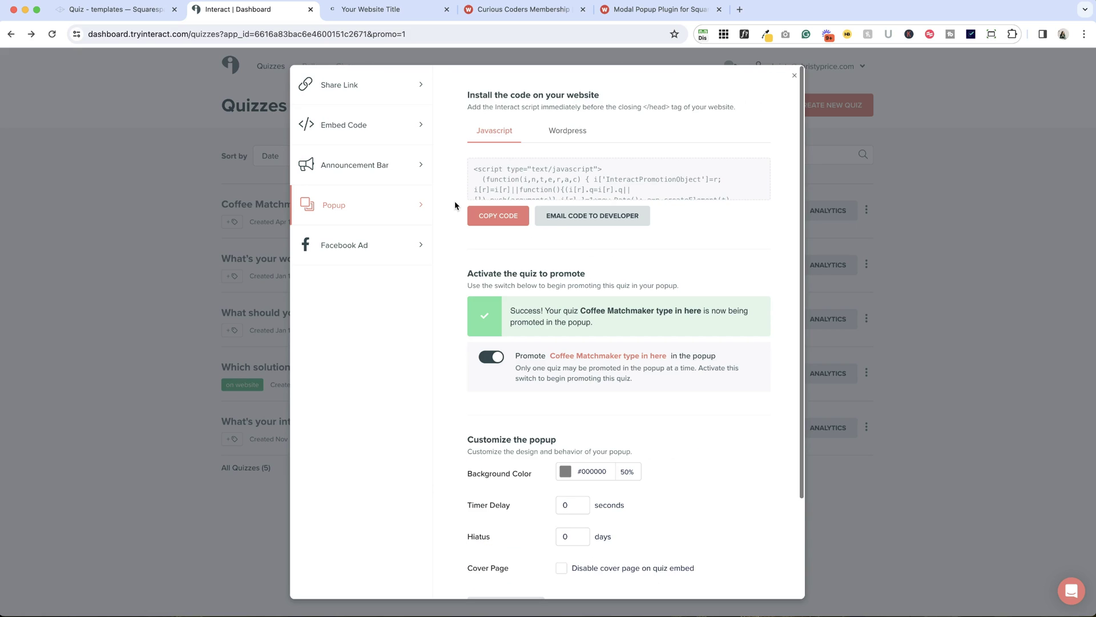
{"action": "scroll", "coordinate": [455, 272], "scroll_direction": "down", "scroll_amount": 2}
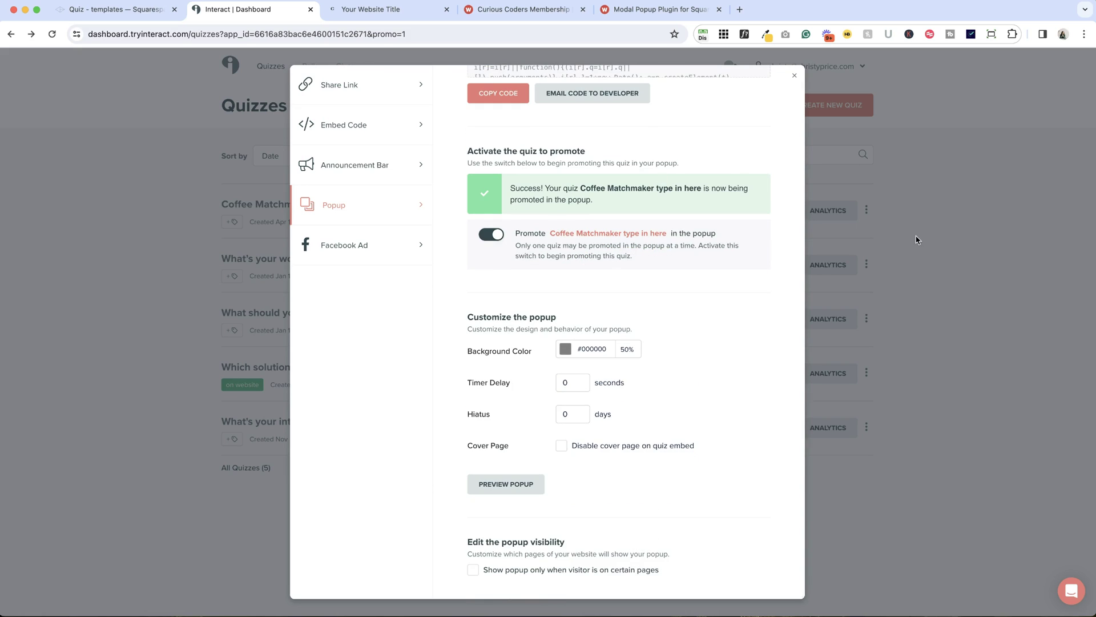
{"action": "key", "text": "Escape"}
{"action": "left_click", "coordinate": [400, 11]}
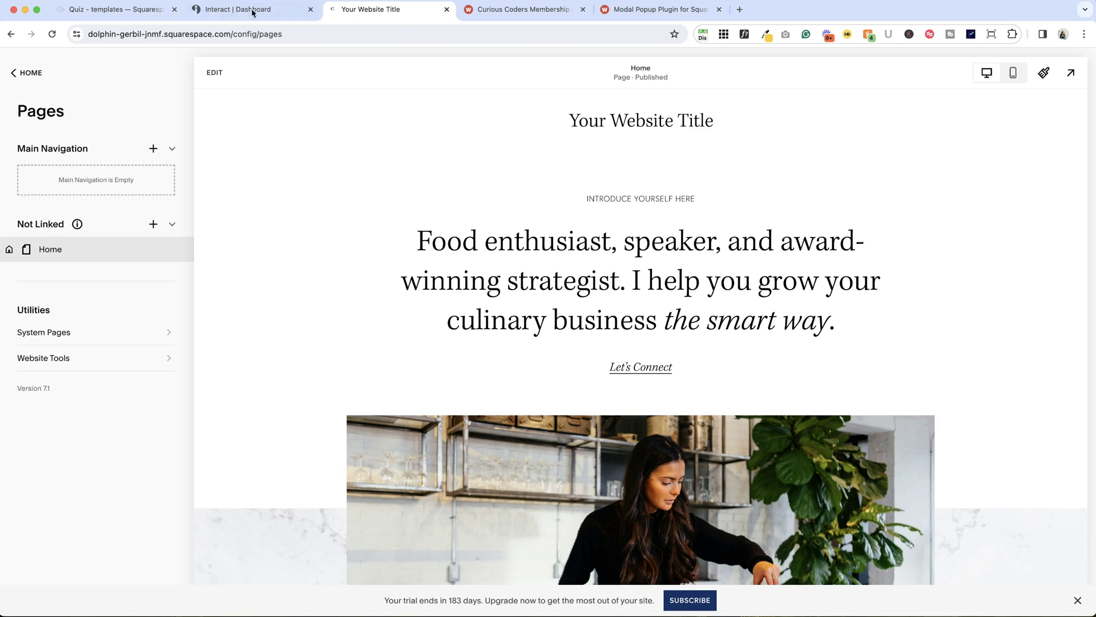
Reload the Squarespace home page, confirm the Coffee Matchmaker popup appears, and dismiss it
{"action": "left_click", "coordinate": [52, 34]}
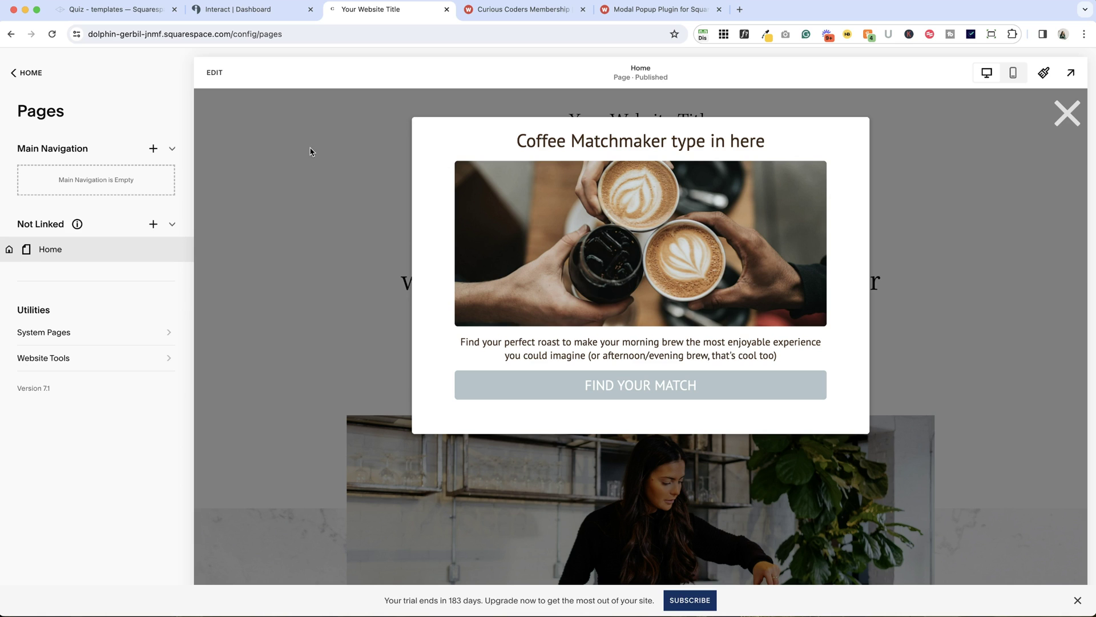
{"action": "left_click", "coordinate": [1066, 116]}
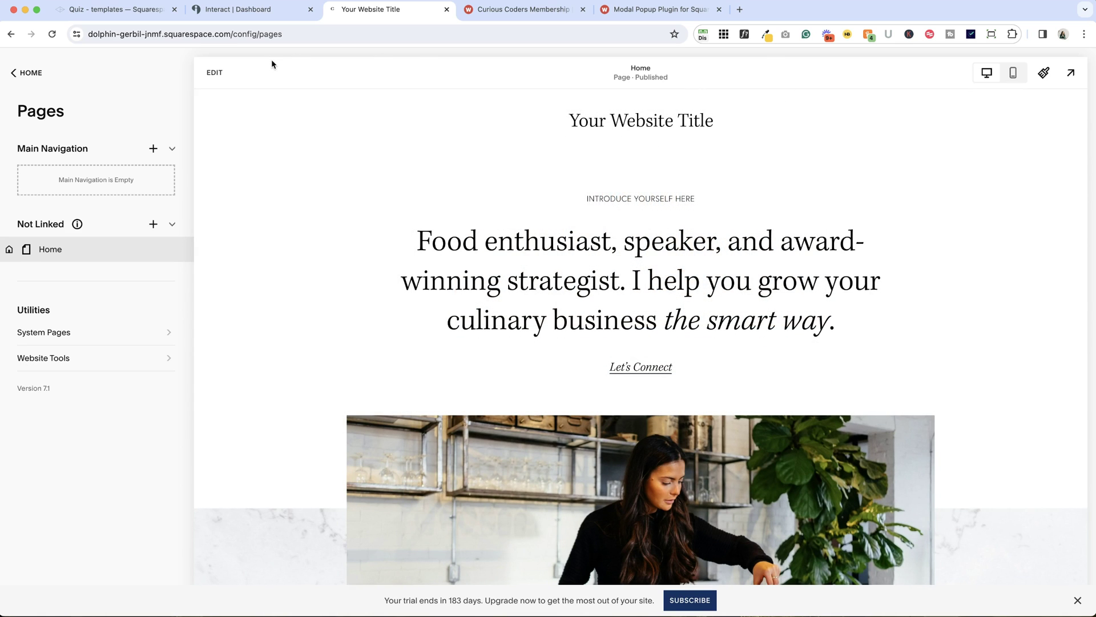
{"action": "left_click", "coordinate": [254, 9]}
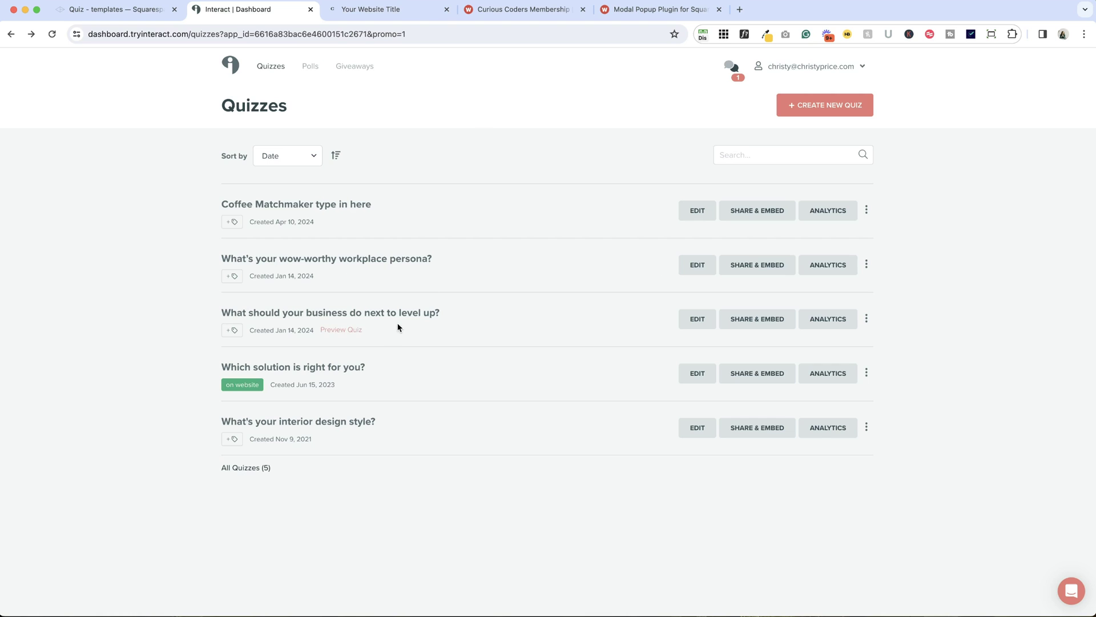
Switch off popup promotion for the Coffee Matchmaker quiz in Share & Embed
{"action": "left_click", "coordinate": [769, 211]}
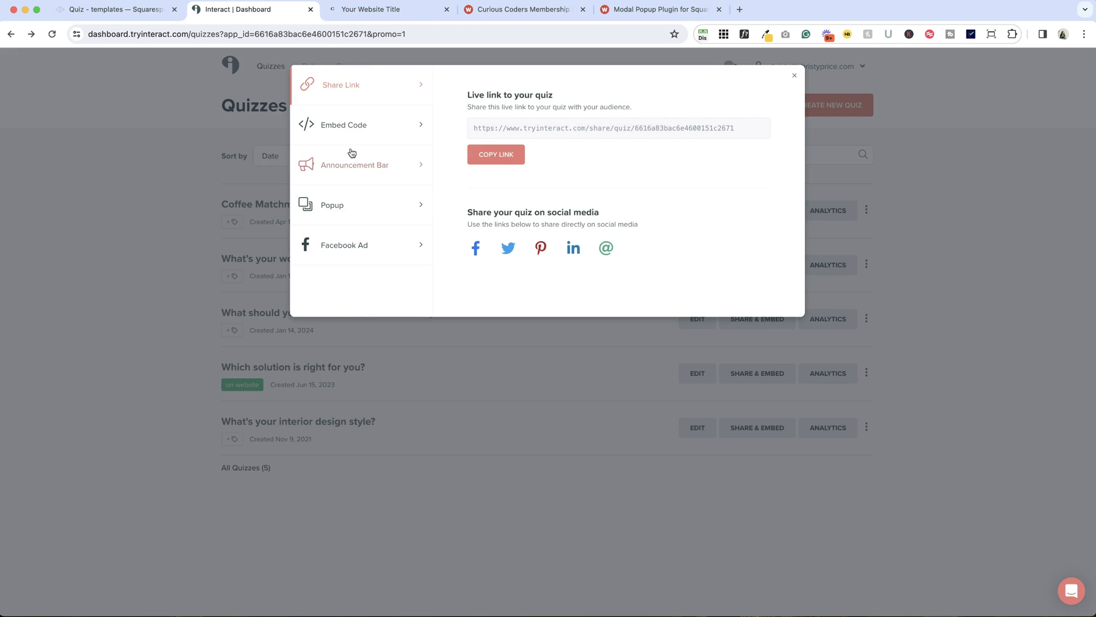
{"action": "left_click", "coordinate": [349, 206]}
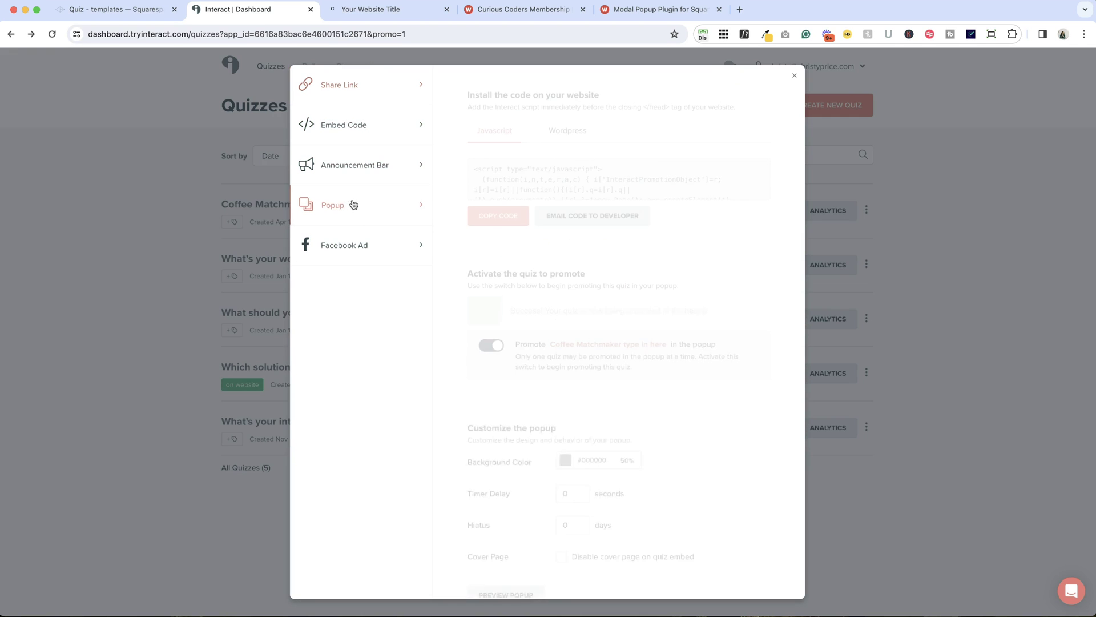
{"action": "left_click", "coordinate": [489, 359]}
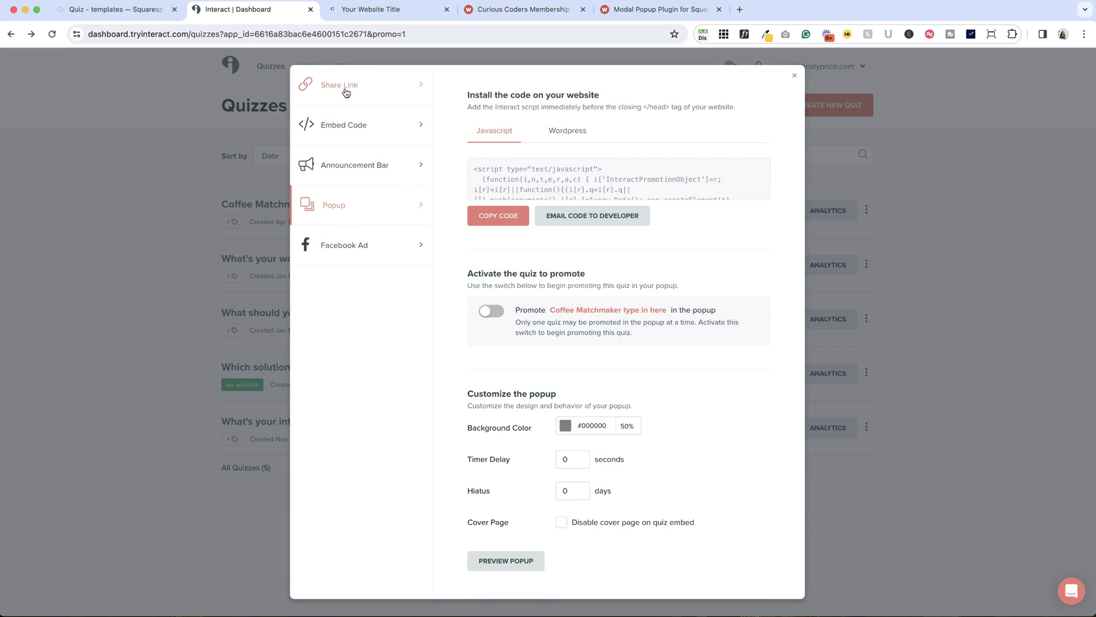
Copy the quiz's JavaScript embed code and close the sharing window
{"action": "left_click", "coordinate": [347, 128]}
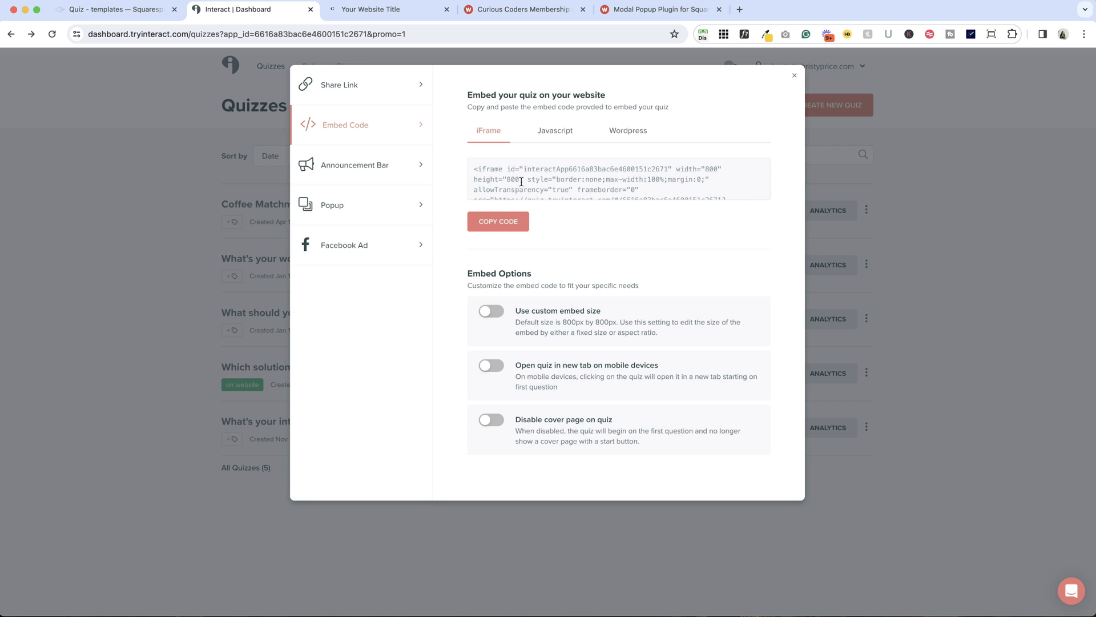
{"action": "left_click", "coordinate": [553, 137]}
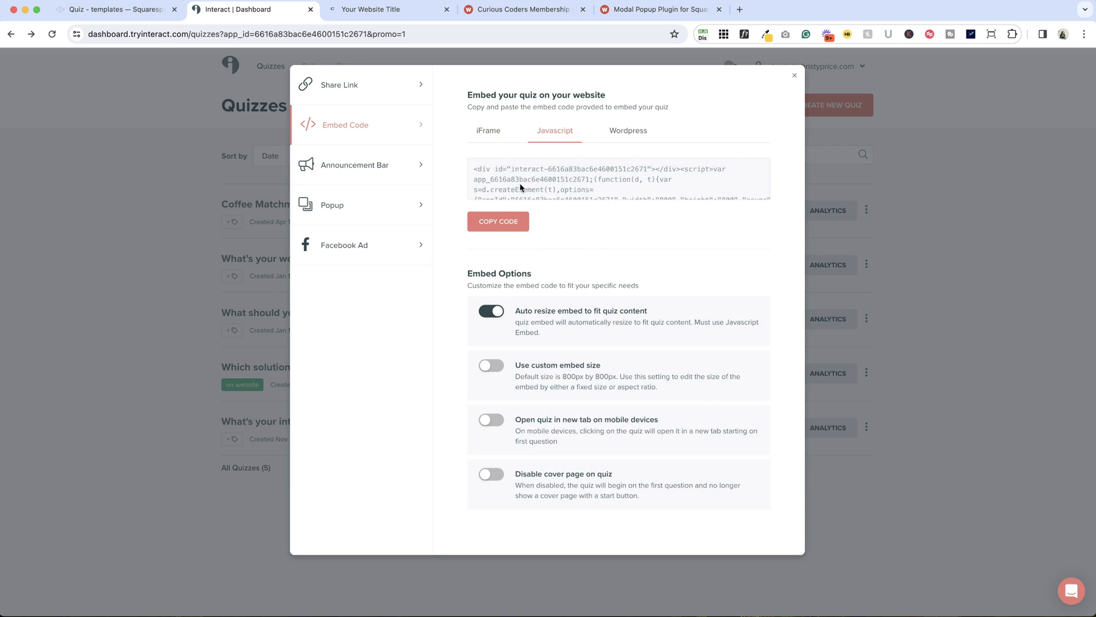
{"action": "triple_click", "coordinate": [523, 180]}
{"action": "left_click", "coordinate": [498, 223]}
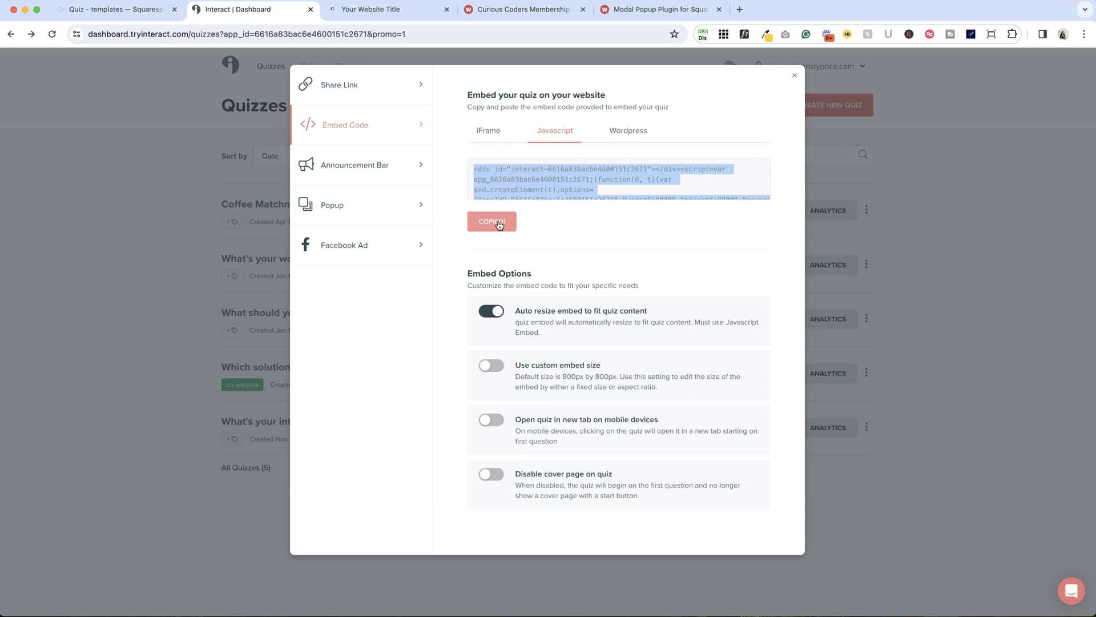
{"action": "key", "text": "Escape"}
Delete the Interact popup script from the Code Injection header and save it empty
{"action": "left_click", "coordinate": [366, 10]}
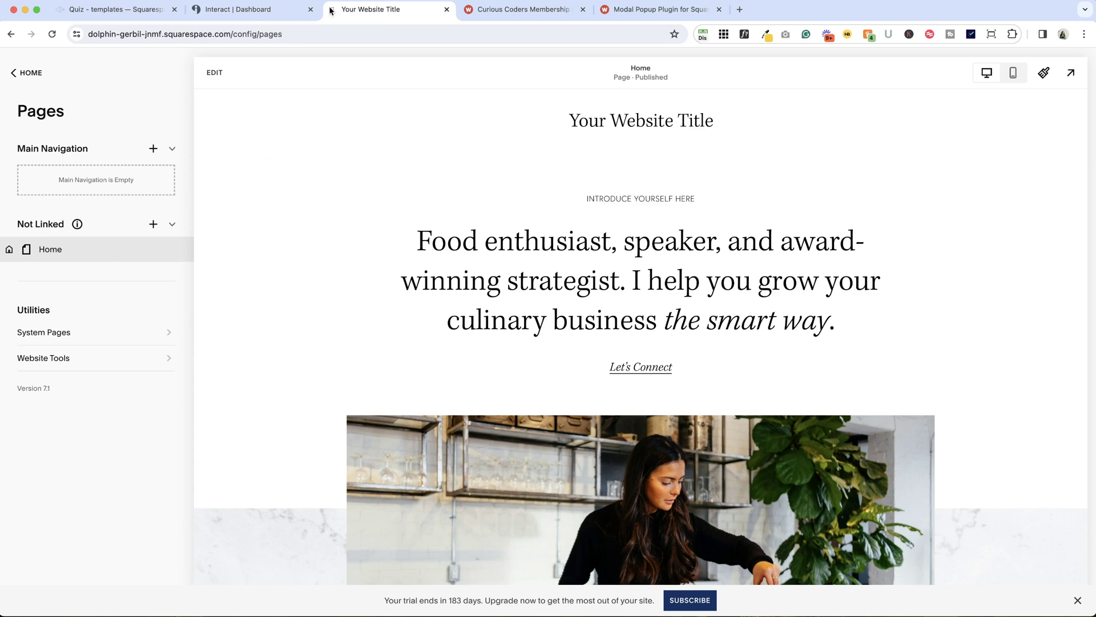
{"action": "left_click", "coordinate": [80, 357]}
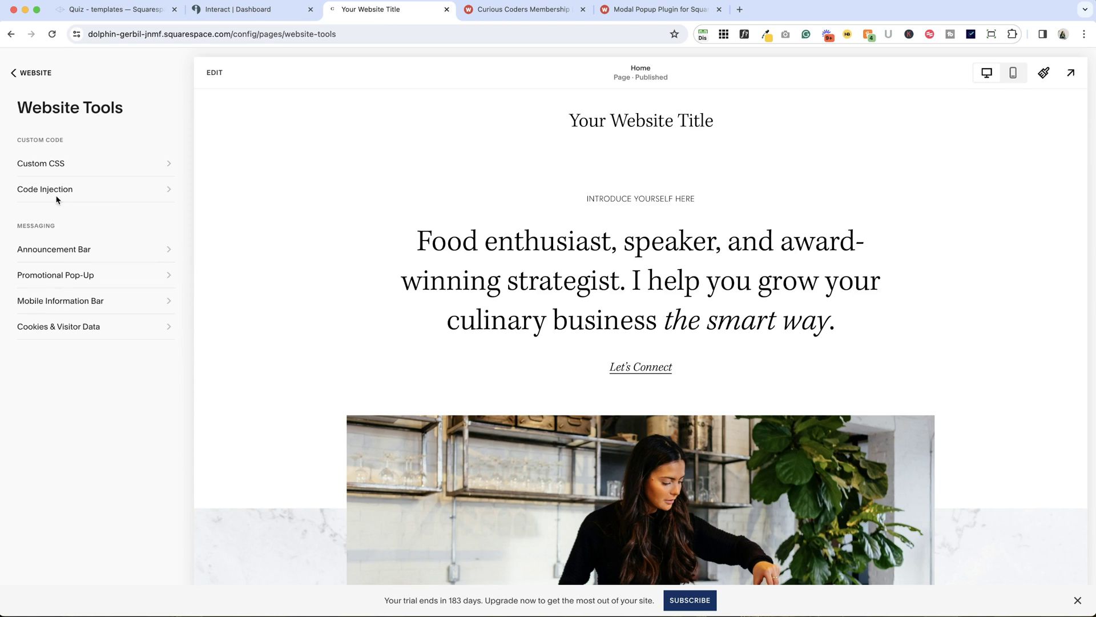
{"action": "left_click", "coordinate": [58, 193]}
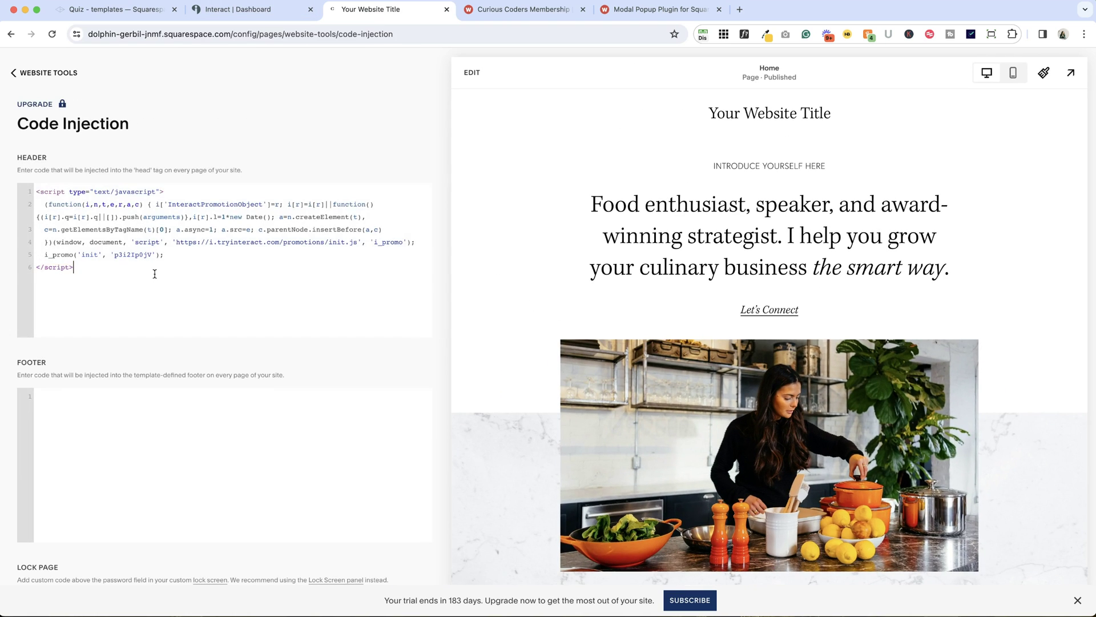
{"action": "left_click", "coordinate": [155, 274]}
{"action": "key", "text": "ctrl+a"}
{"action": "key", "text": "BackSpace"}
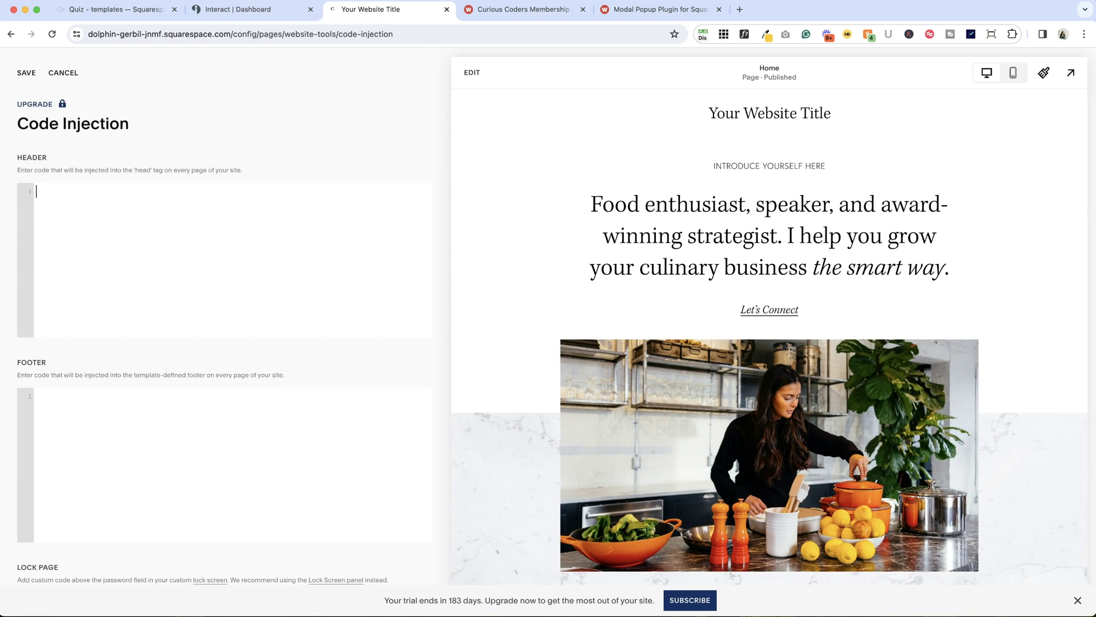
{"action": "left_click", "coordinate": [32, 79]}
{"action": "left_click", "coordinate": [44, 69]}
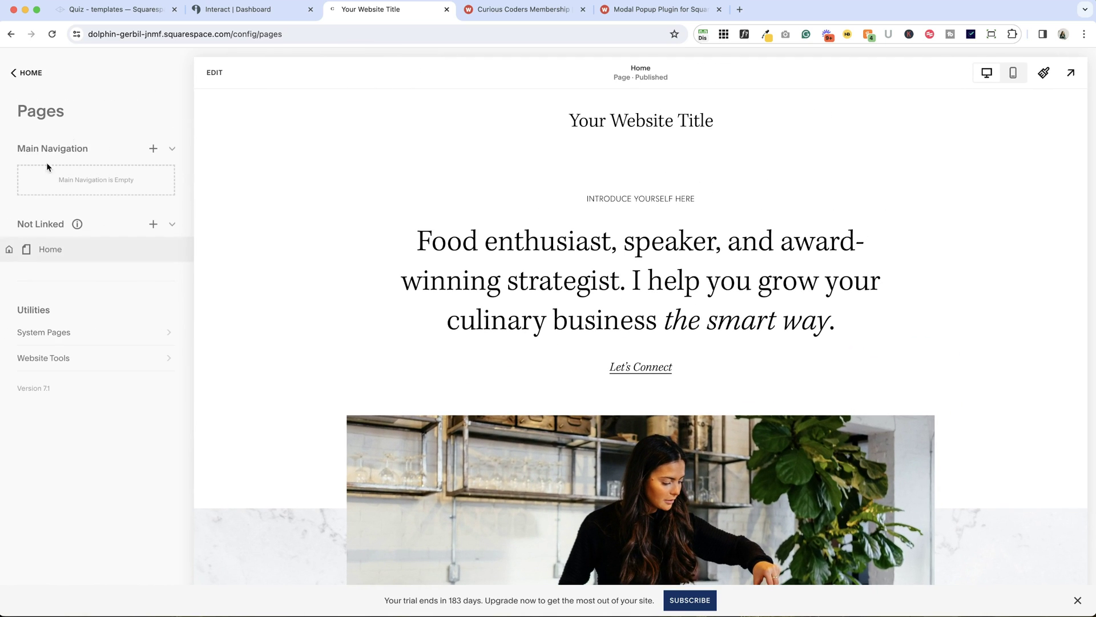
Add a blank unlinked page and name it Quiz
{"action": "left_click", "coordinate": [153, 223]}
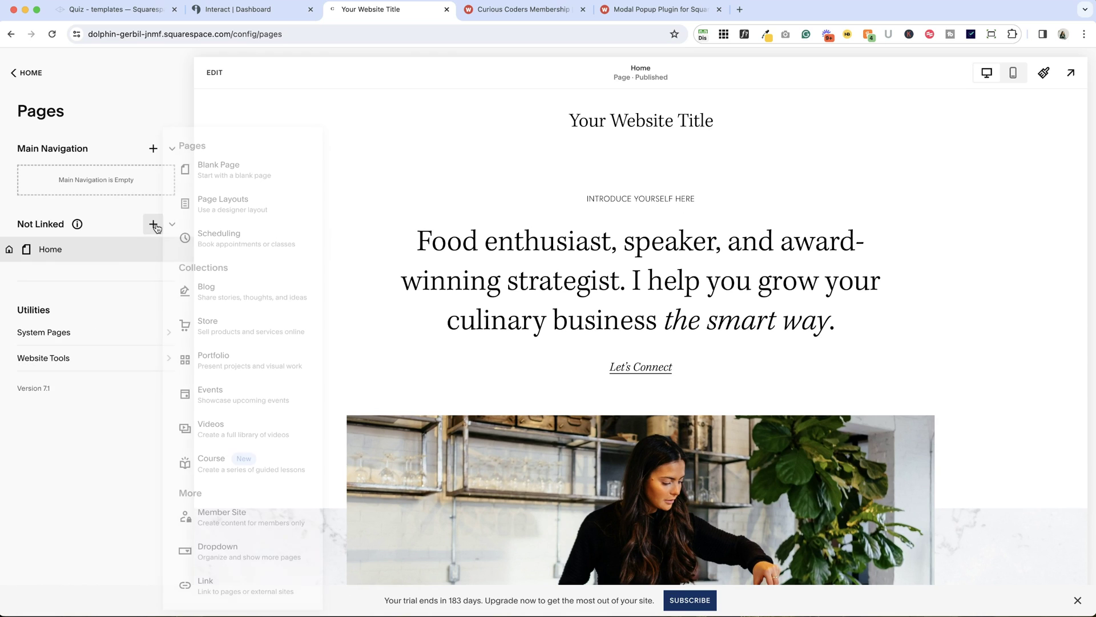
{"action": "left_click", "coordinate": [213, 167]}
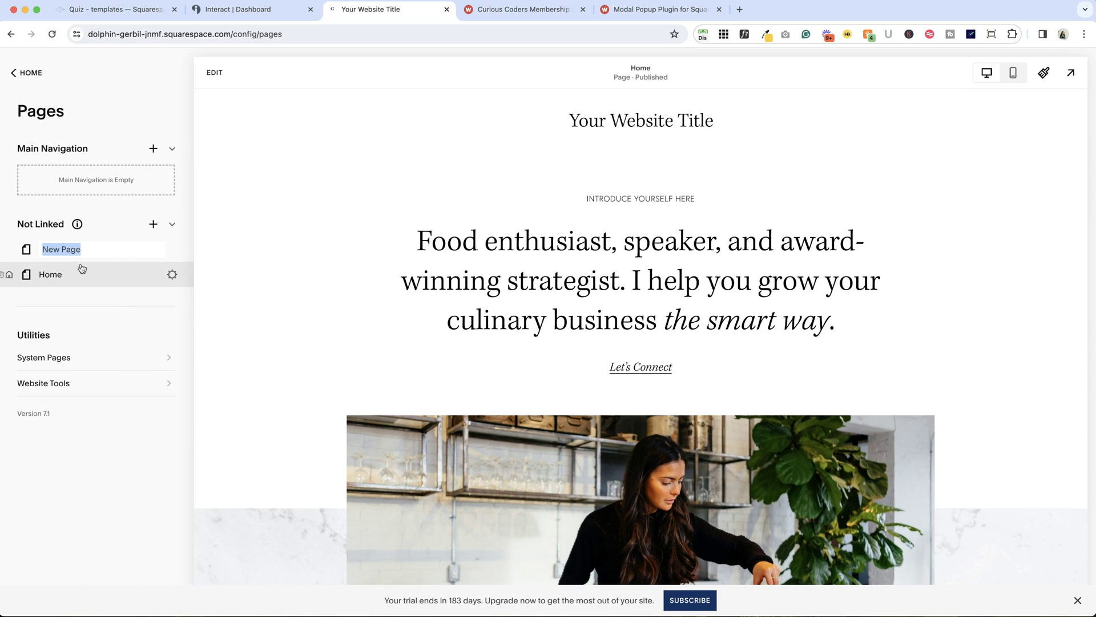
{"action": "type", "text": "Quix"}
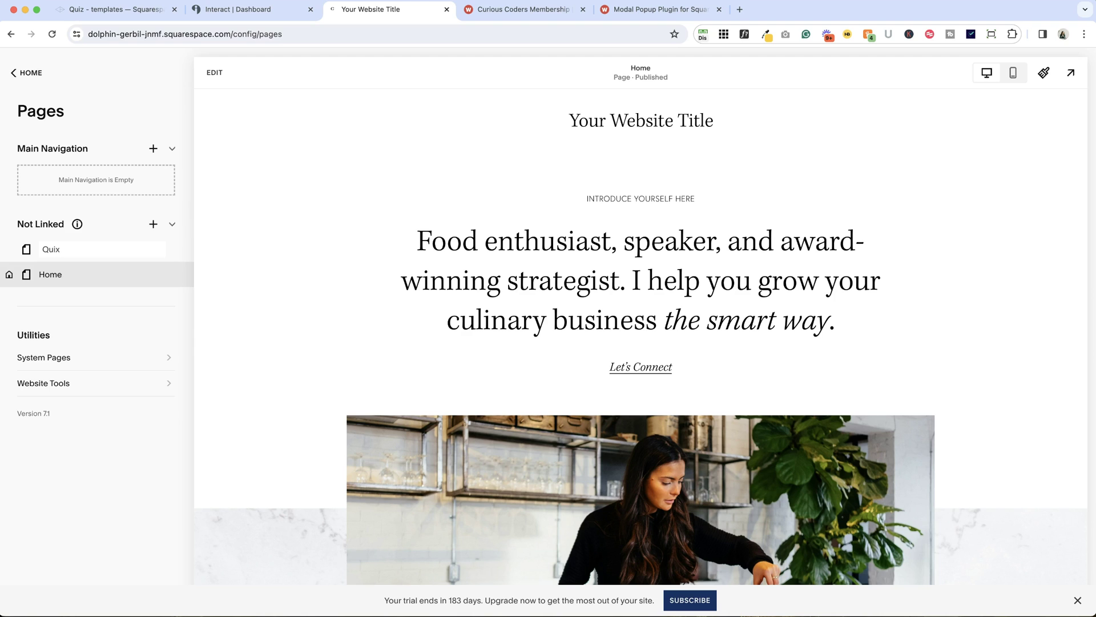
{"action": "key", "text": "Return"}
{"action": "left_click", "coordinate": [172, 249]}
{"action": "left_click", "coordinate": [570, 247]}
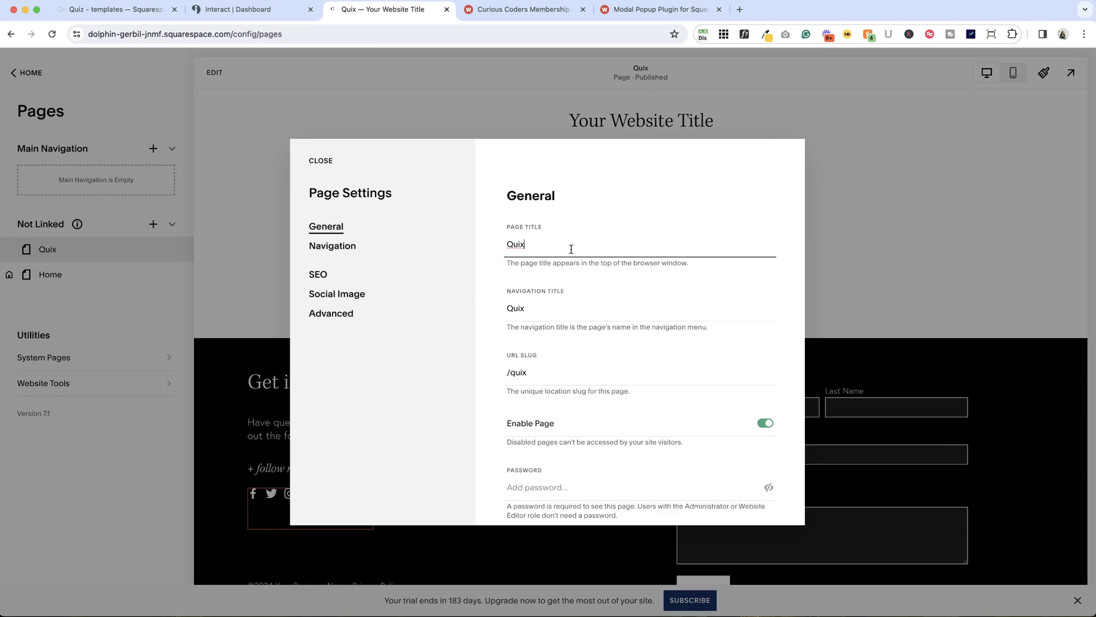
{"action": "key", "text": "BackSpace"}
{"action": "type", "text": "z"}
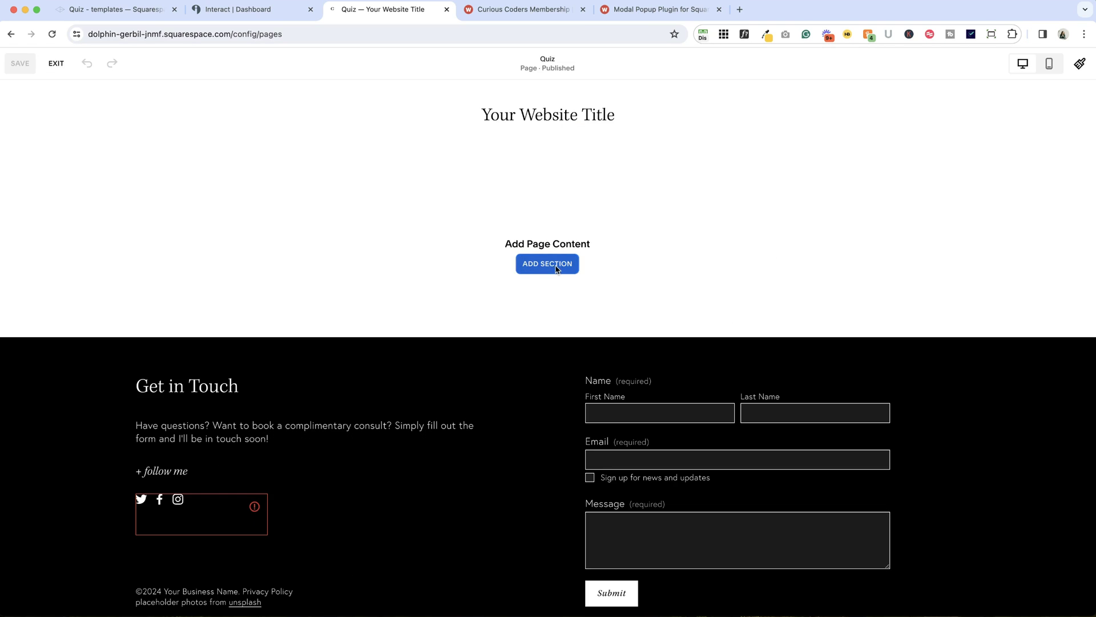
Add a blank section with a Code block and replace its Hello, World code with the quiz embed script
{"action": "left_click", "coordinate": [547, 263]}
{"action": "left_click", "coordinate": [191, 240]}
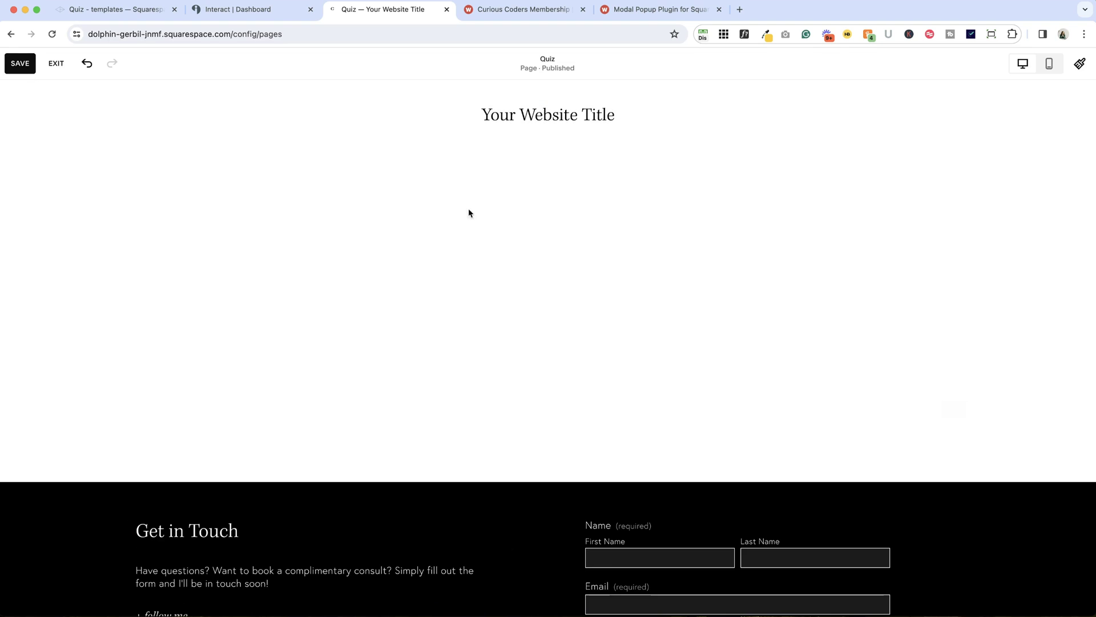
{"action": "left_click", "coordinate": [70, 184]}
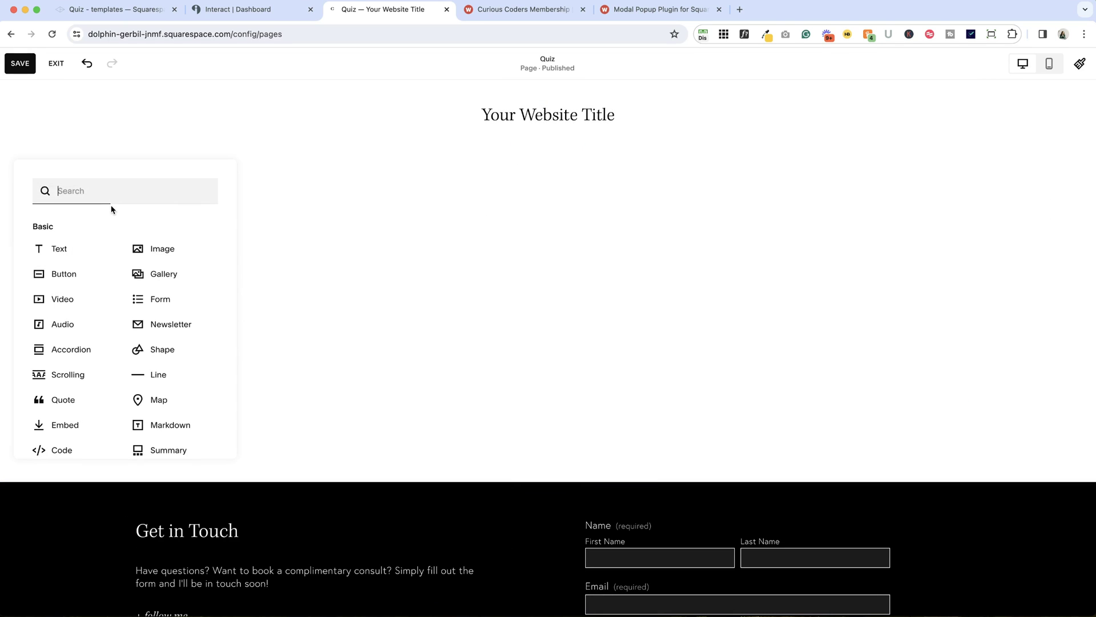
{"action": "type", "text": "code"}
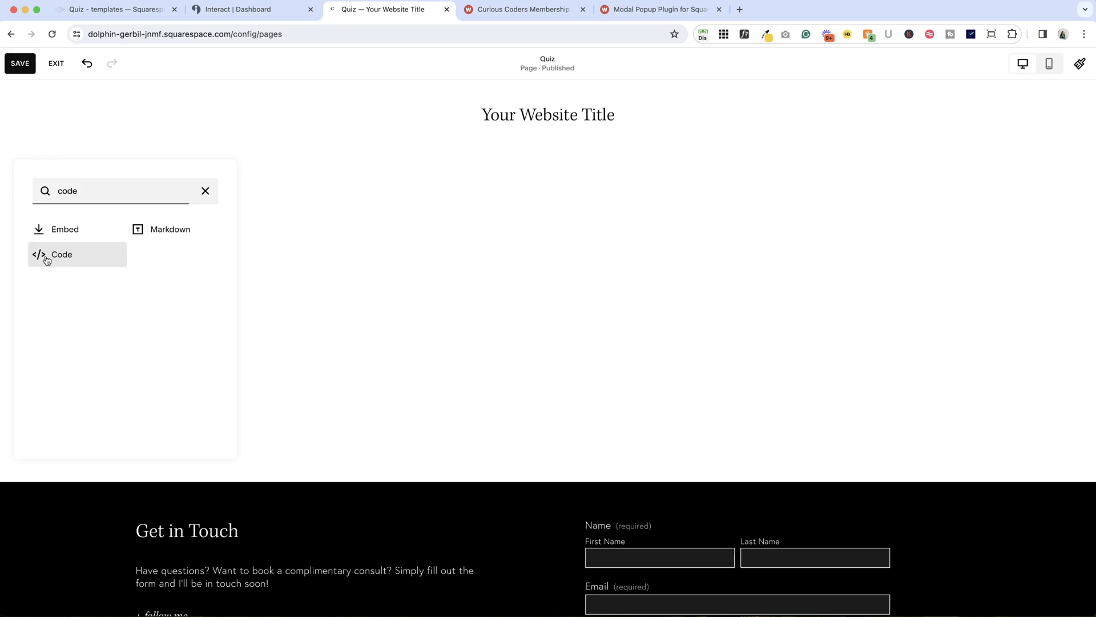
{"action": "left_click", "coordinate": [44, 254]}
{"action": "double_click", "coordinate": [188, 275]}
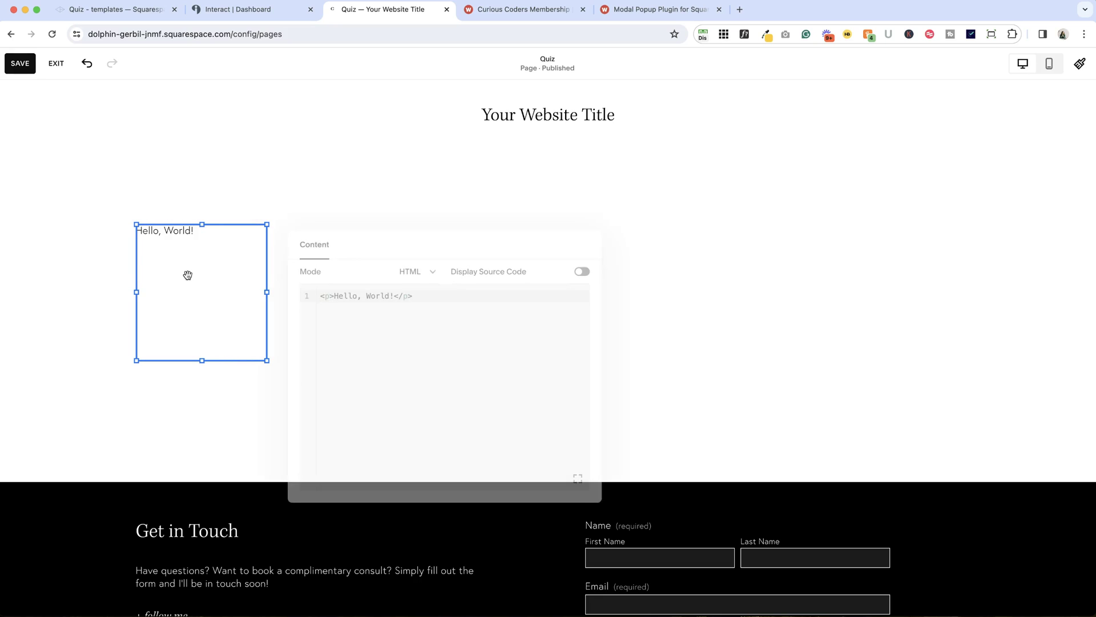
{"action": "left_click", "coordinate": [431, 299]}
{"action": "key", "text": "ctrl+a"}
{"action": "key", "text": "ctrl+v"}
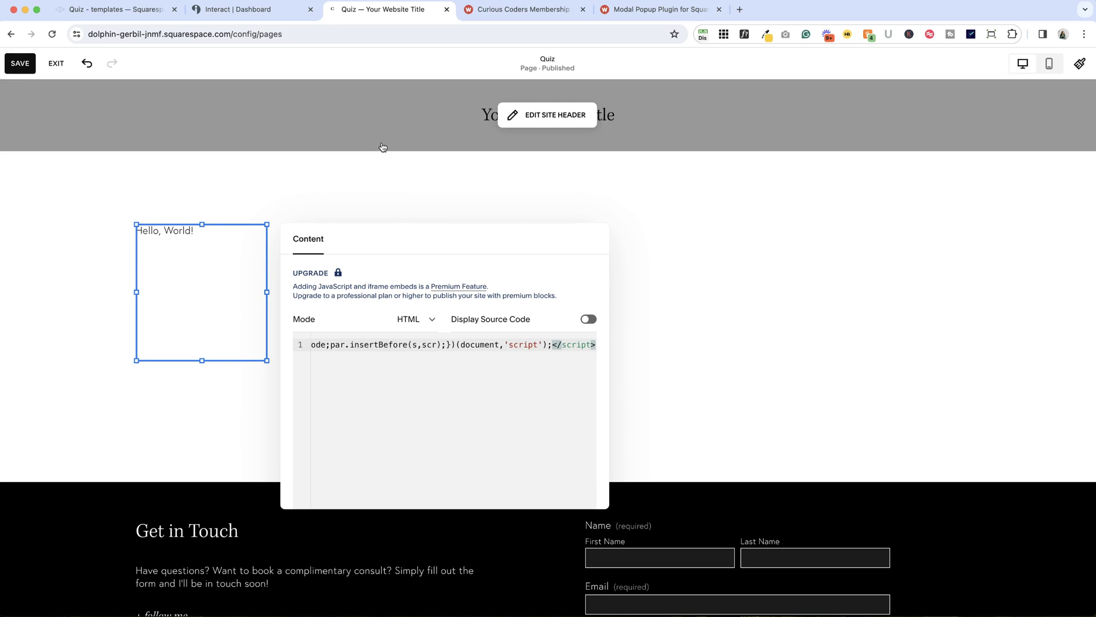
{"action": "left_click", "coordinate": [387, 171]}
Widen and centre the code block, then save the Quiz page
{"action": "left_click", "coordinate": [259, 288]}
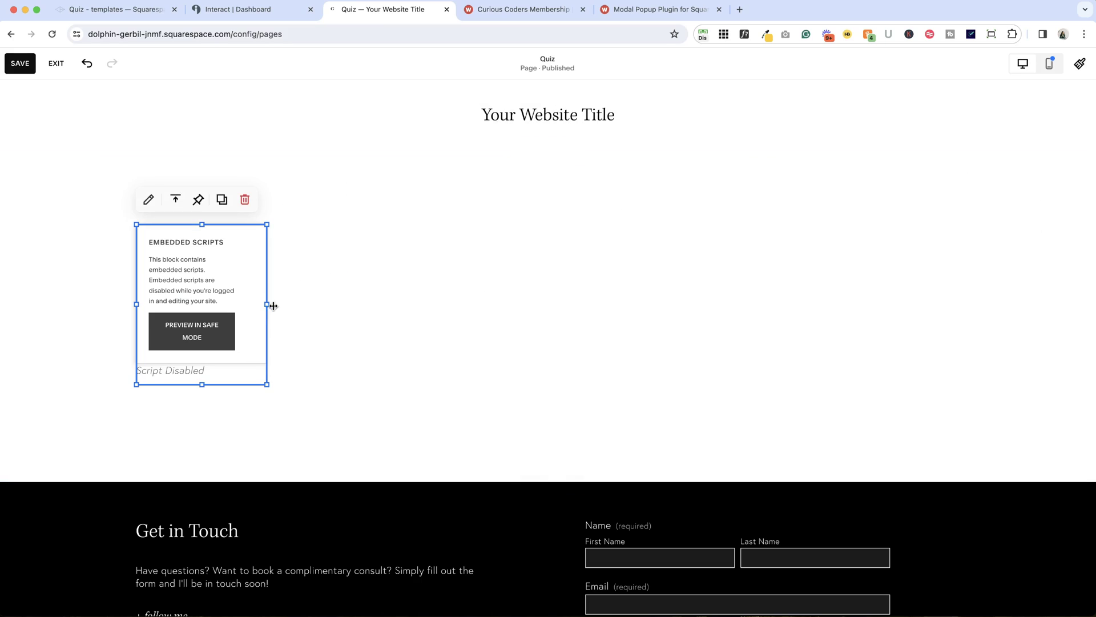
{"action": "left_click_drag", "start_coordinate": [268, 304], "coordinate": [686, 273]}
{"action": "left_click_drag", "start_coordinate": [548, 291], "coordinate": [641, 299]}
{"action": "left_click", "coordinate": [21, 64]}
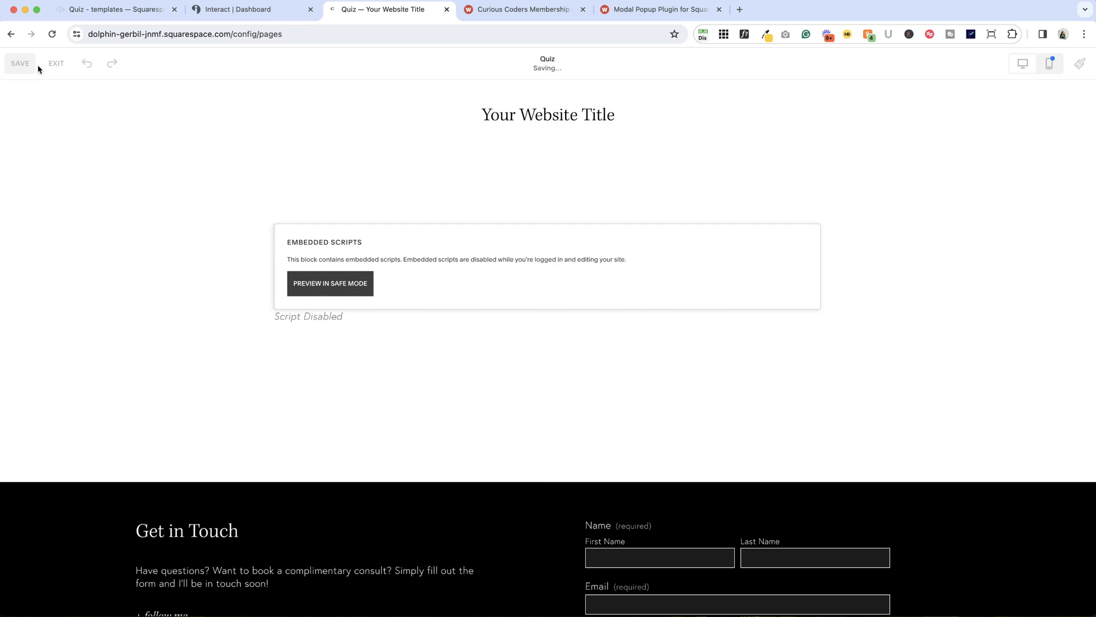
Take the embedded quiz, choosing Apricot and Spice notes and a bitter flavour profile
{"action": "left_click", "coordinate": [56, 64]}
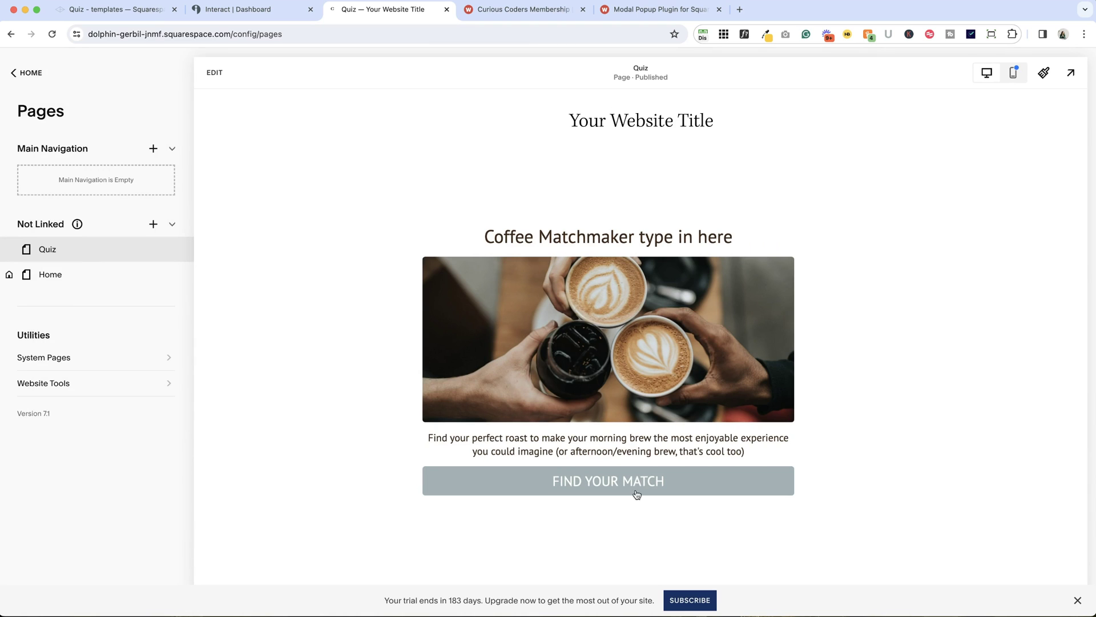
{"action": "left_click", "coordinate": [636, 483]}
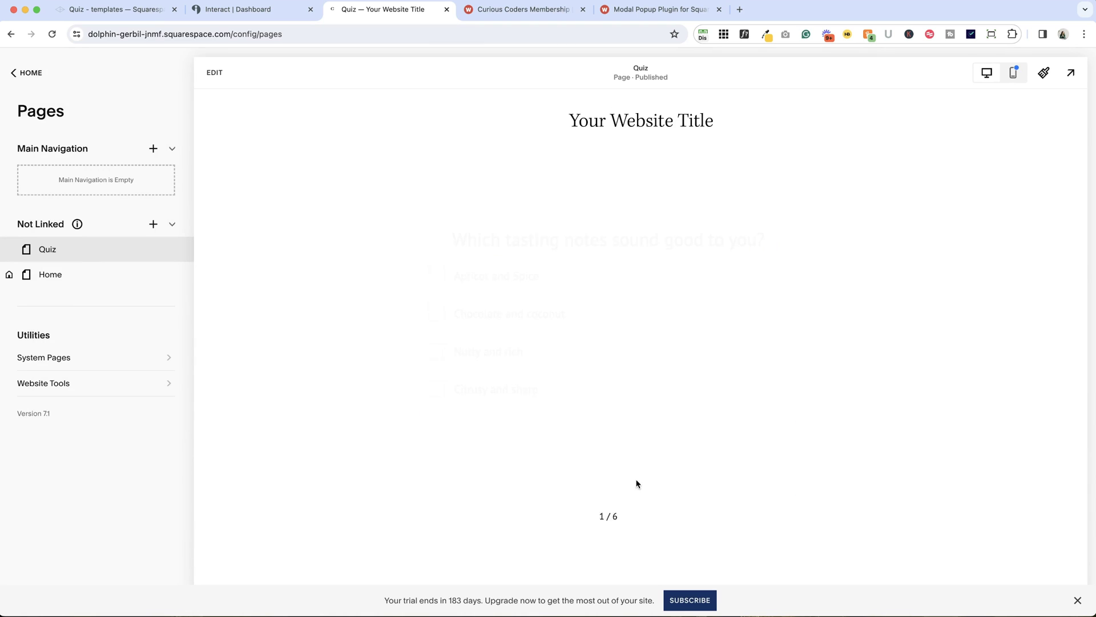
{"action": "left_click", "coordinate": [487, 278]}
{"action": "left_click", "coordinate": [562, 314]}
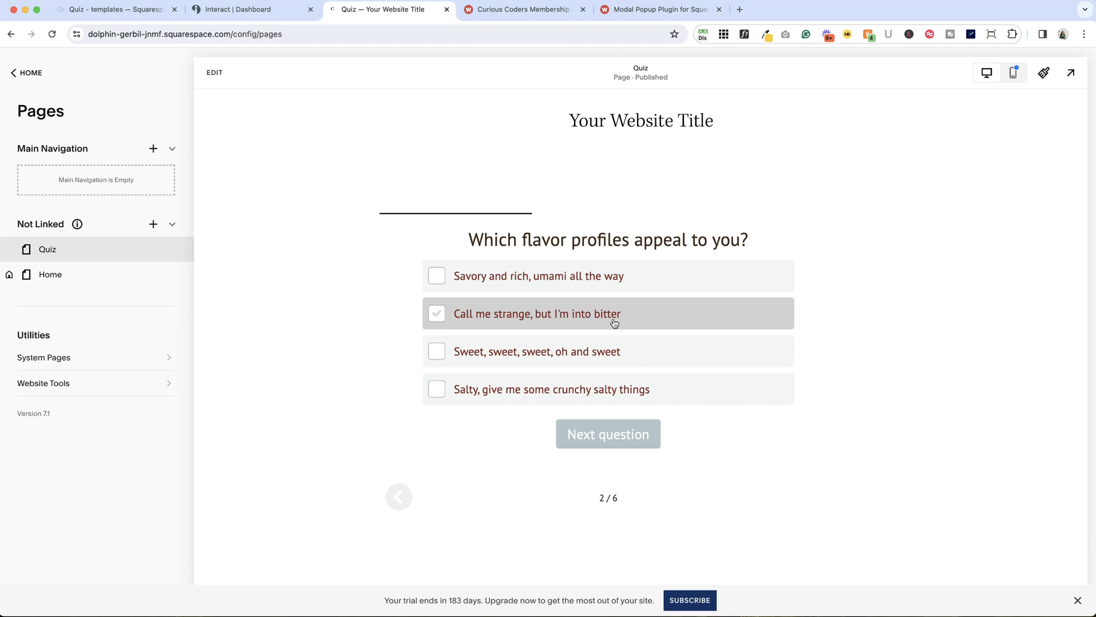
{"action": "left_click", "coordinate": [608, 434]}
{"action": "left_click", "coordinate": [563, 313]}
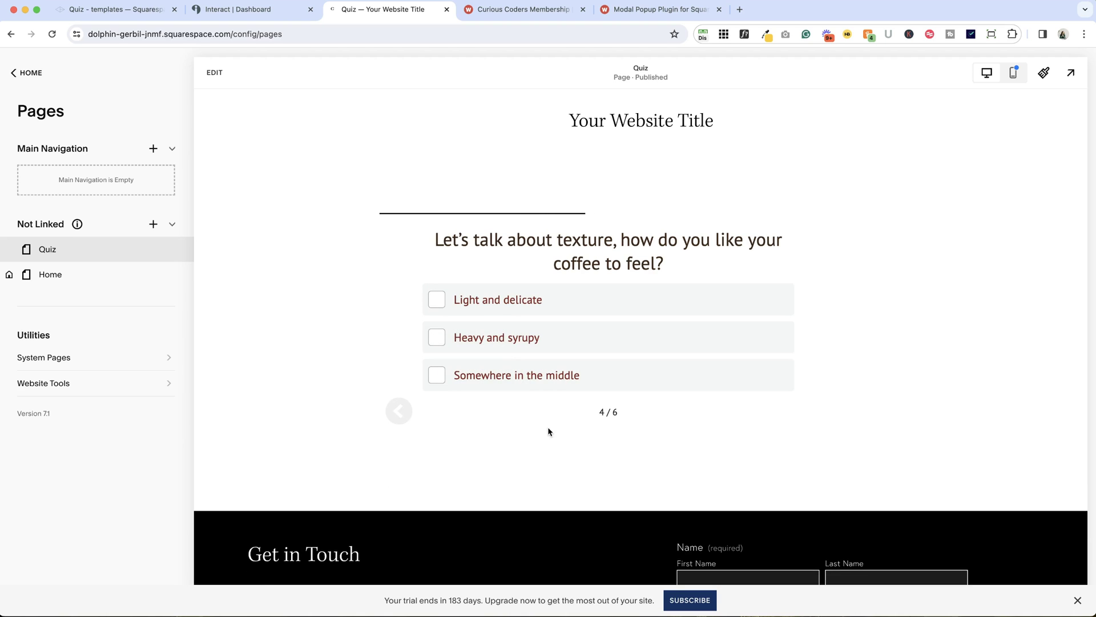
{"action": "left_click", "coordinate": [503, 312]}
{"action": "left_click", "coordinate": [605, 349]}
{"action": "left_click", "coordinate": [605, 344]}
Skip the email step and scroll through the Colombian Organic Medium Roast result
{"action": "left_click", "coordinate": [607, 421]}
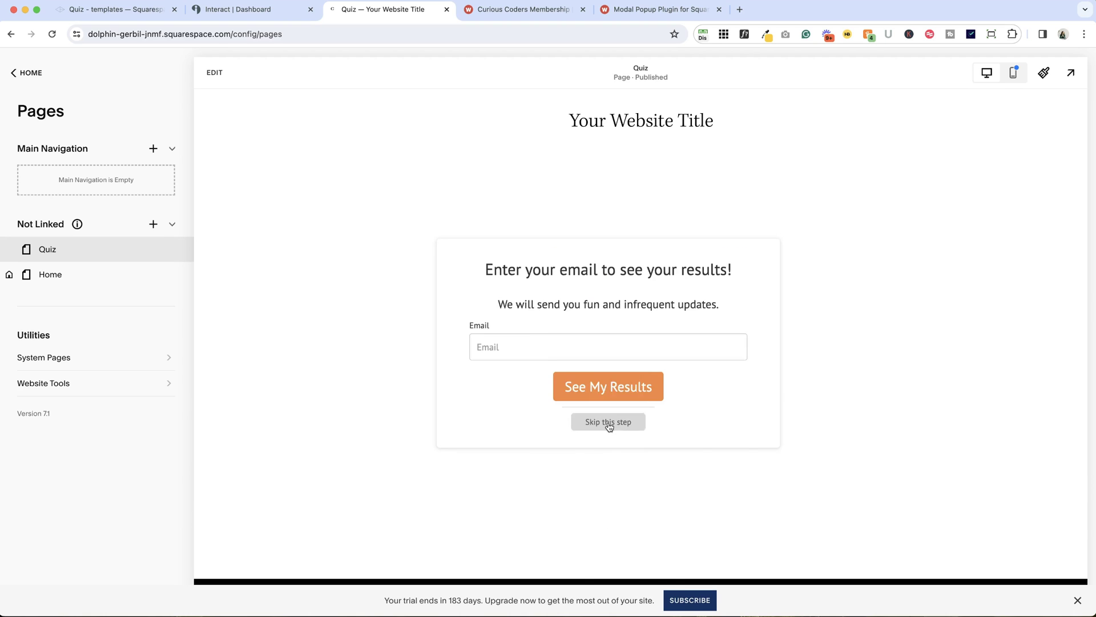
{"action": "scroll", "coordinate": [612, 322], "scroll_direction": "down", "scroll_amount": 1}
{"action": "scroll", "coordinate": [613, 320], "scroll_direction": "down", "scroll_amount": 5}
{"action": "scroll", "coordinate": [613, 318], "scroll_direction": "up", "scroll_amount": 5}
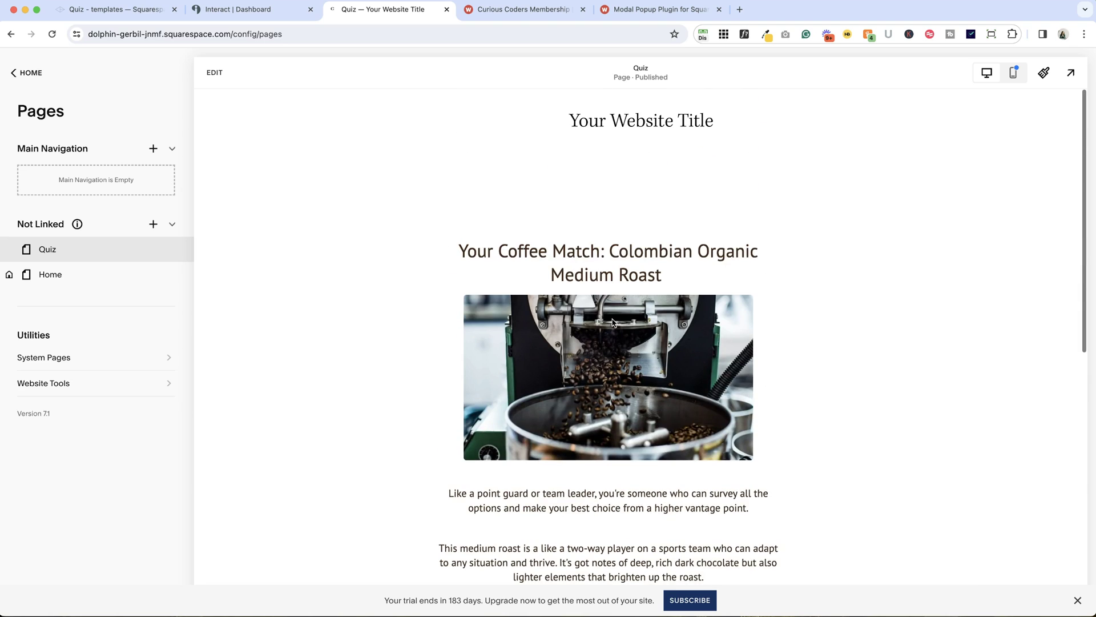
{"action": "scroll", "coordinate": [605, 285], "scroll_direction": "down", "scroll_amount": 5}
{"action": "scroll", "coordinate": [604, 285], "scroll_direction": "down", "scroll_amount": 1}
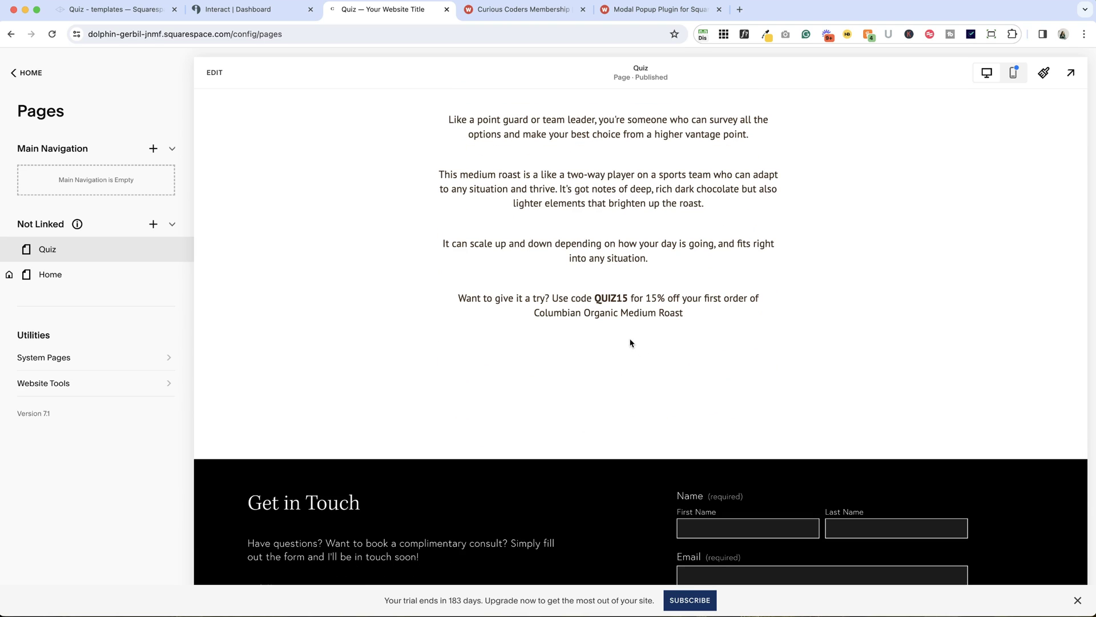
{"action": "scroll", "coordinate": [631, 343], "scroll_direction": "up", "scroll_amount": 6}
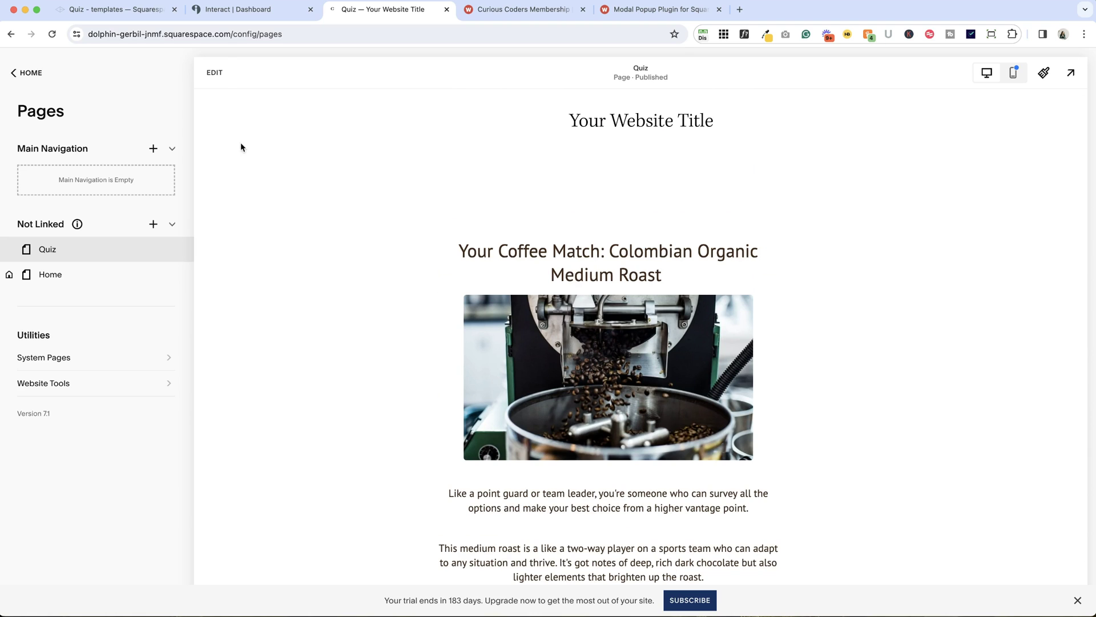
Nudge the quiz code block into position and save the Quiz page
{"action": "left_click", "coordinate": [215, 73]}
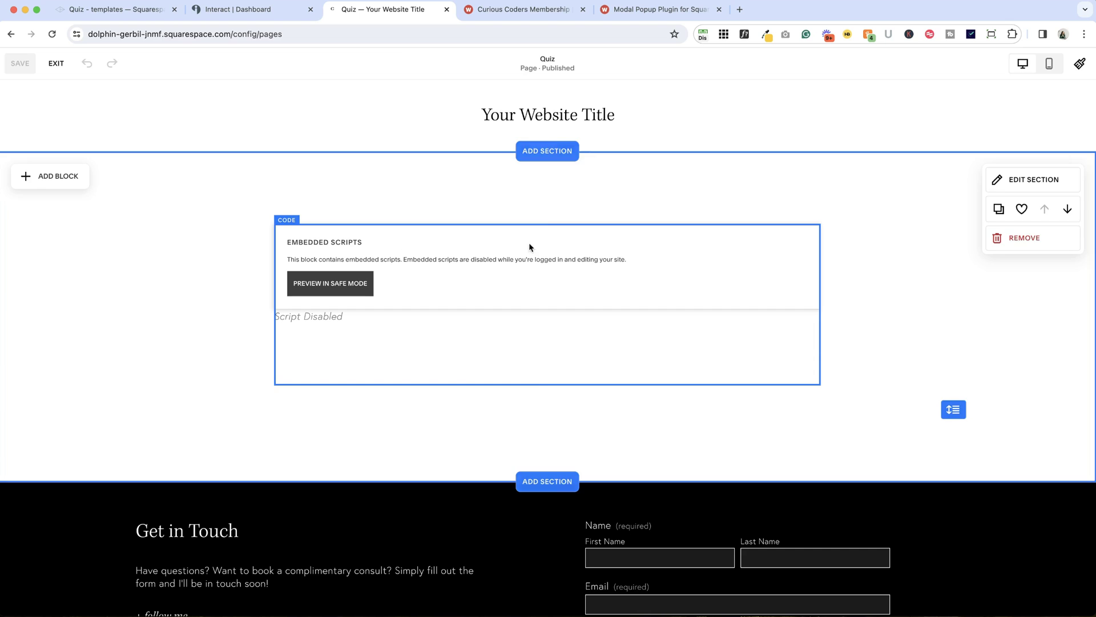
{"action": "left_click_drag", "start_coordinate": [528, 247], "coordinate": [578, 247]}
{"action": "left_click", "coordinate": [20, 63]}
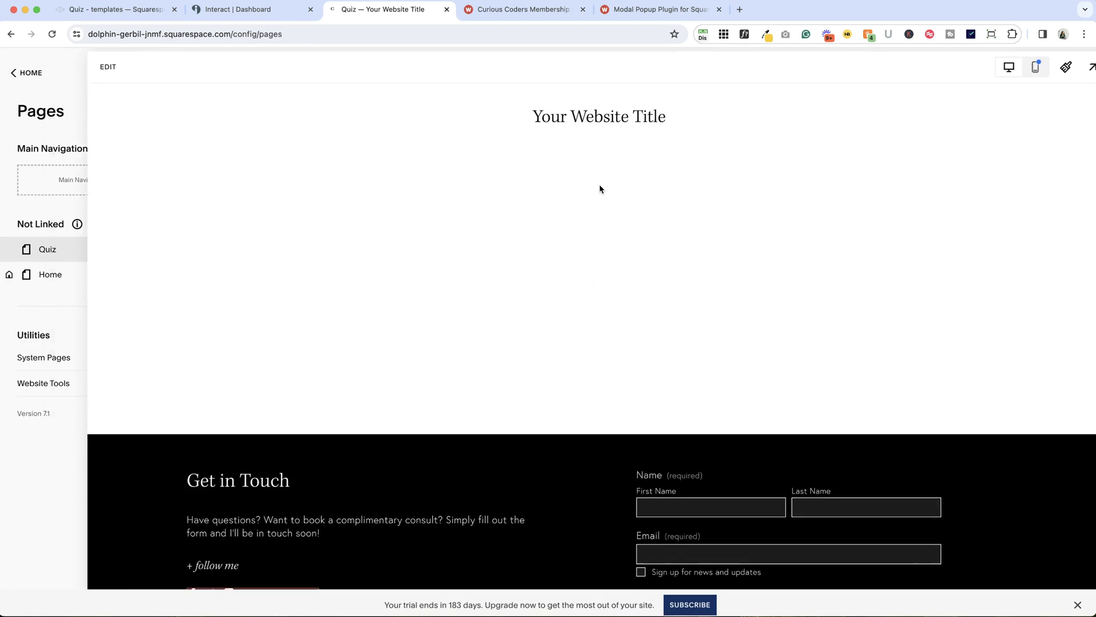
{"action": "scroll", "coordinate": [702, 214], "scroll_direction": "down", "scroll_amount": 2}
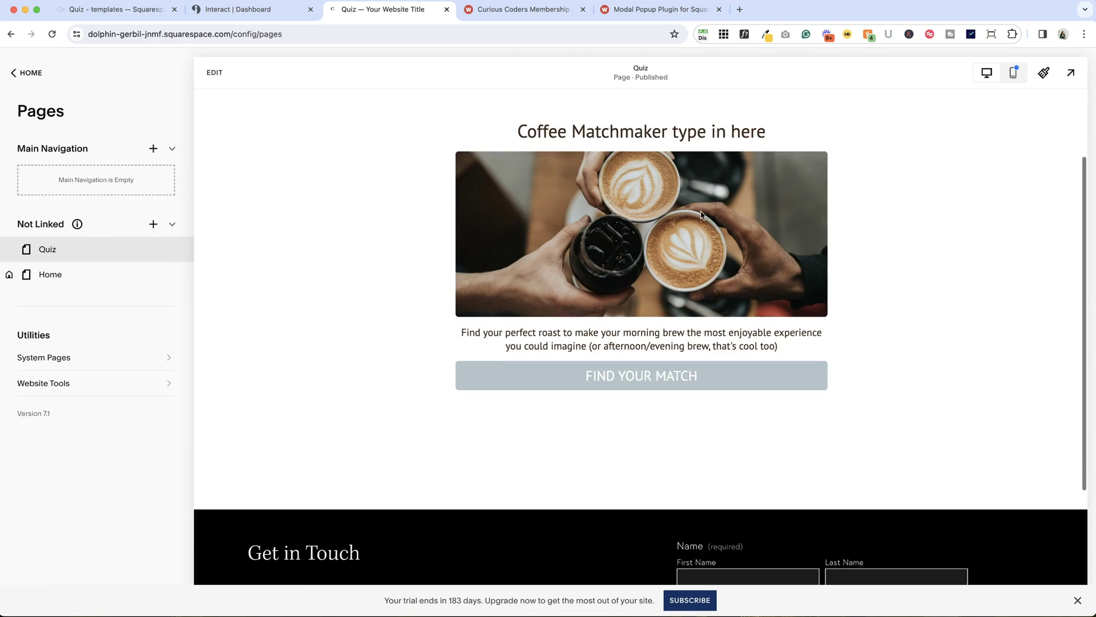
{"action": "scroll", "coordinate": [702, 215], "scroll_direction": "up", "scroll_amount": 3}
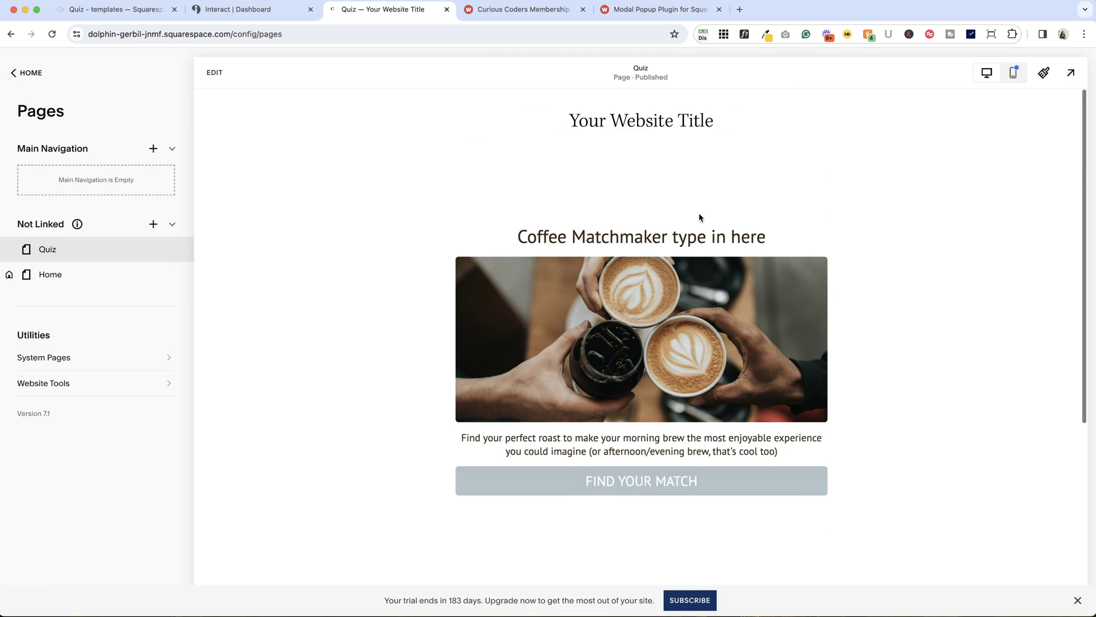
{"action": "left_click", "coordinate": [64, 273]}
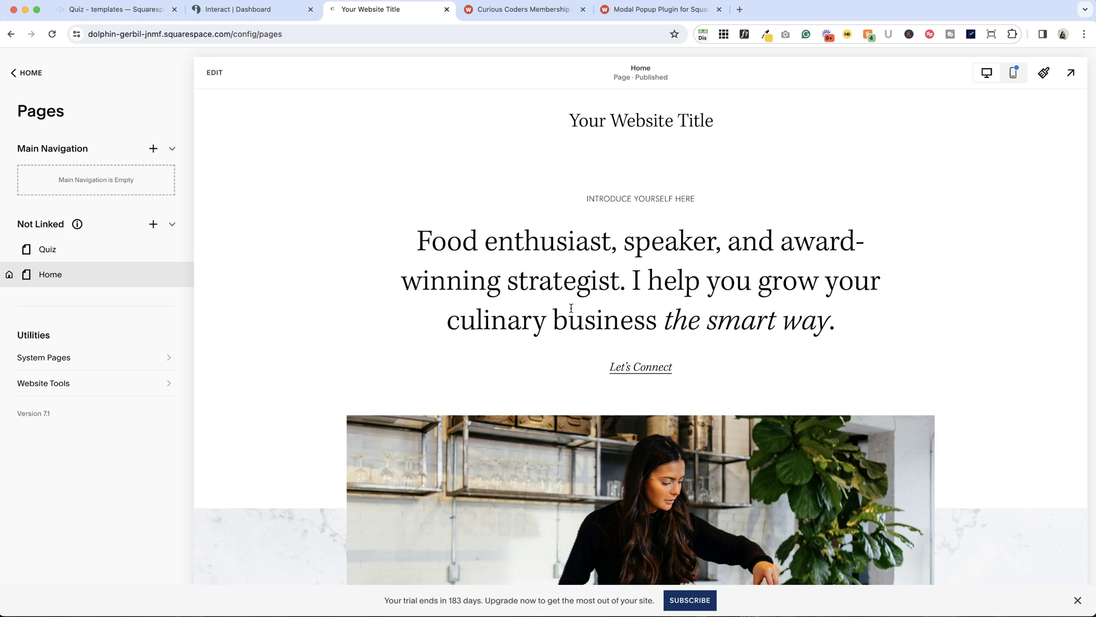
Replace the Home page's 'Let's Connect' text with 'Take the Coffee Matchmaker Quiz'
{"action": "left_click", "coordinate": [215, 72]}
{"action": "triple_click", "coordinate": [545, 369]}
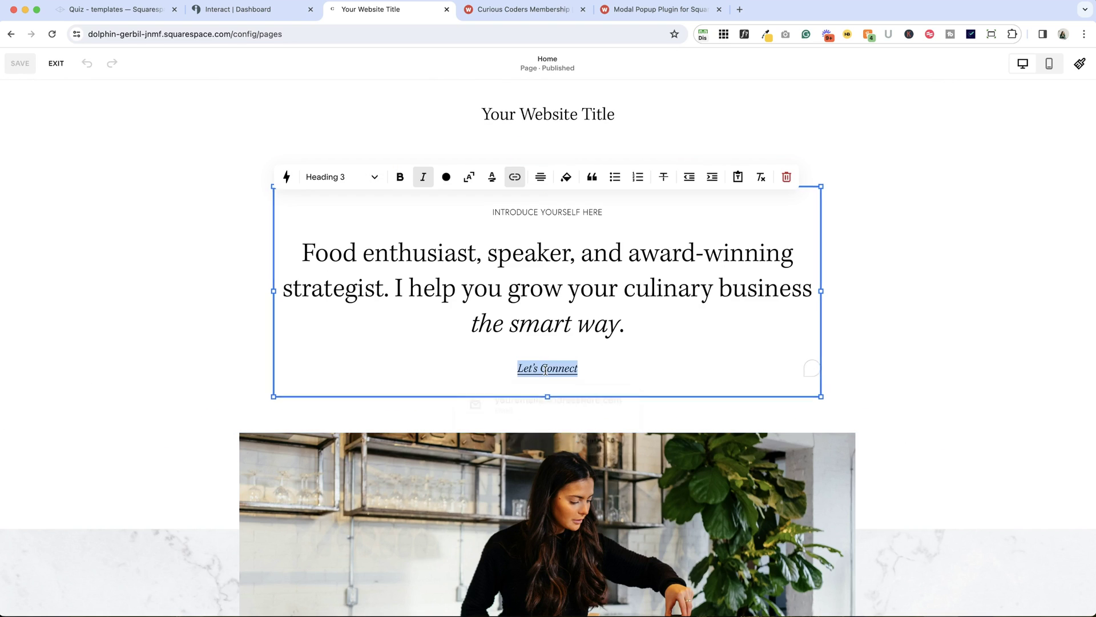
{"action": "type", "text": "Take the "}
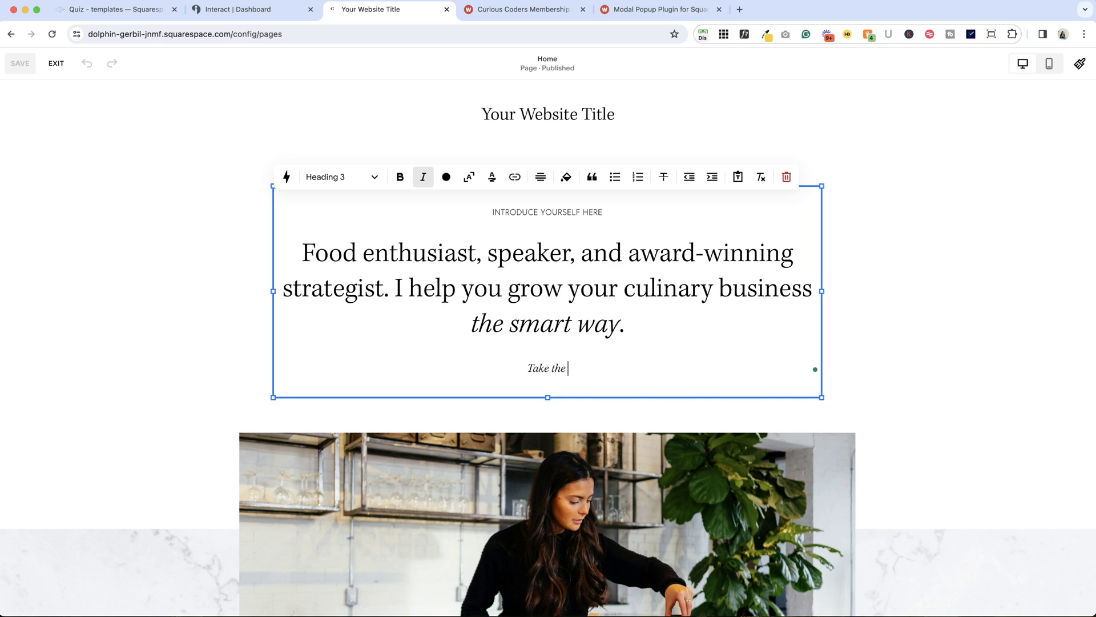
{"action": "type", "text": "Quiz"}
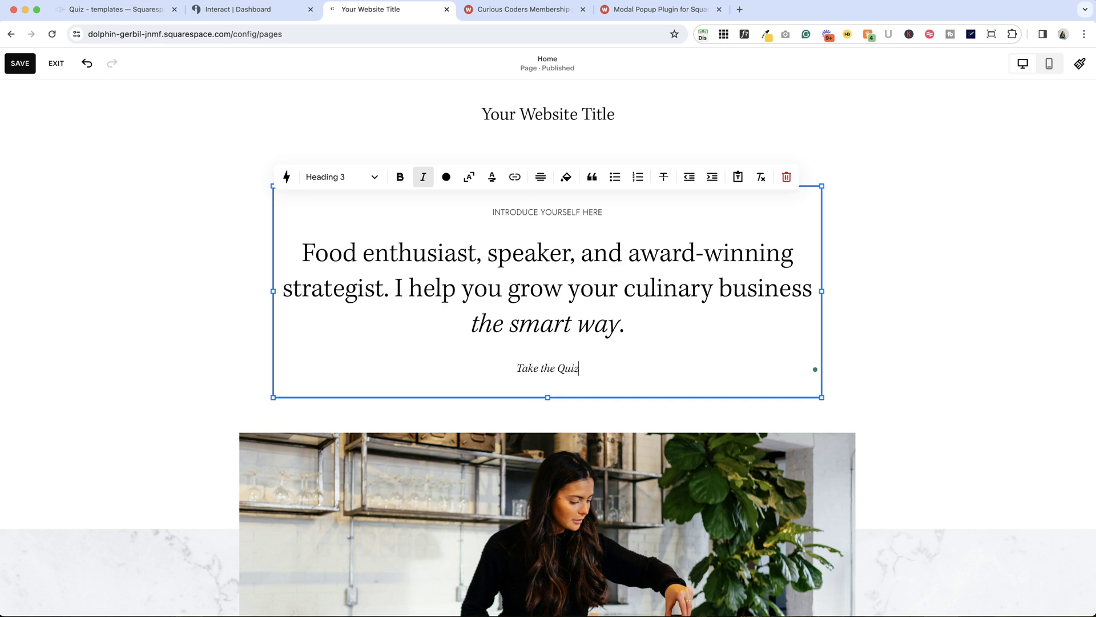
{"action": "key", "text": "Left"}
{"action": "key", "text": "Left"}
{"action": "type", "text": "Coffee Match"}
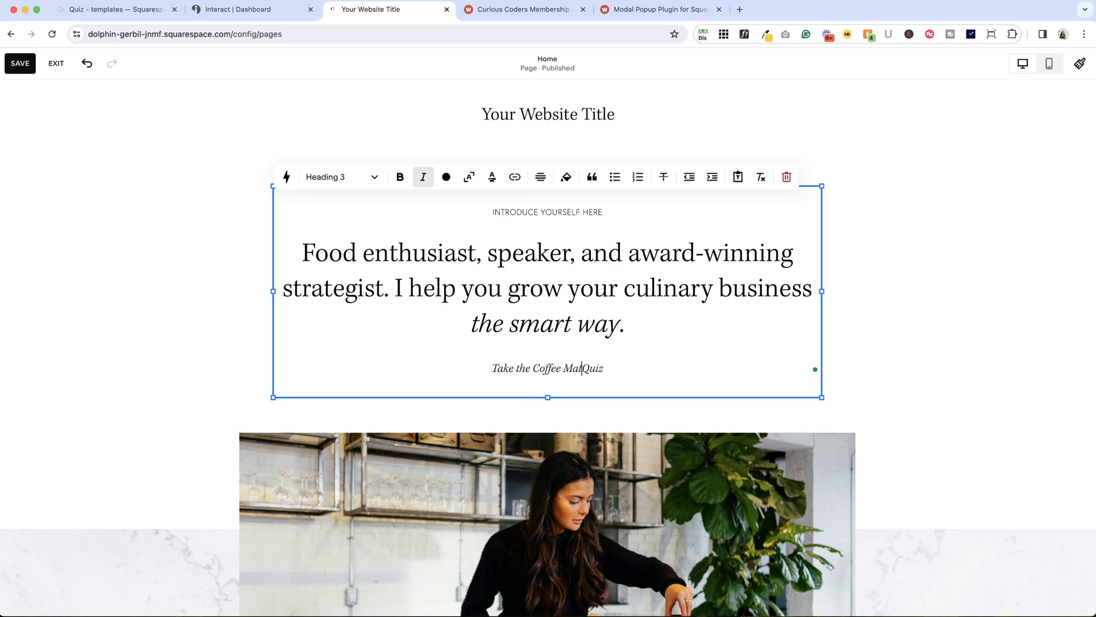
{"action": "type", "text": "maker"}
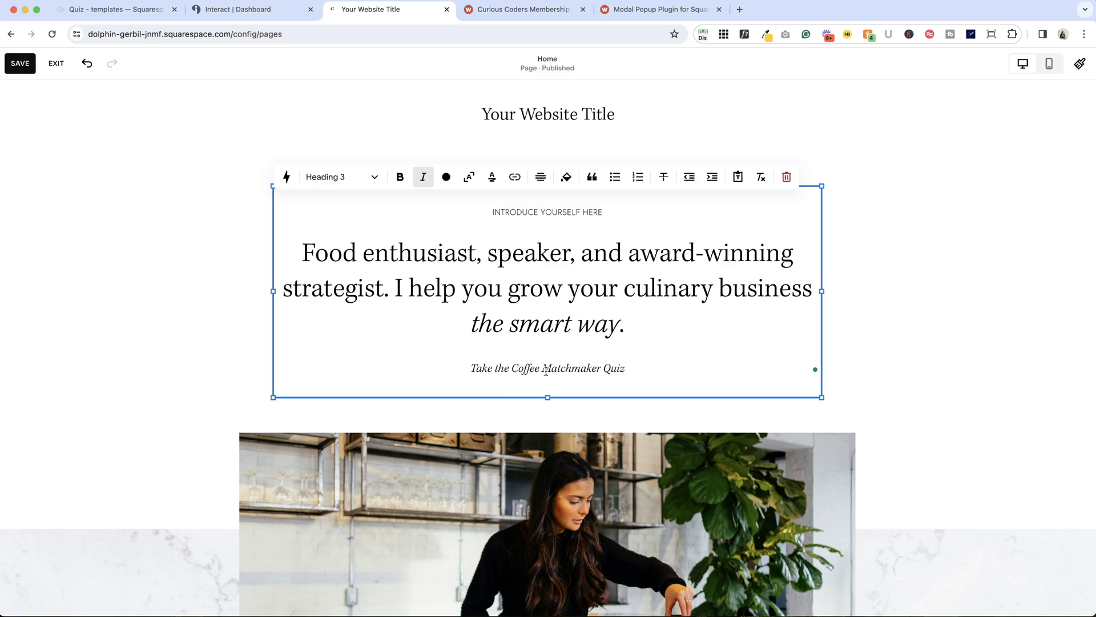
Link that line to /quiz, save the Home page, and preview the Quiz page
{"action": "triple_click", "coordinate": [568, 369]}
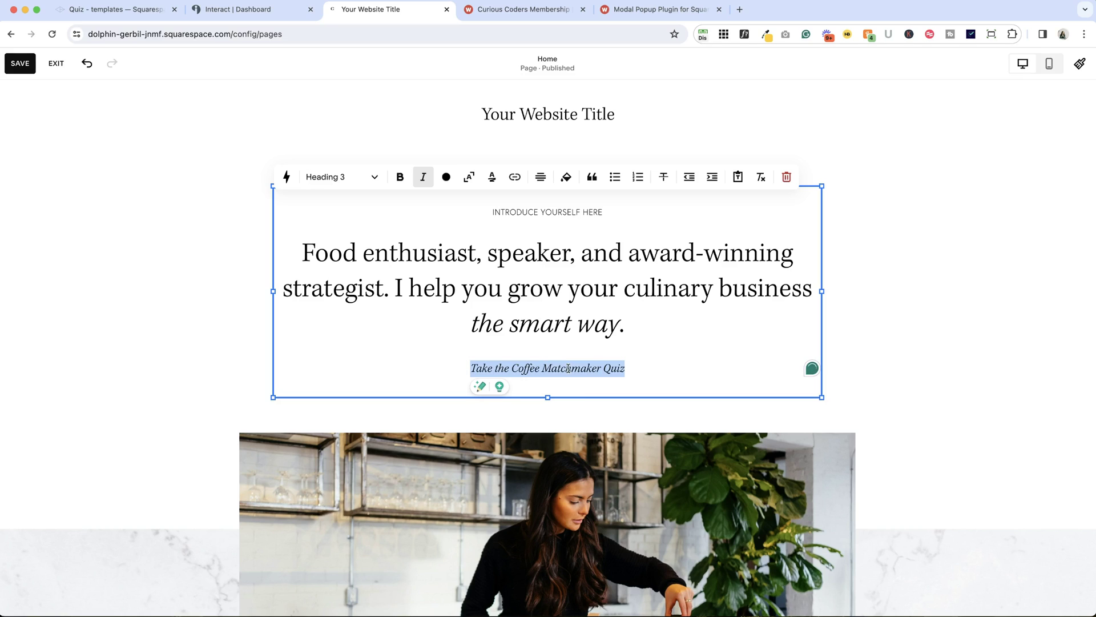
{"action": "left_click", "coordinate": [514, 177]}
{"action": "type", "text": "/quiz"}
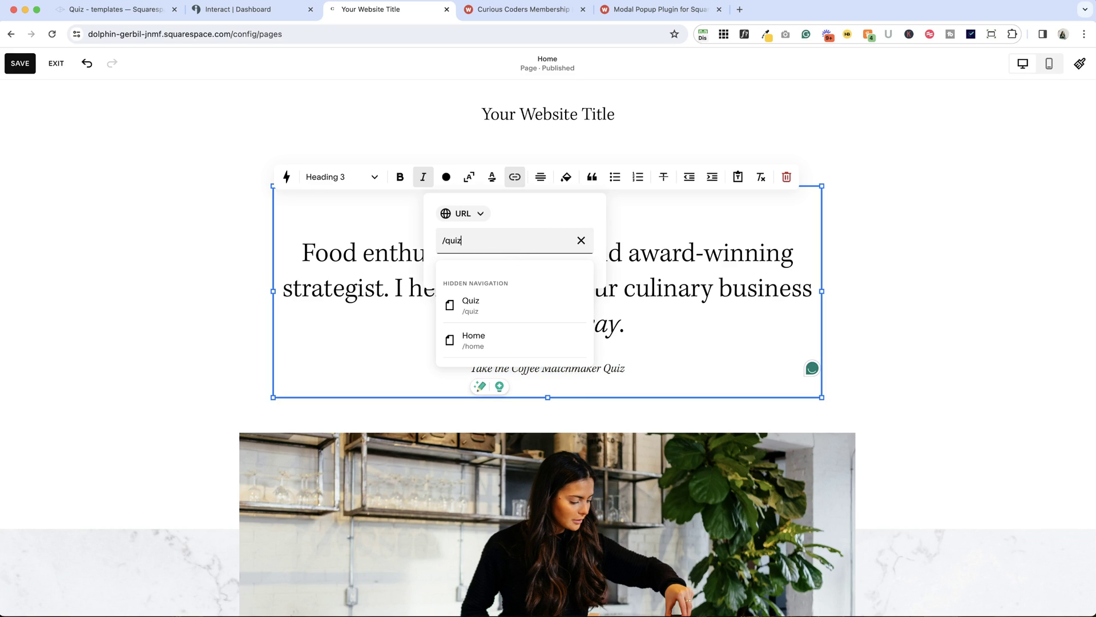
{"action": "left_click", "coordinate": [506, 297]}
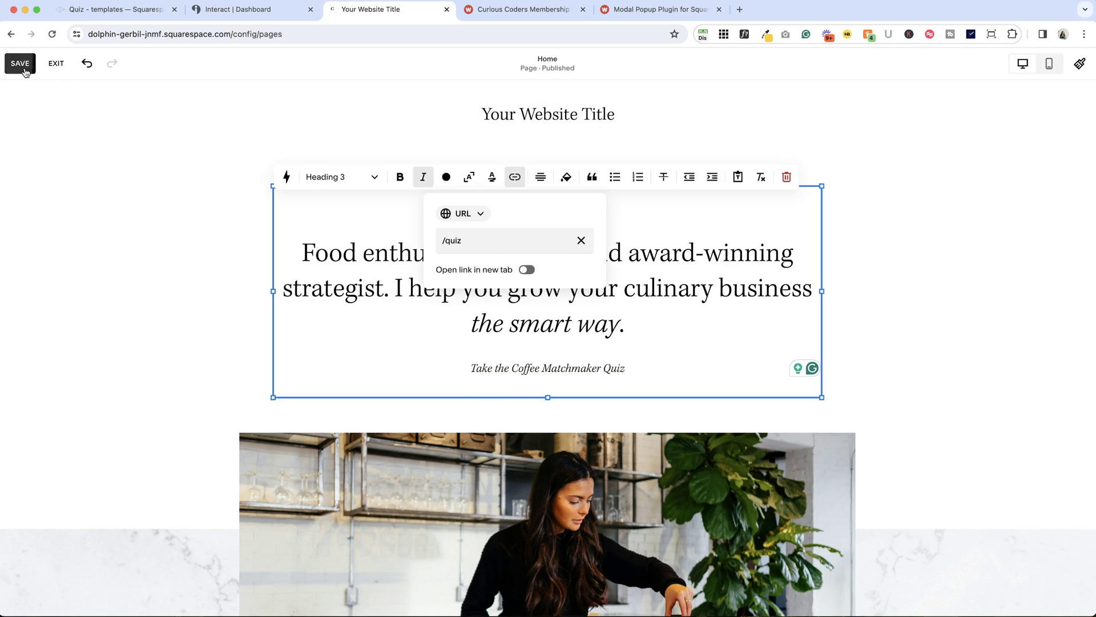
{"action": "left_click", "coordinate": [24, 68]}
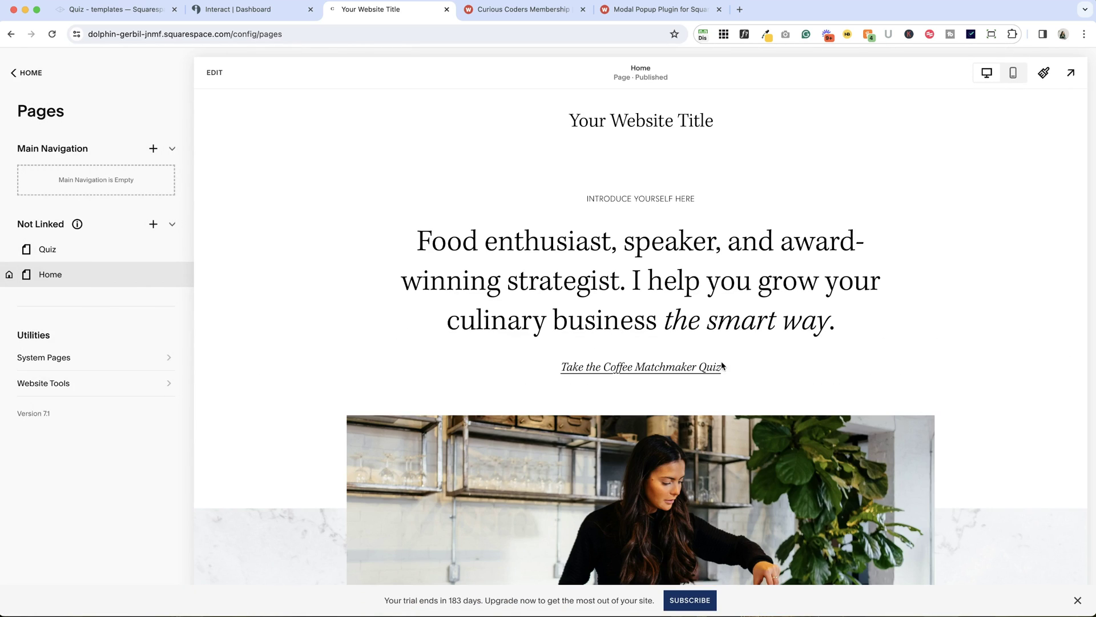
{"action": "left_click", "coordinate": [705, 367]}
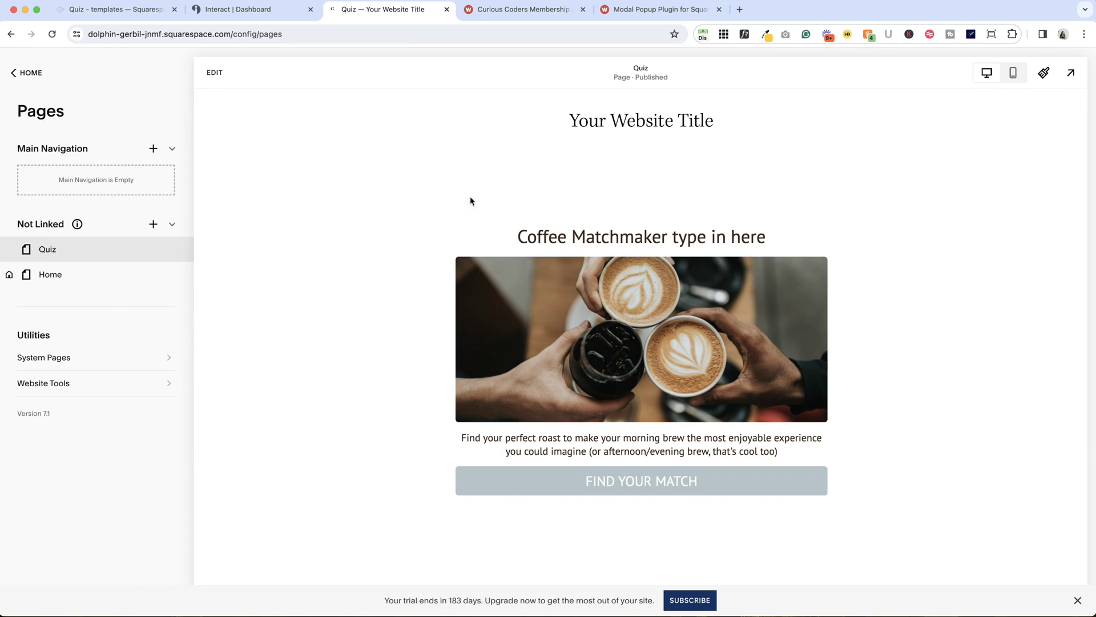
{"action": "left_click", "coordinate": [111, 9]}
Scroll through the christyprice.com home page to see its quiz badge example
{"action": "left_click", "coordinate": [114, 97]}
{"action": "scroll", "coordinate": [941, 506], "scroll_direction": "down", "scroll_amount": 1}
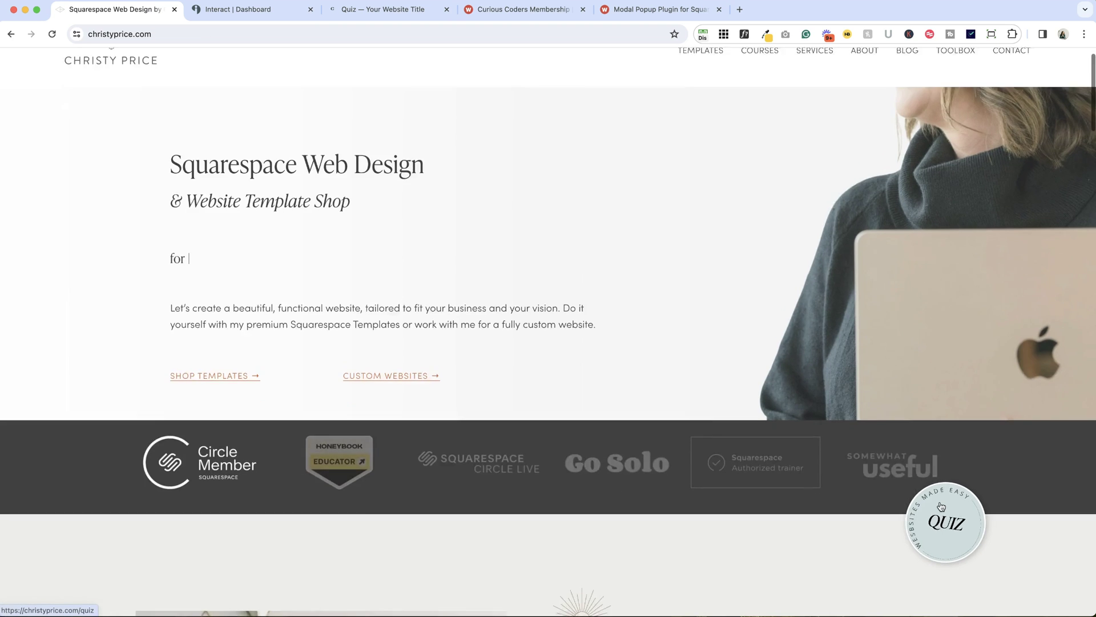
{"action": "scroll", "coordinate": [941, 507], "scroll_direction": "down", "scroll_amount": 20}
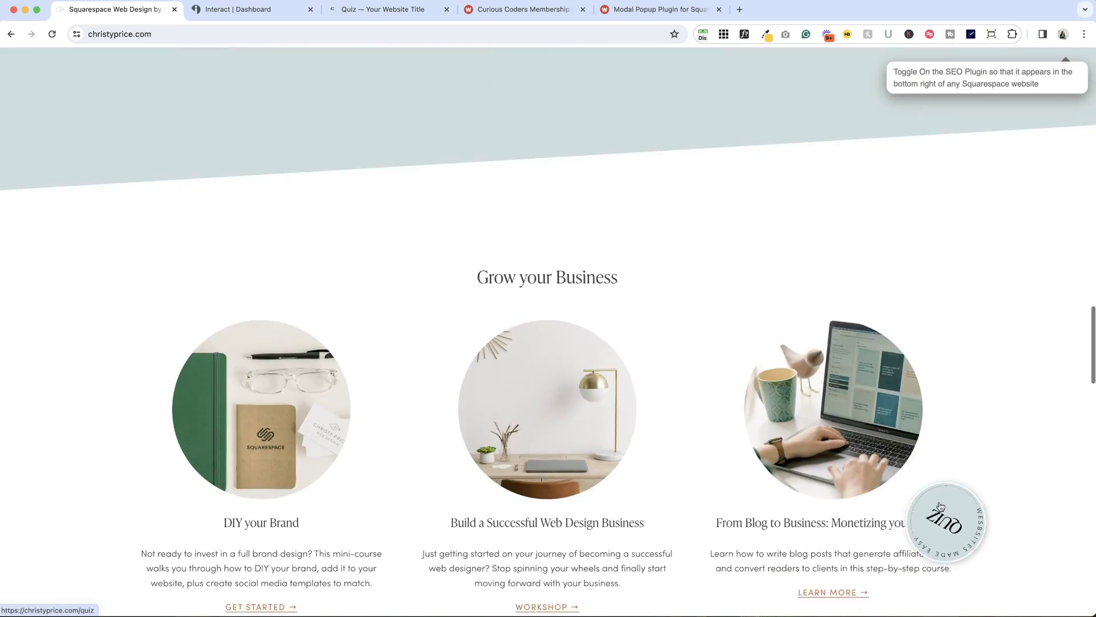
{"action": "scroll", "coordinate": [941, 506], "scroll_direction": "up", "scroll_amount": 20}
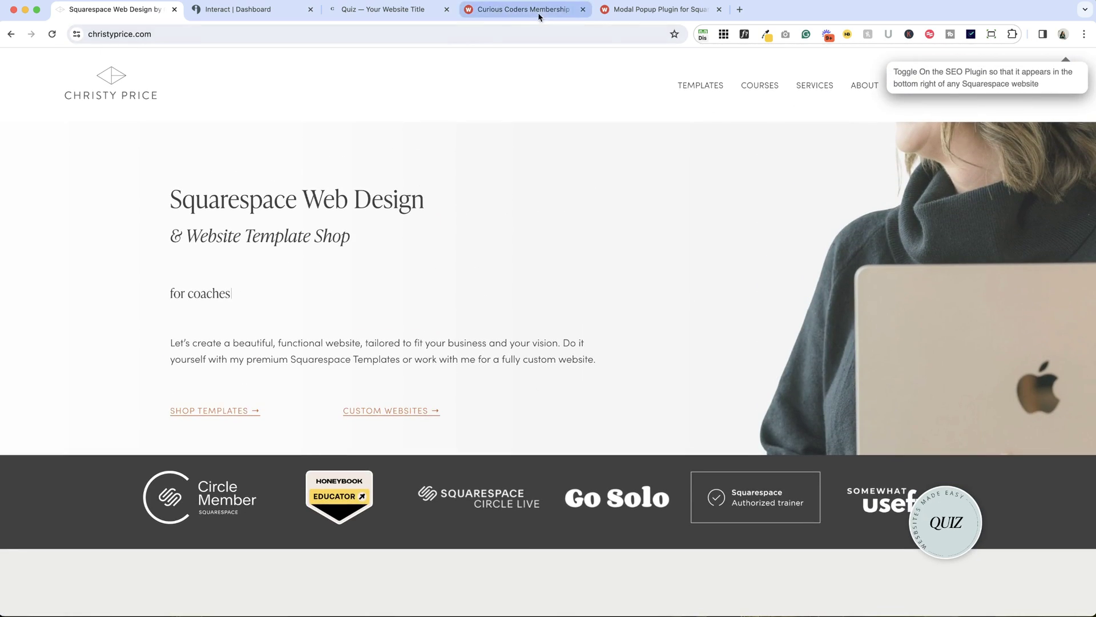
View the Curious Coders Membership page, revisit christyprice.com, then the Modal Popup plugin page
{"action": "left_click", "coordinate": [540, 11]}
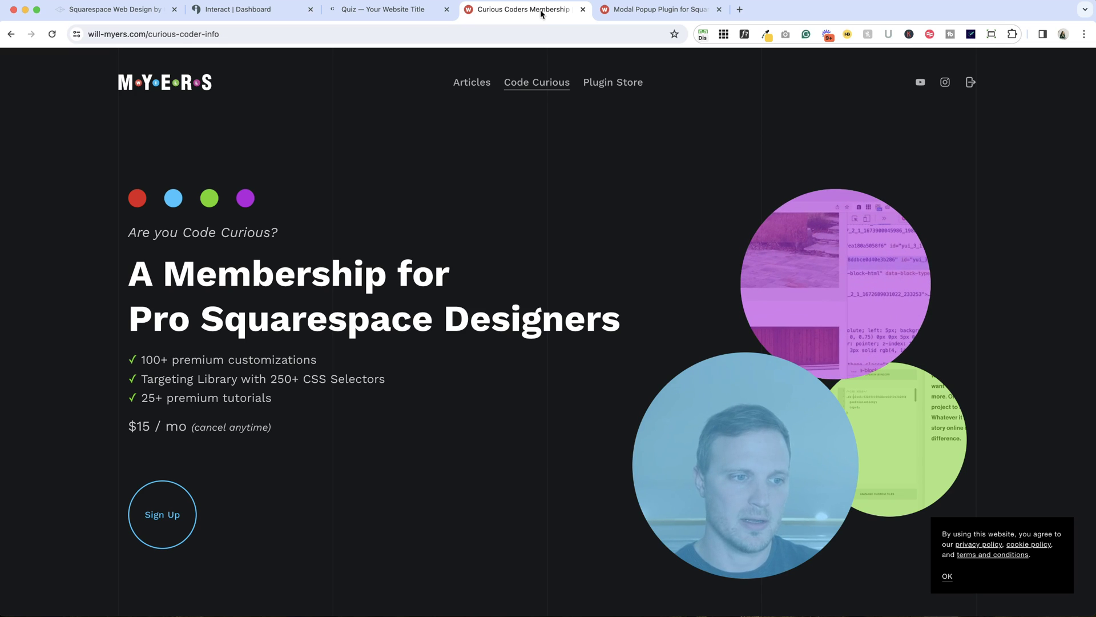
{"action": "left_click", "coordinate": [142, 8]}
{"action": "scroll", "coordinate": [946, 555], "scroll_direction": "down", "scroll_amount": 3}
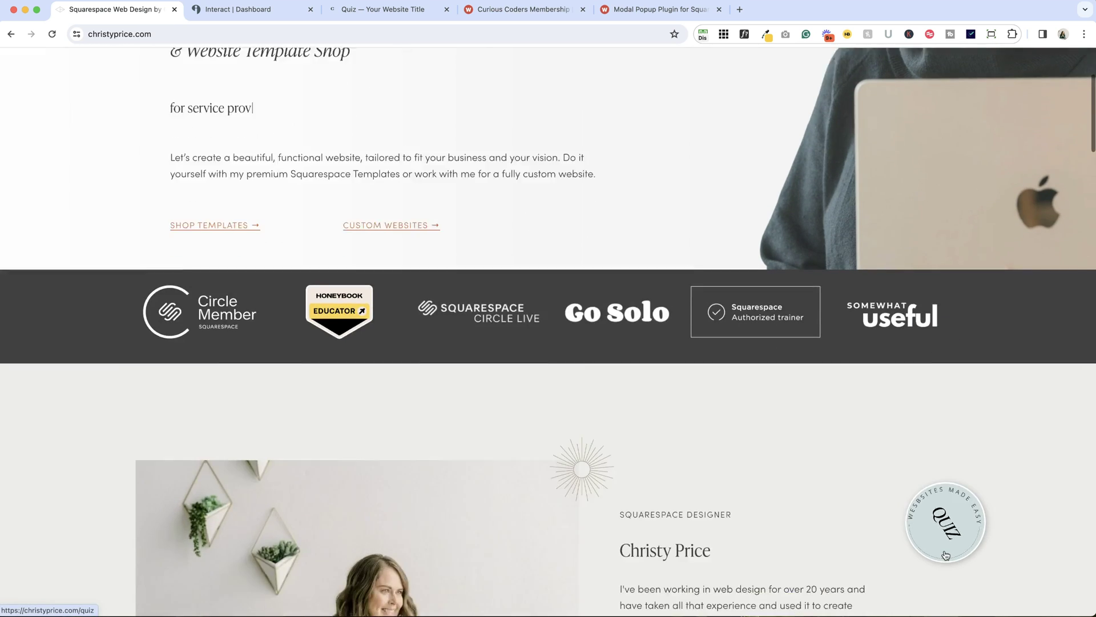
{"action": "scroll", "coordinate": [946, 555], "scroll_direction": "down", "scroll_amount": 5}
{"action": "scroll", "coordinate": [946, 555], "scroll_direction": "up", "scroll_amount": 10}
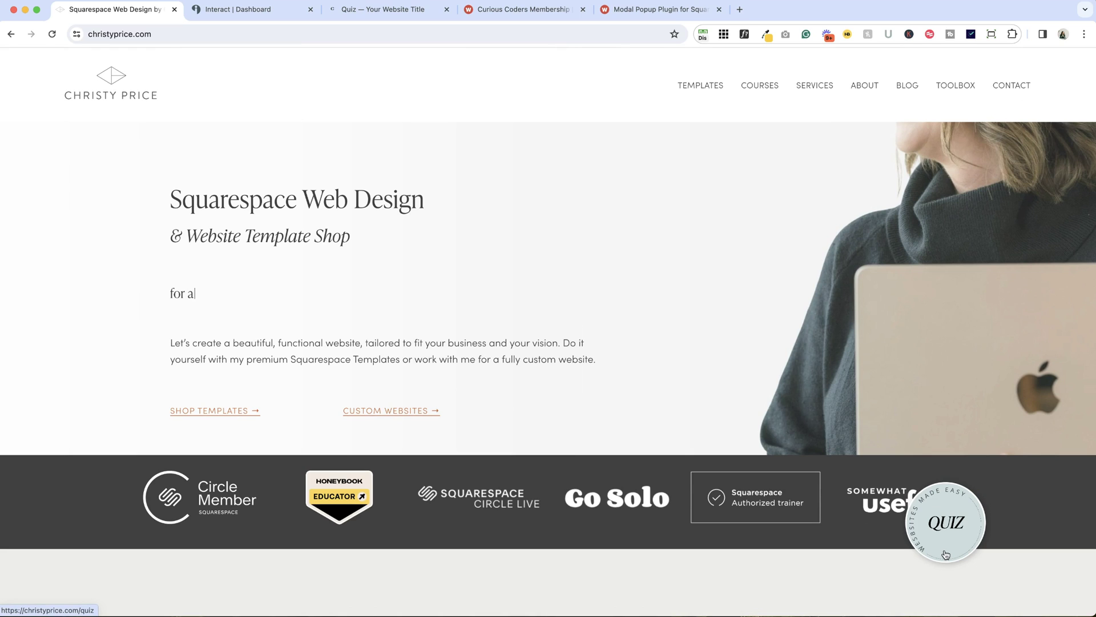
{"action": "scroll", "coordinate": [426, 48], "scroll_direction": "down", "scroll_amount": 1}
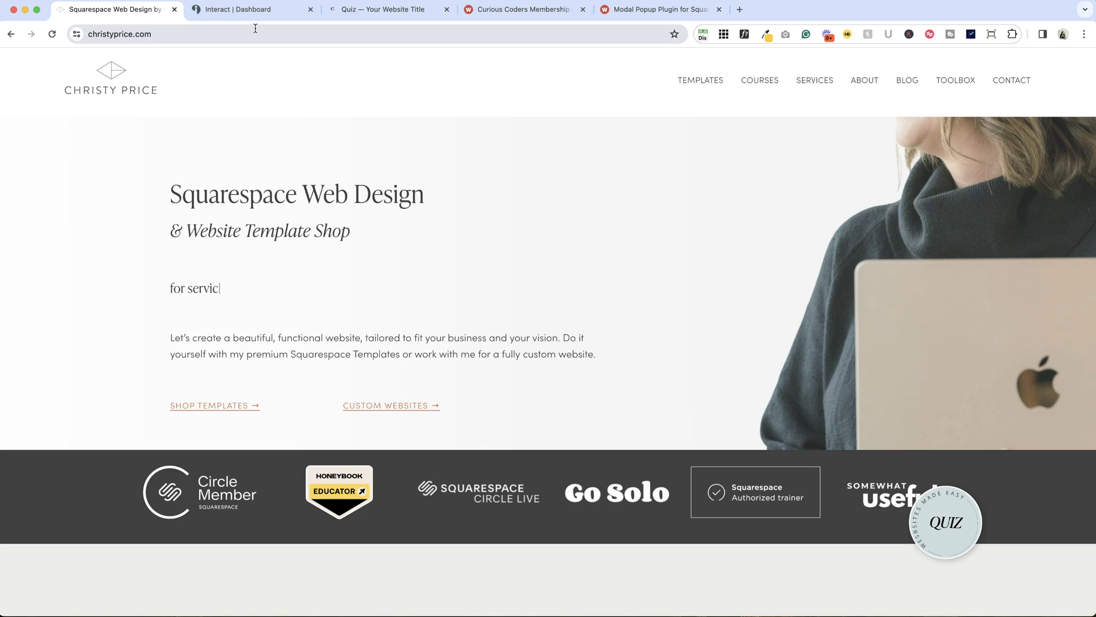
{"action": "left_click", "coordinate": [664, 10]}
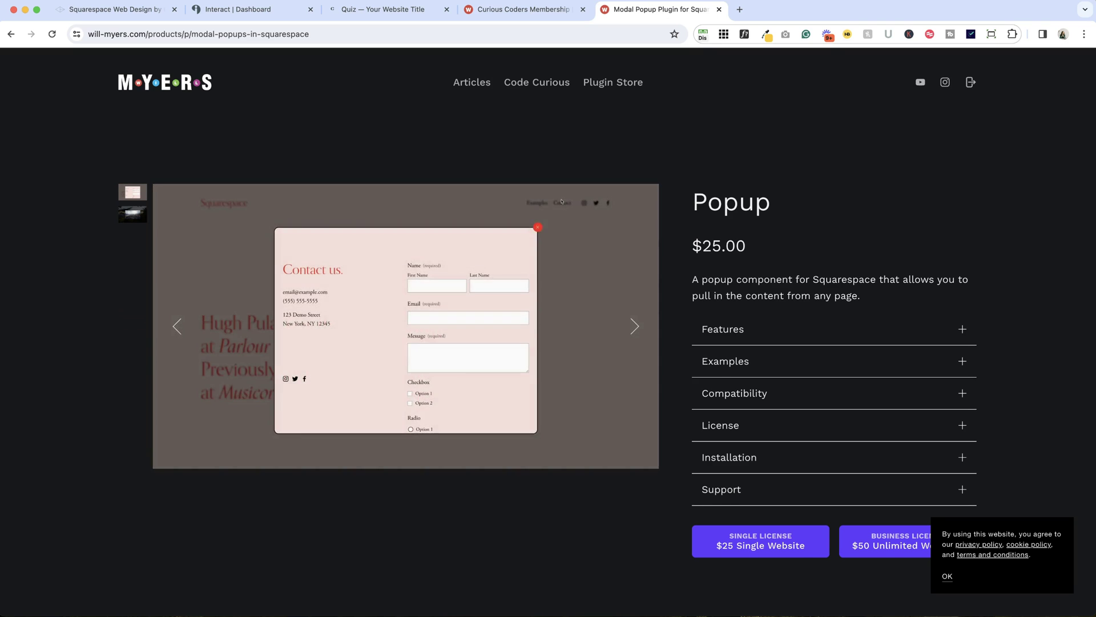
{"action": "left_click", "coordinate": [230, 13]}
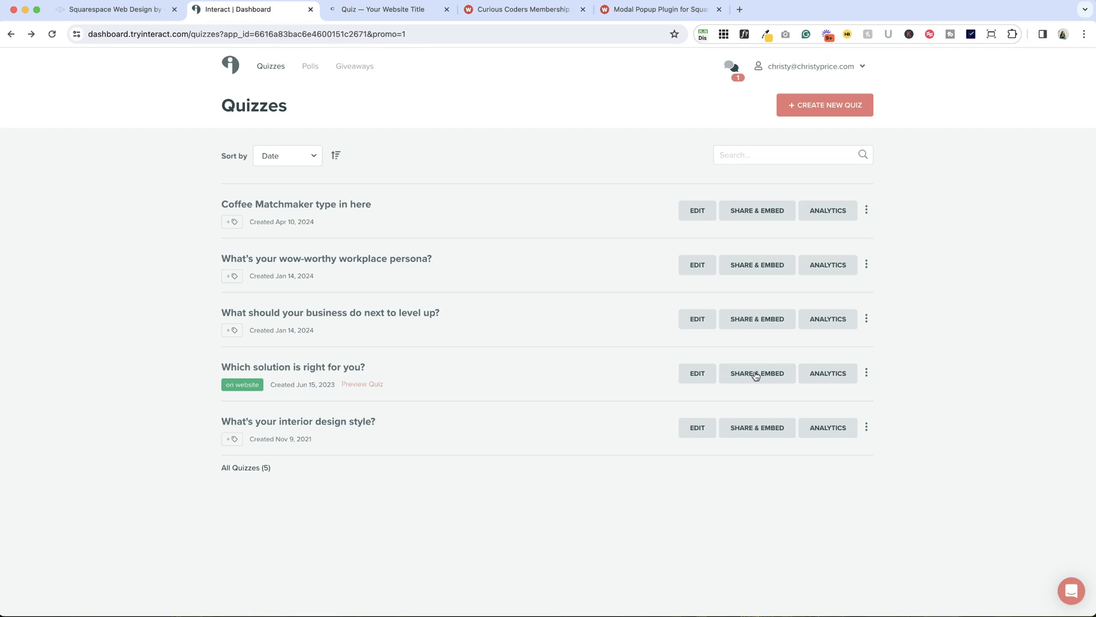
Review analytics for 'Which solution is right for you?', showing 57 views and 17 completions
{"action": "left_click", "coordinate": [816, 376]}
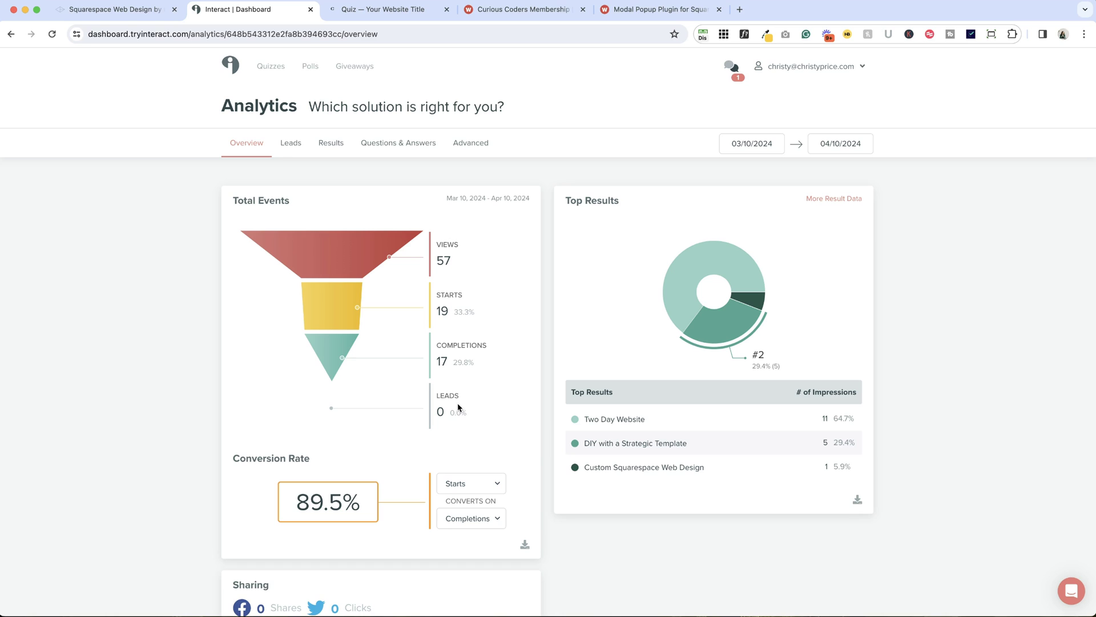
{"action": "scroll", "coordinate": [458, 408], "scroll_direction": "down", "scroll_amount": 3}
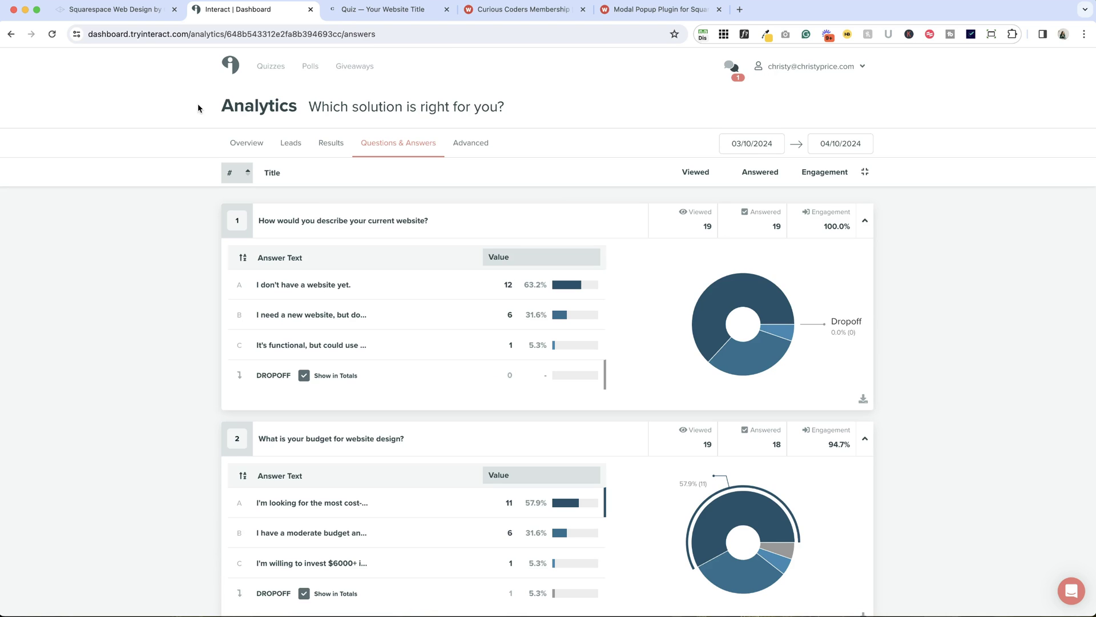
{"action": "left_click", "coordinate": [227, 78]}
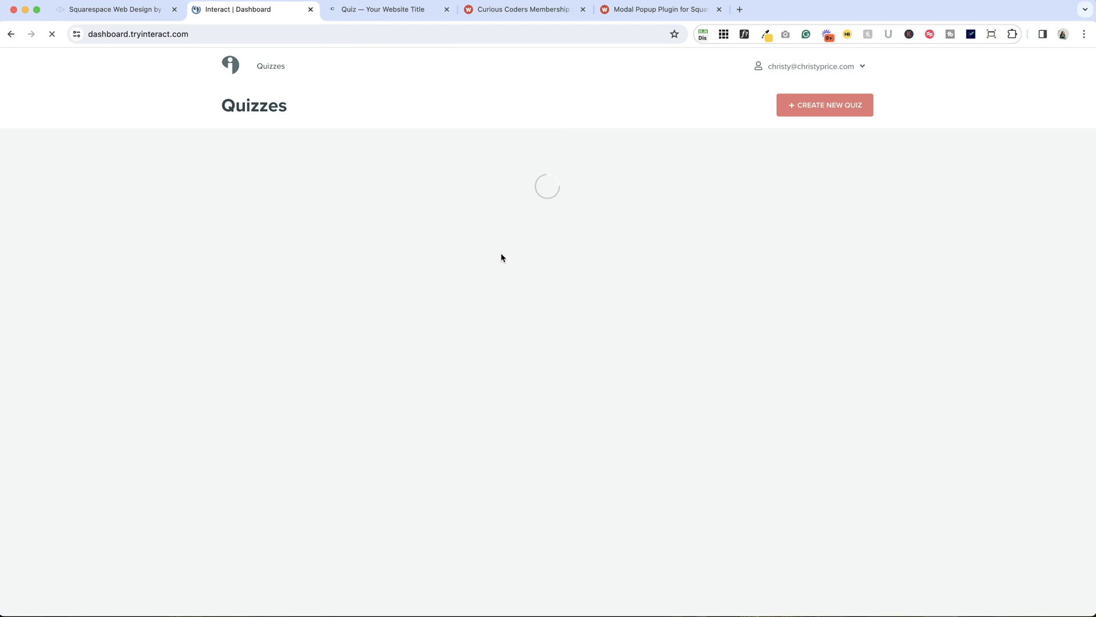
{"action": "left_click", "coordinate": [143, 13]}
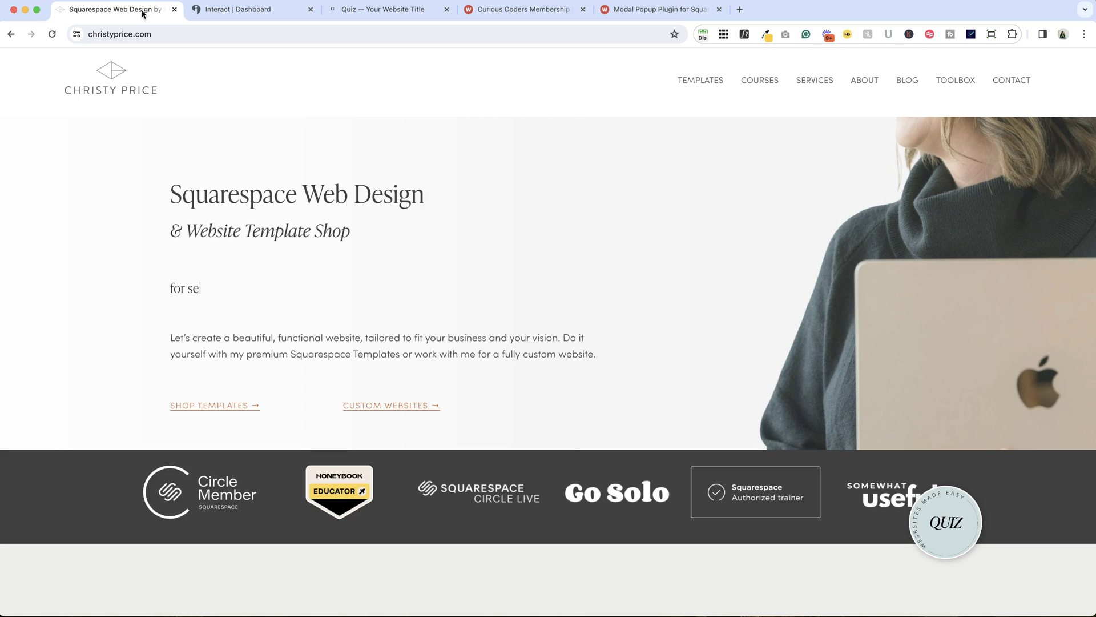